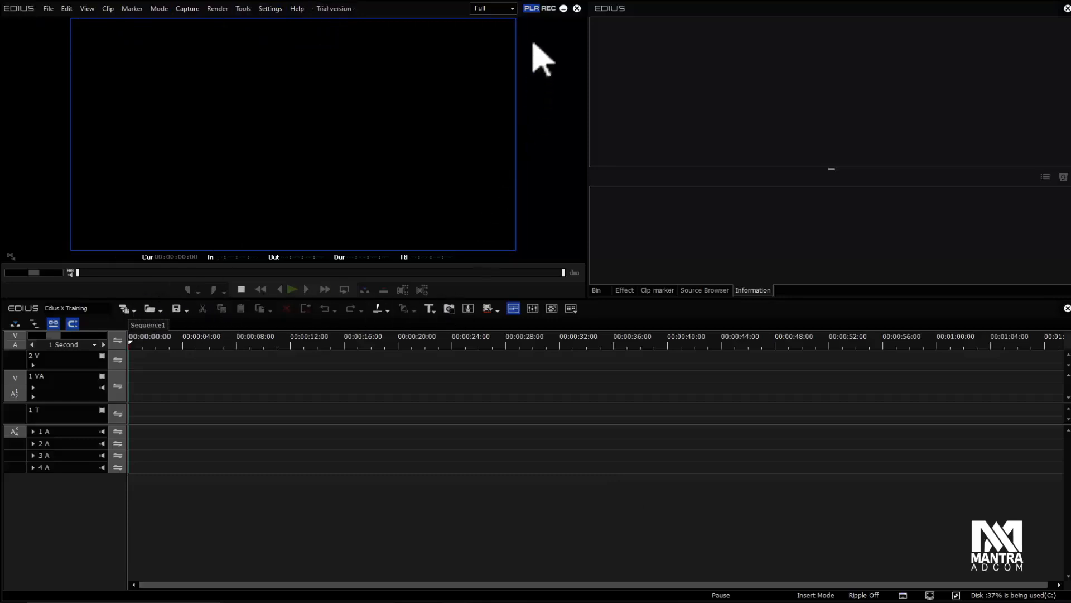
pyautogui.click(506, 12)
pyautogui.click(507, 11)
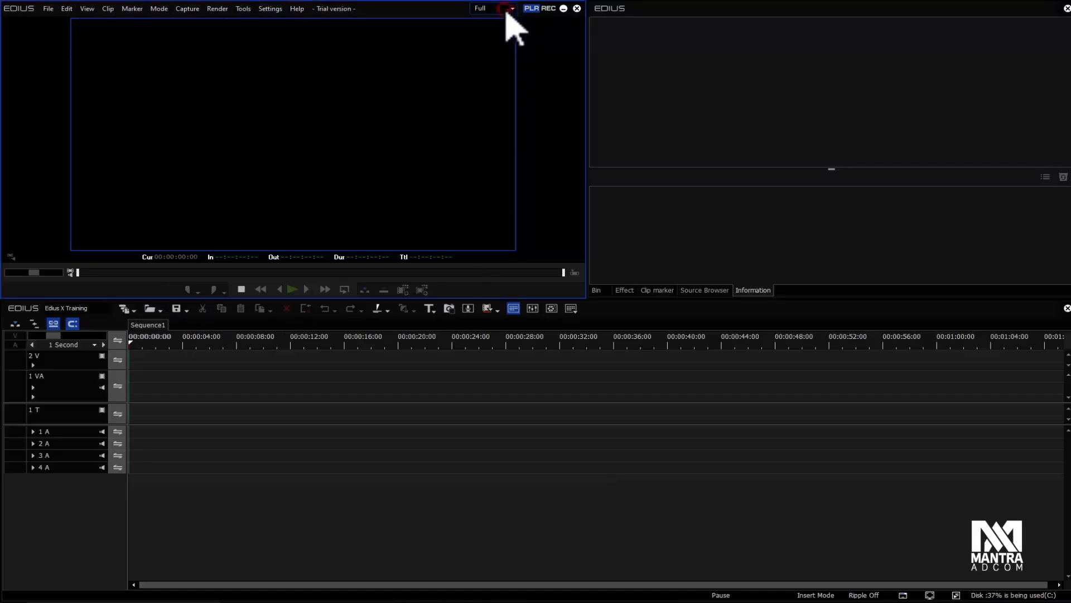
pyautogui.click(545, 10)
pyautogui.click(534, 11)
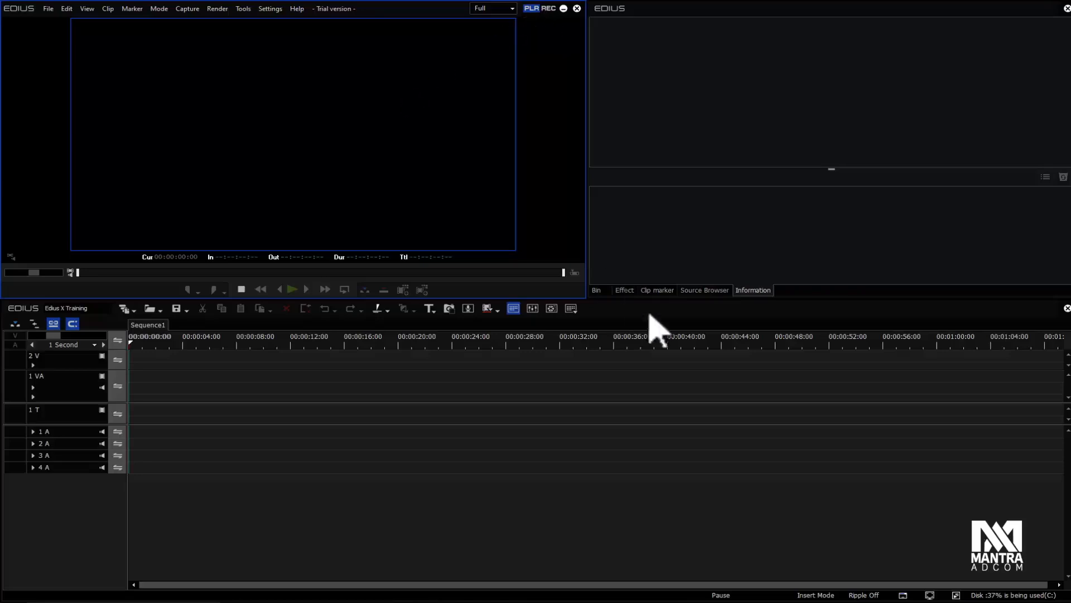
# - Import all the Boy, Couple and Girl clips from the VIDEO folder into the root bin
pyautogui.click(597, 290)
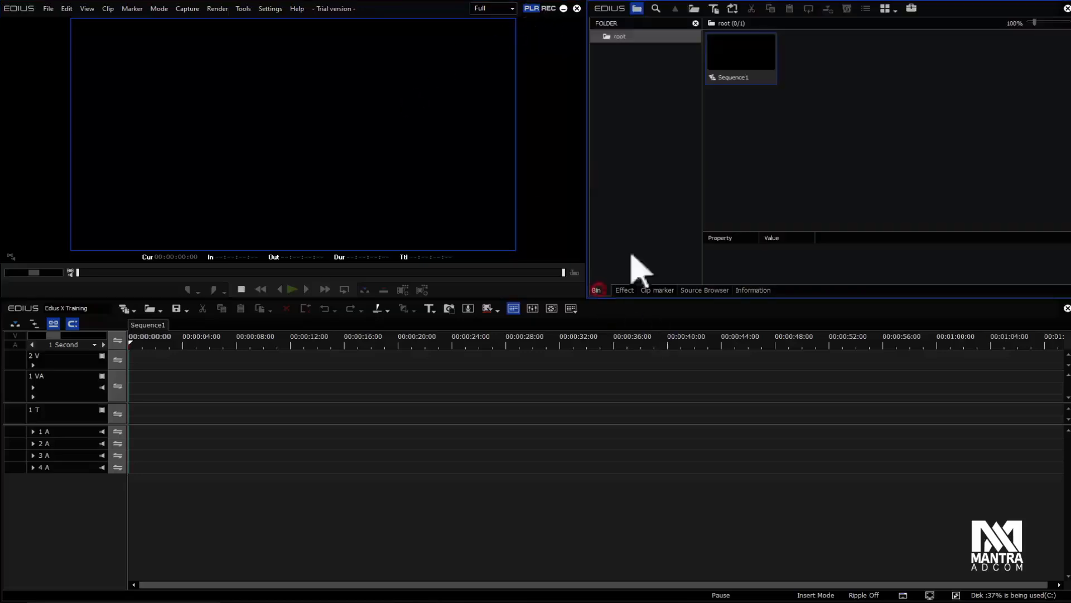
pyautogui.rightClick(800, 90)
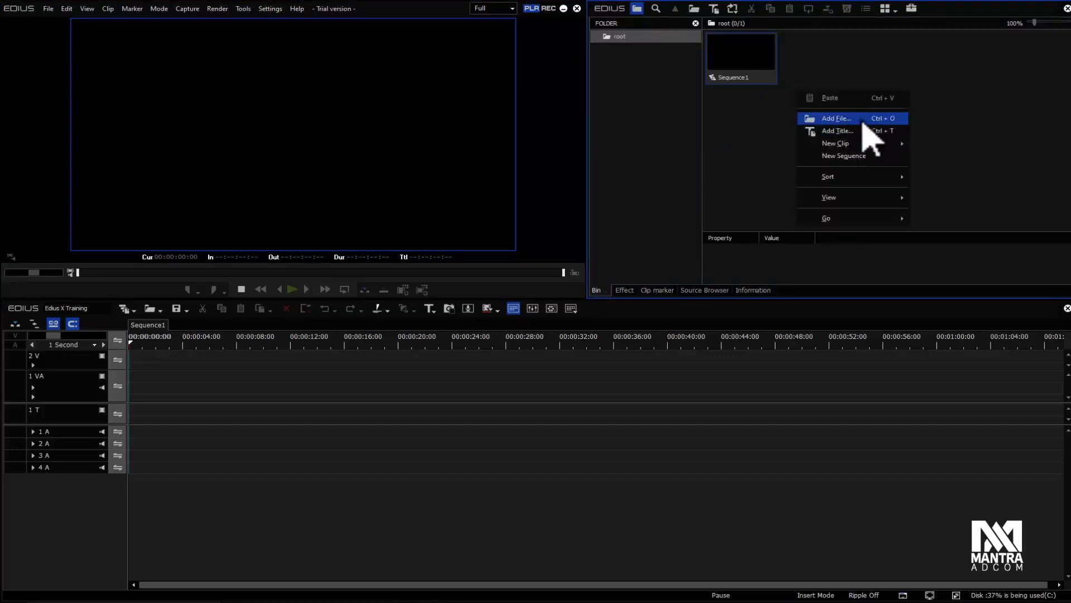
pyautogui.click(843, 119)
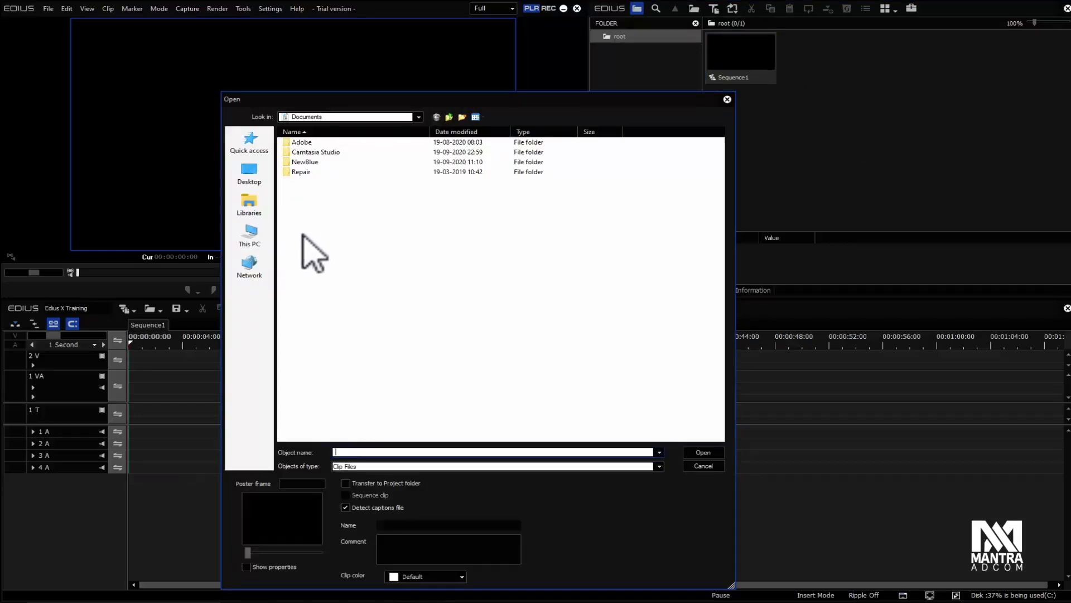
pyautogui.click(257, 245)
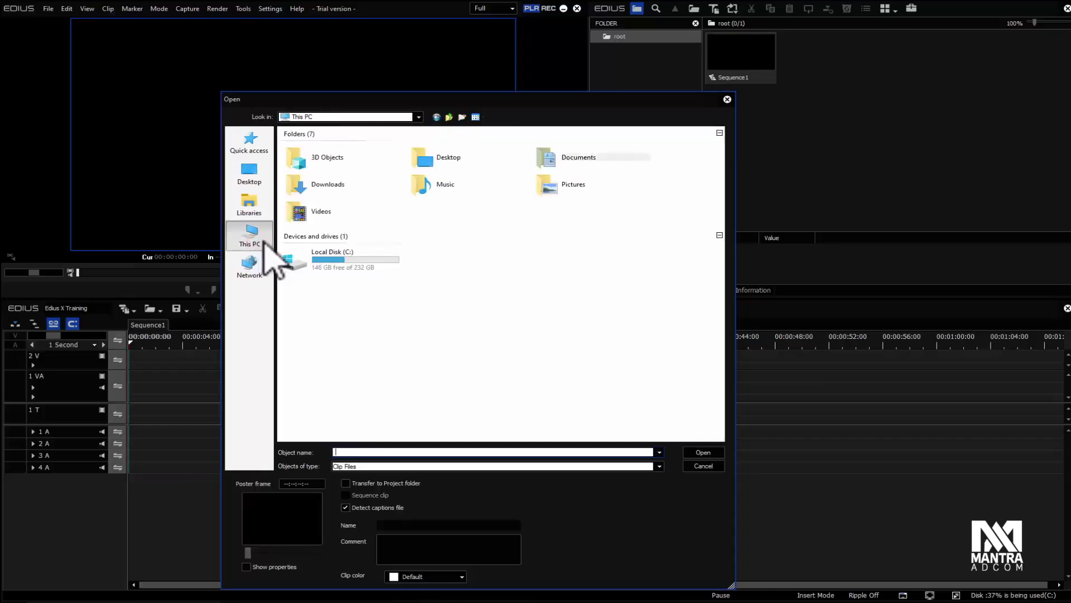
pyautogui.click(252, 174)
pyautogui.doubleClick(544, 170)
pyautogui.doubleClick(306, 162)
pyautogui.moveTo(369, 345); pyautogui.dragTo(244, 100)
pyautogui.click(705, 453)
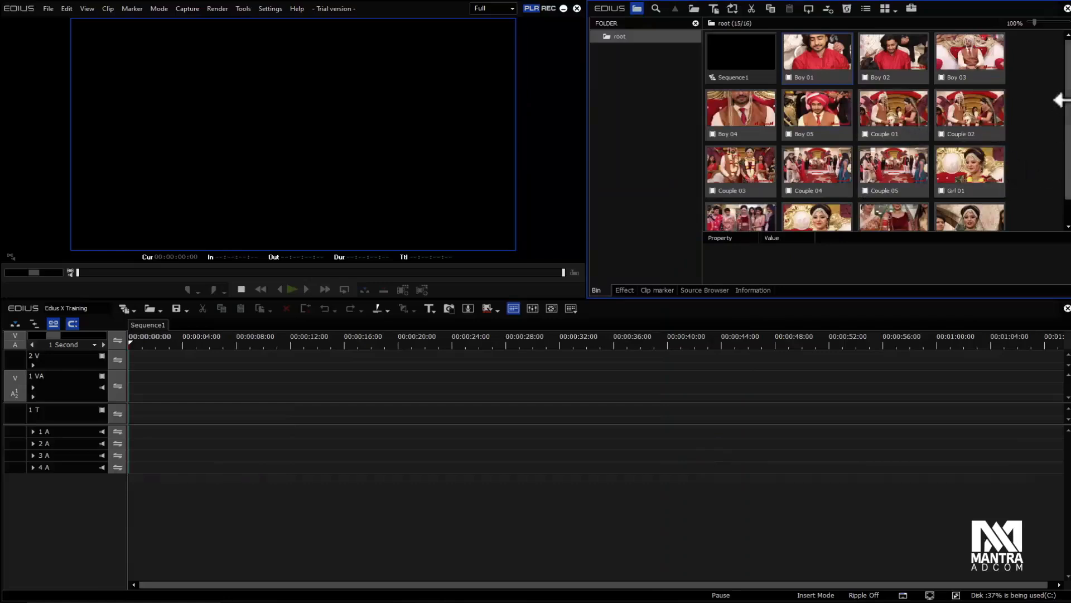
# - Import all clips from the stock video folder into the root bin
pyautogui.scroll(-1, 1049, 129)
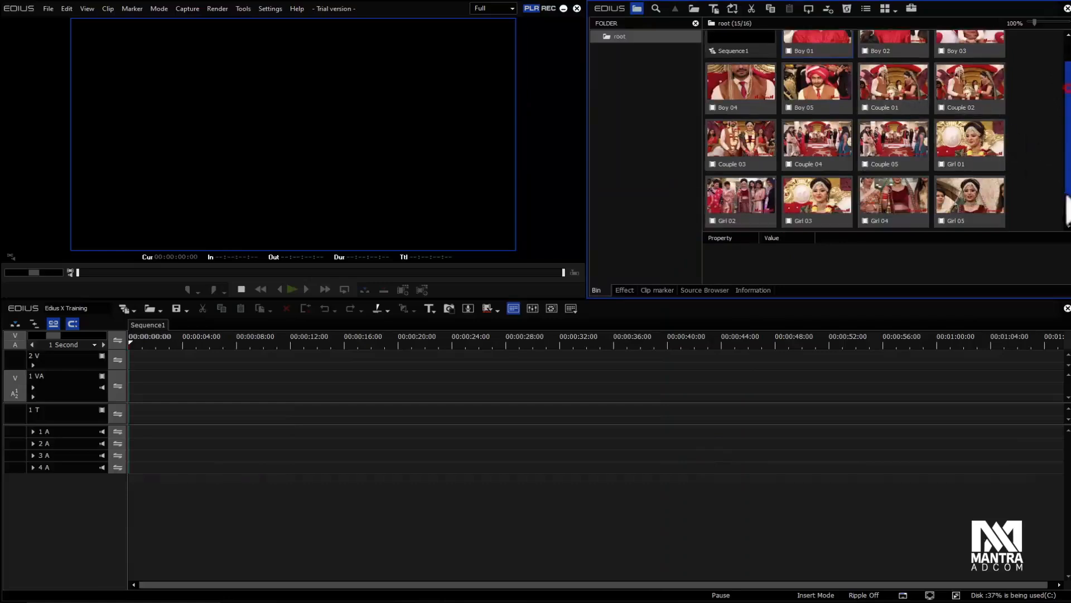
pyautogui.rightClick(1037, 173)
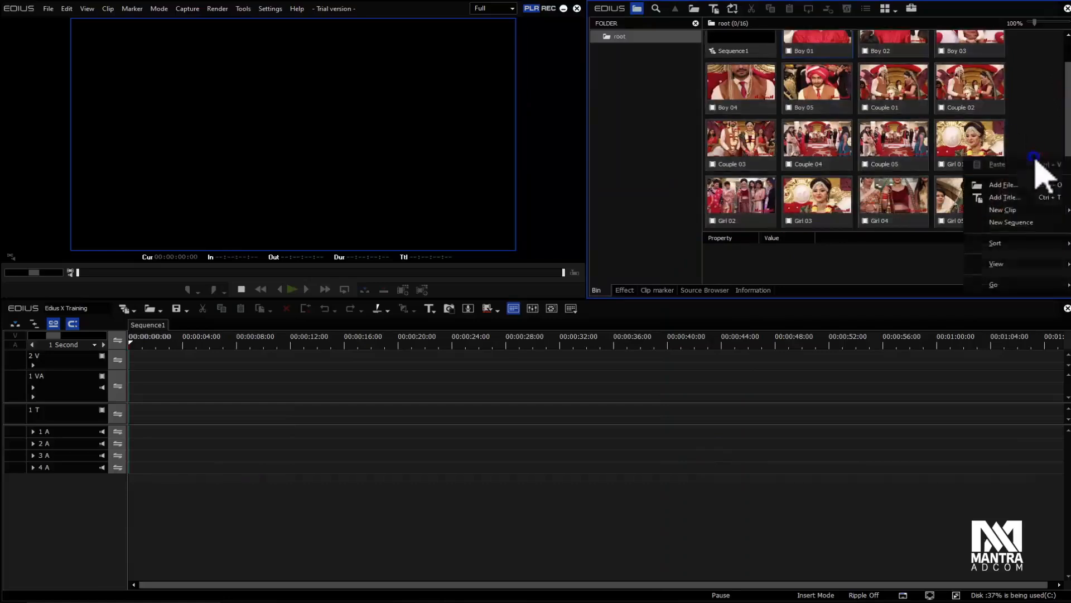
pyautogui.click(1008, 189)
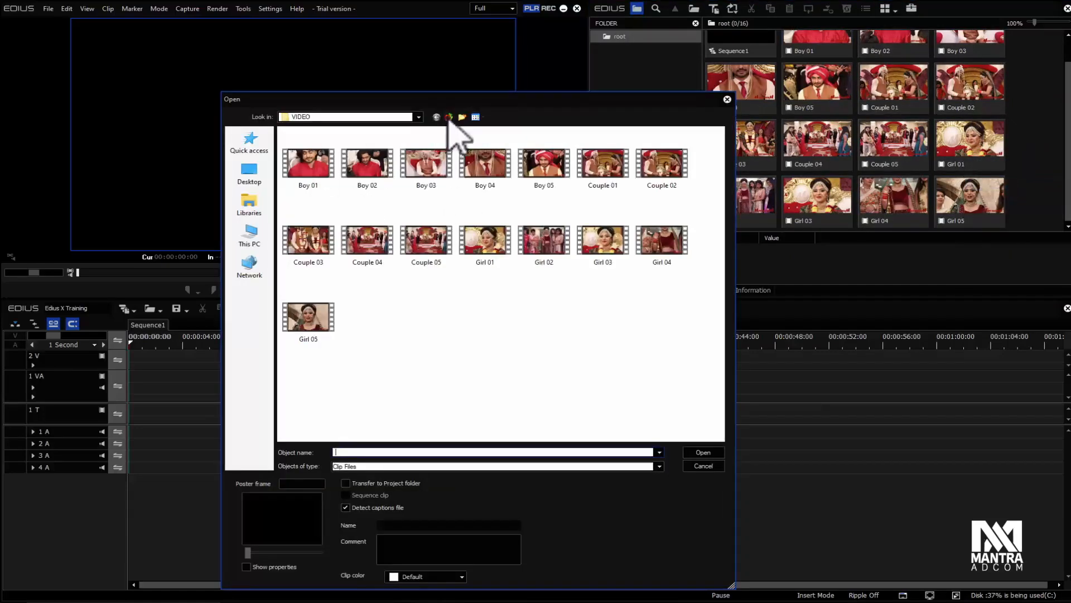
pyautogui.click(449, 118)
pyautogui.doubleClick(320, 152)
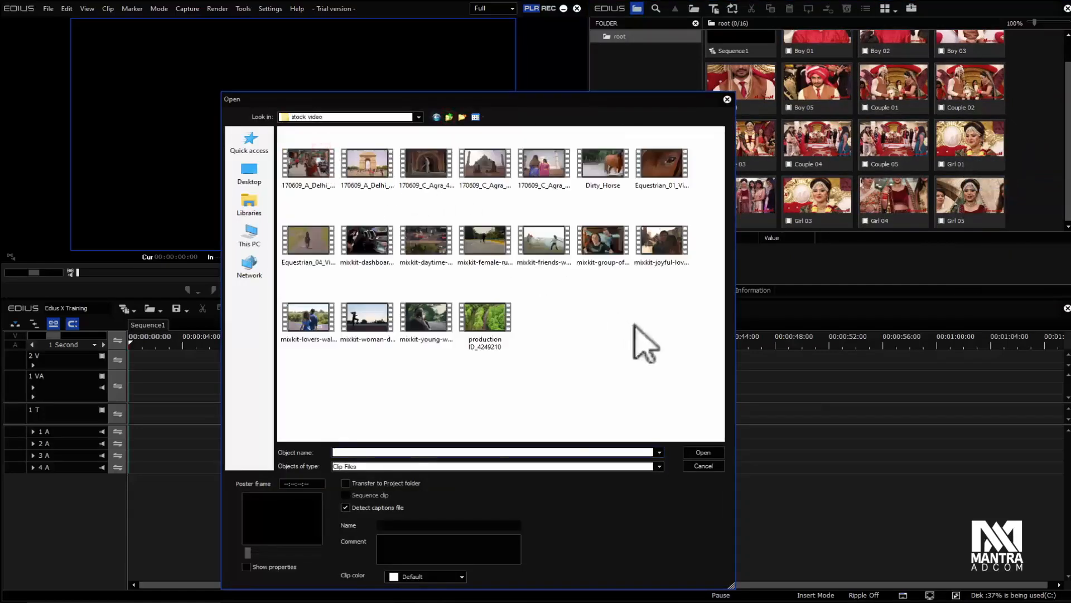
pyautogui.moveTo(693, 385); pyautogui.dragTo(268, 140)
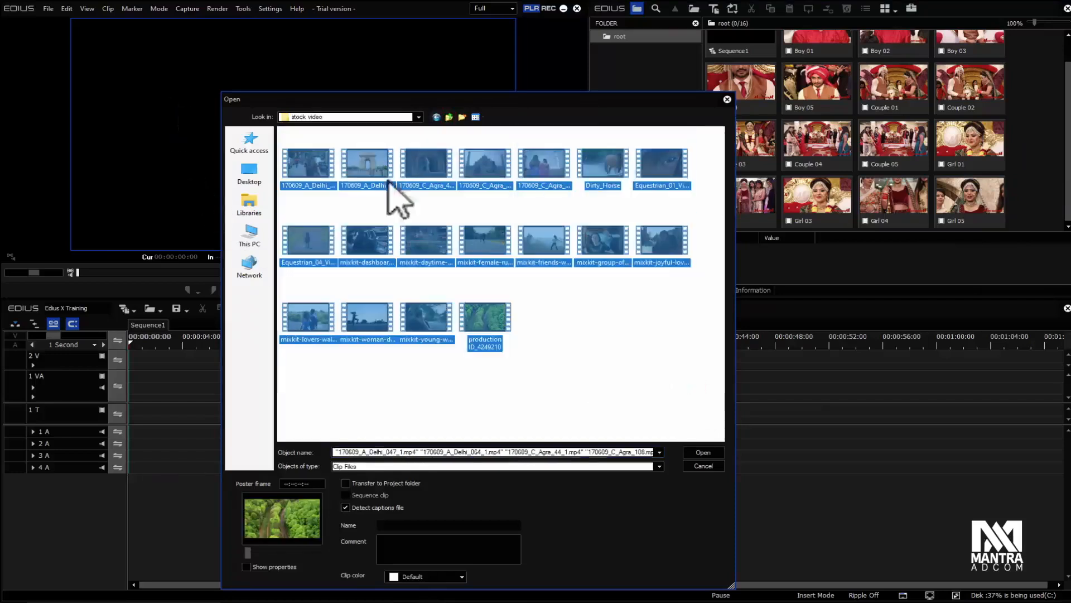
pyautogui.click(703, 452)
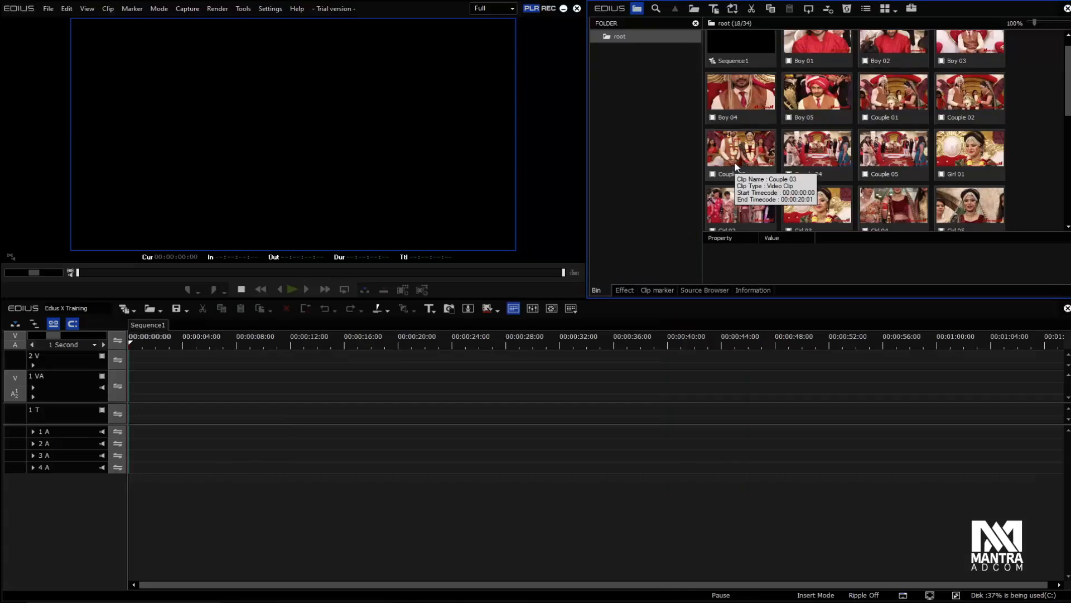
# - Load the Boy 05 clip from the bin into the player and scrub through it
pyautogui.click(816, 98)
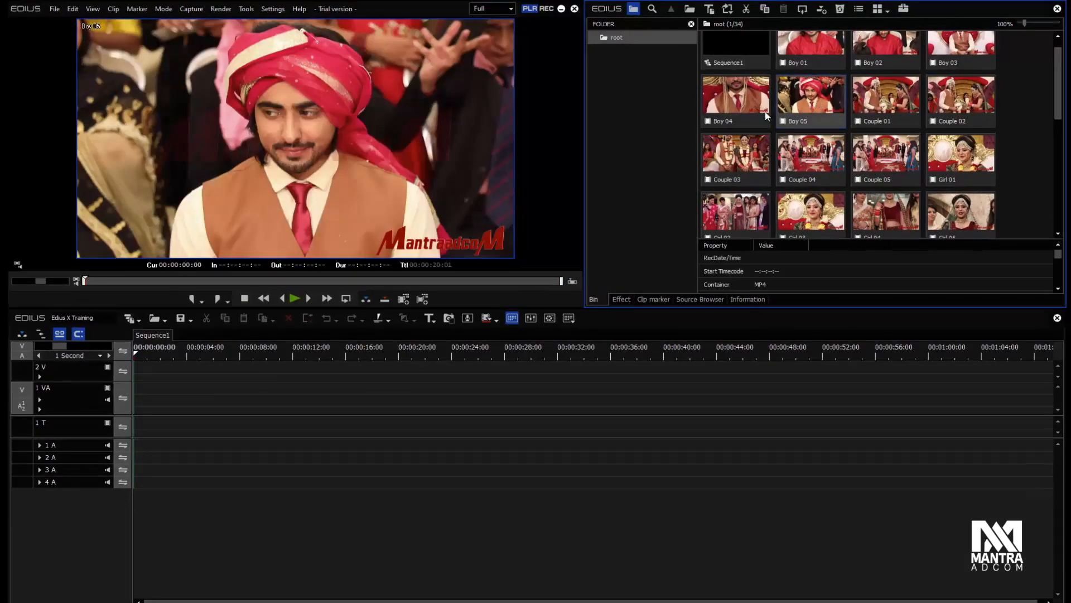
pyautogui.click(177, 281)
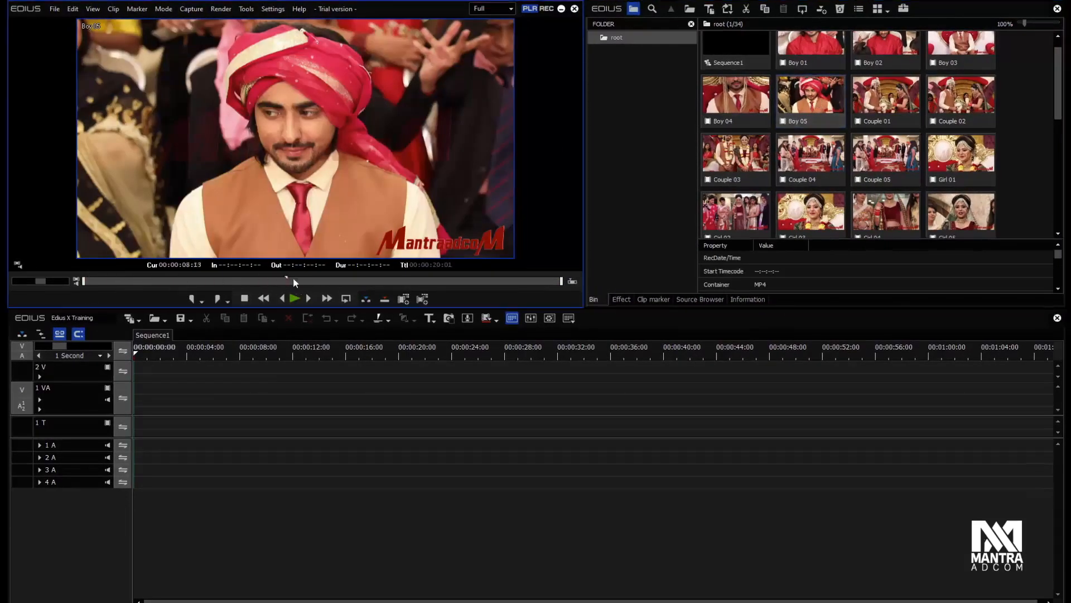
# - Toggle the preview monitor between recorder and player twice, ending on the player
pyautogui.click(548, 9)
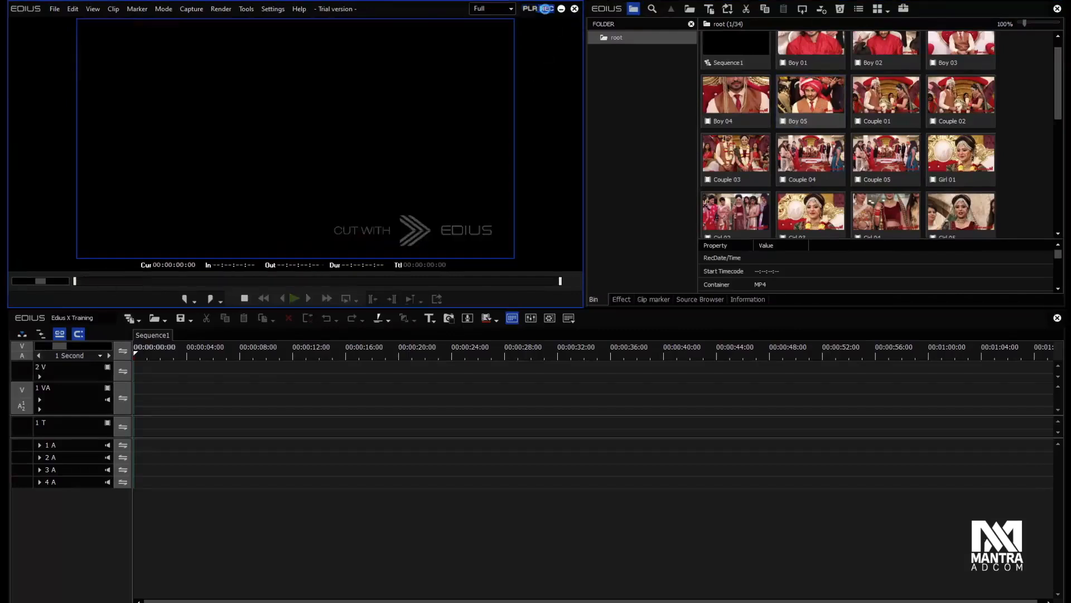
pyautogui.click(540, 8)
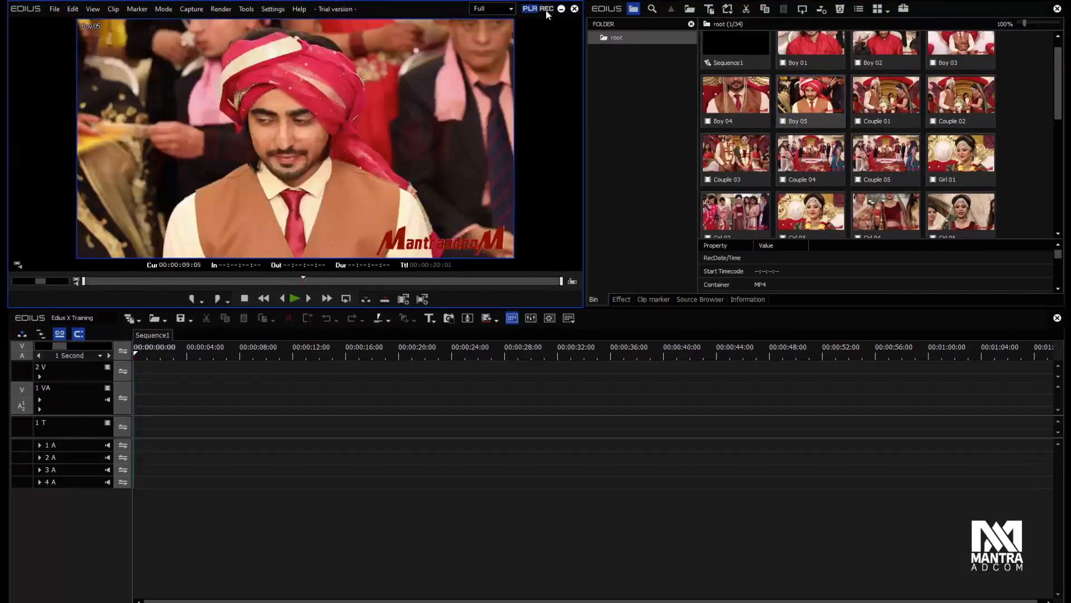
pyautogui.click(547, 9)
pyautogui.click(533, 9)
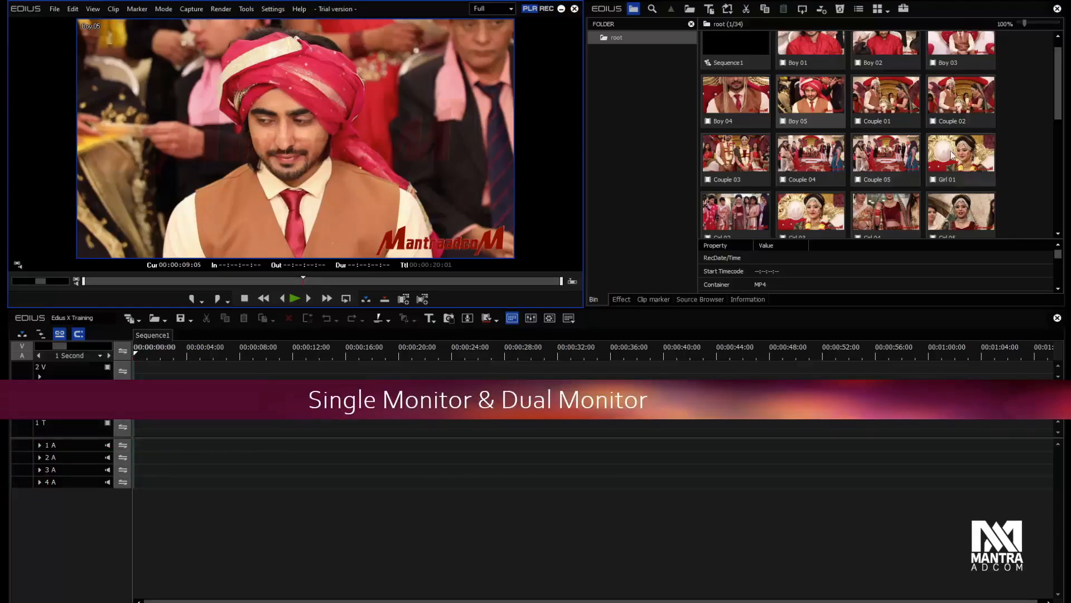
# - Place the Girl 01 clip on the 1 VA track at about 4 seconds and scrub through it on the timeline
pyautogui.moveTo(959, 153); pyautogui.dragTo(202, 416)
pyautogui.click(256, 351)
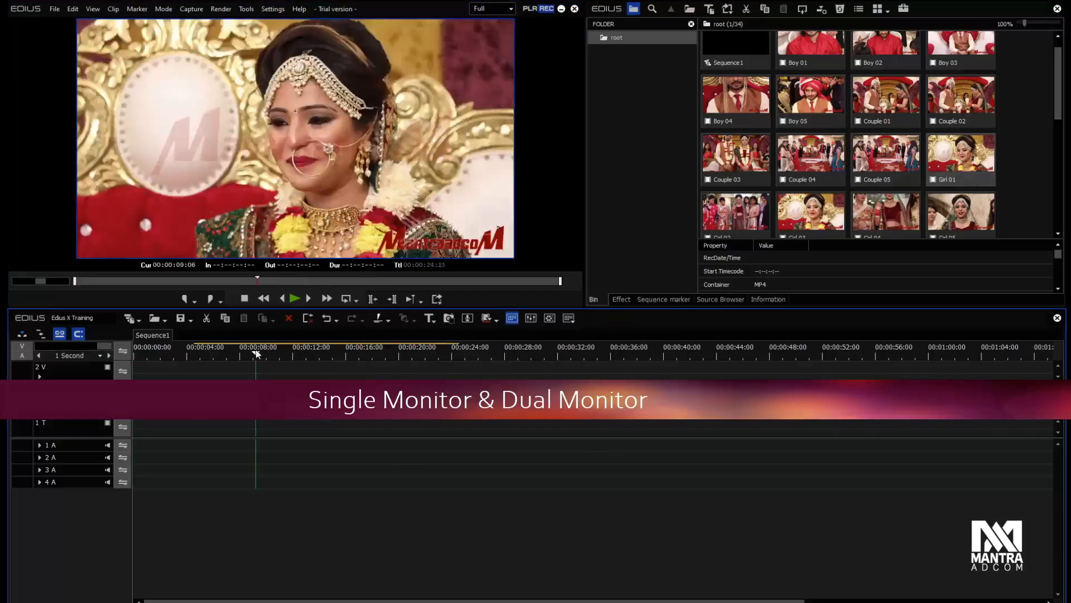
pyautogui.moveTo(256, 350); pyautogui.dragTo(287, 356)
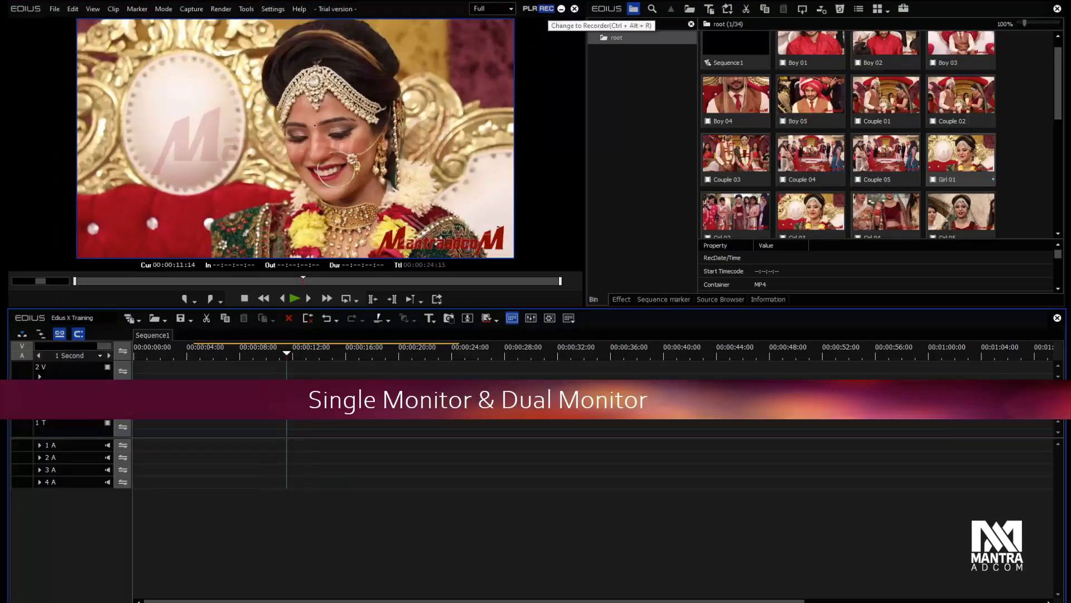
pyautogui.moveTo(288, 357)
pyautogui.mouseDown()
pyautogui.moveTo(260, 353)
pyautogui.moveTo(309, 354)
pyautogui.mouseUp()
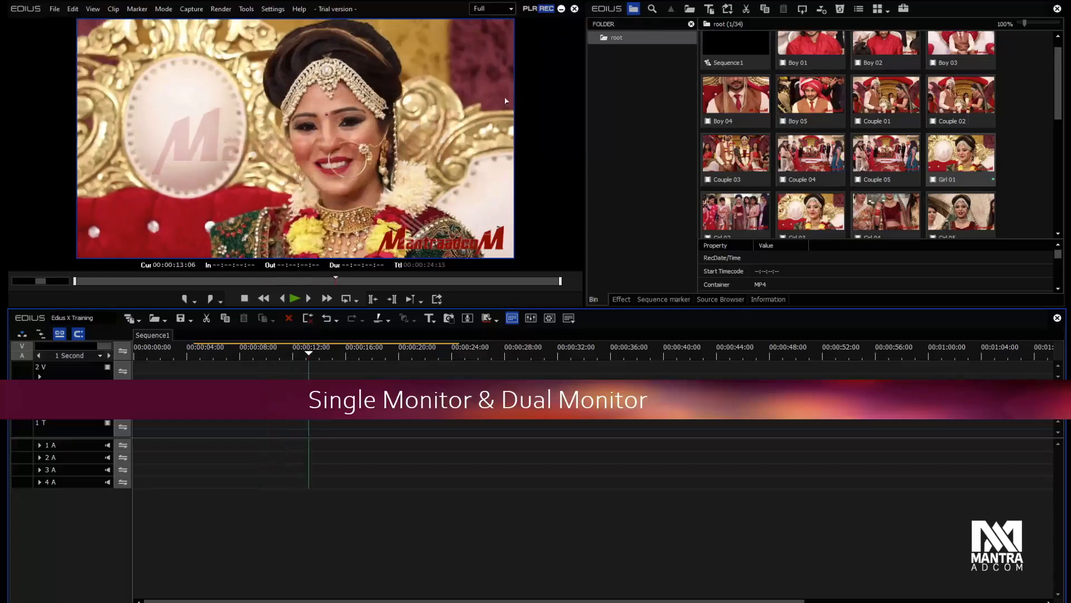
# - Preview Boy 05 in the player again, and scrub the timeline forward to about 18 seconds in the recorder
pyautogui.click(531, 9)
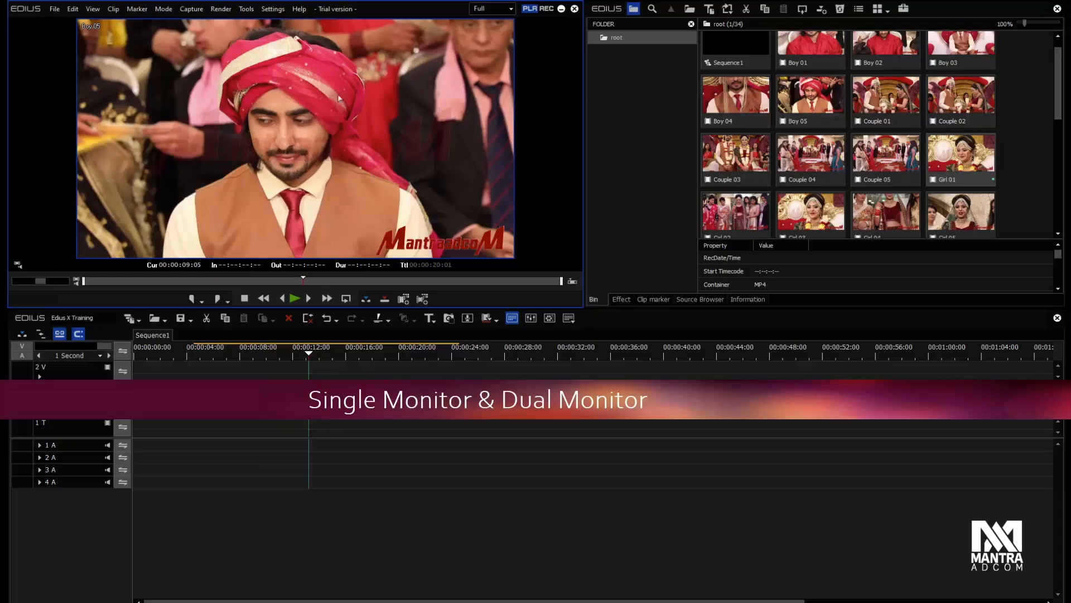
pyautogui.click(254, 281)
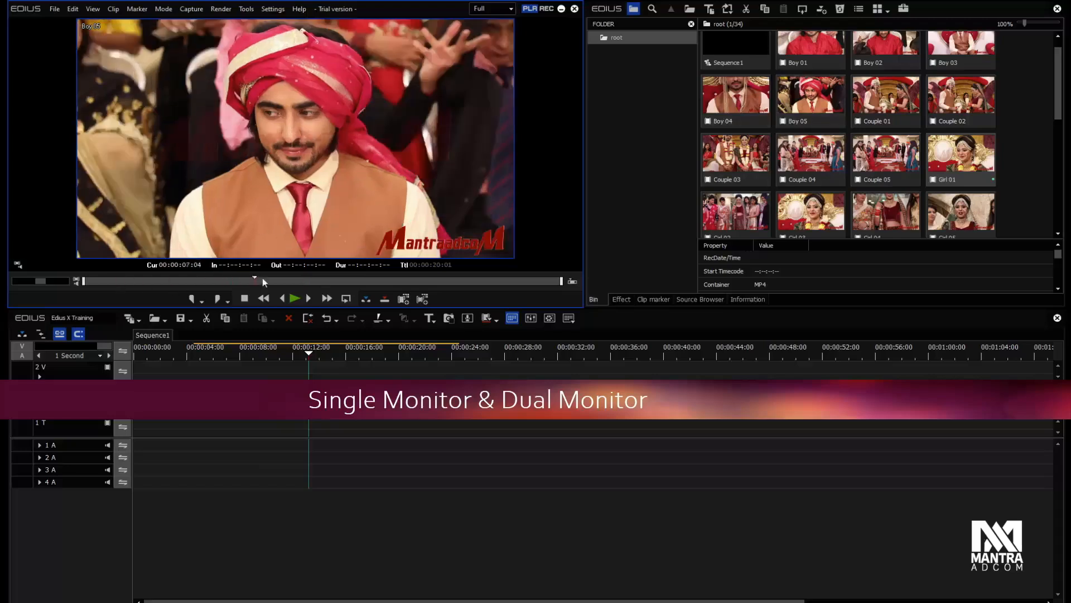
pyautogui.moveTo(314, 352); pyautogui.dragTo(379, 354)
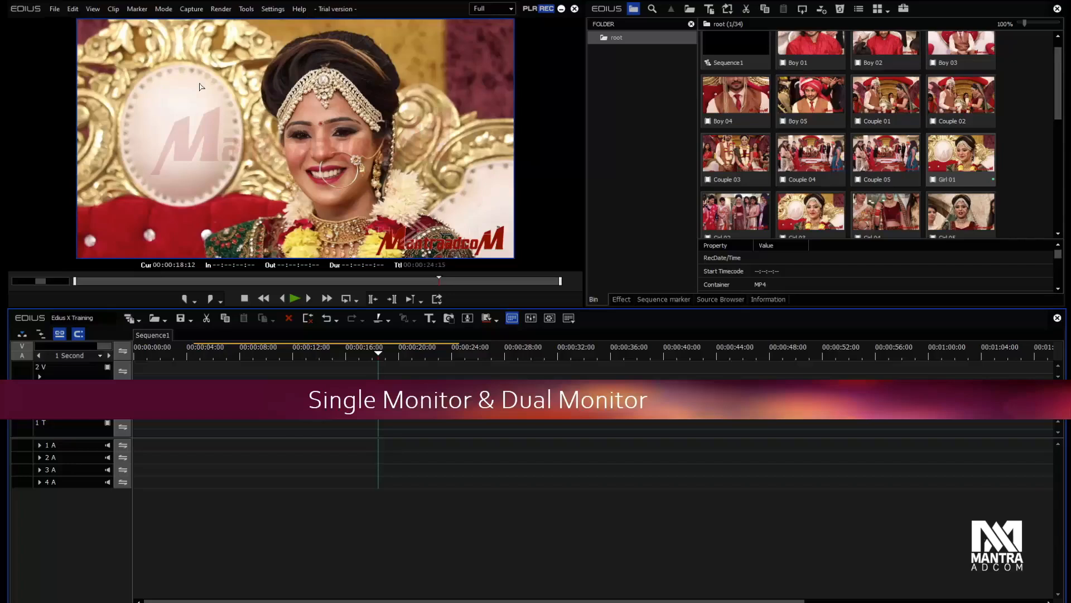
# - Switch the preview to Dual Mode and scrub both the source clip and the timeline
pyautogui.click(93, 8)
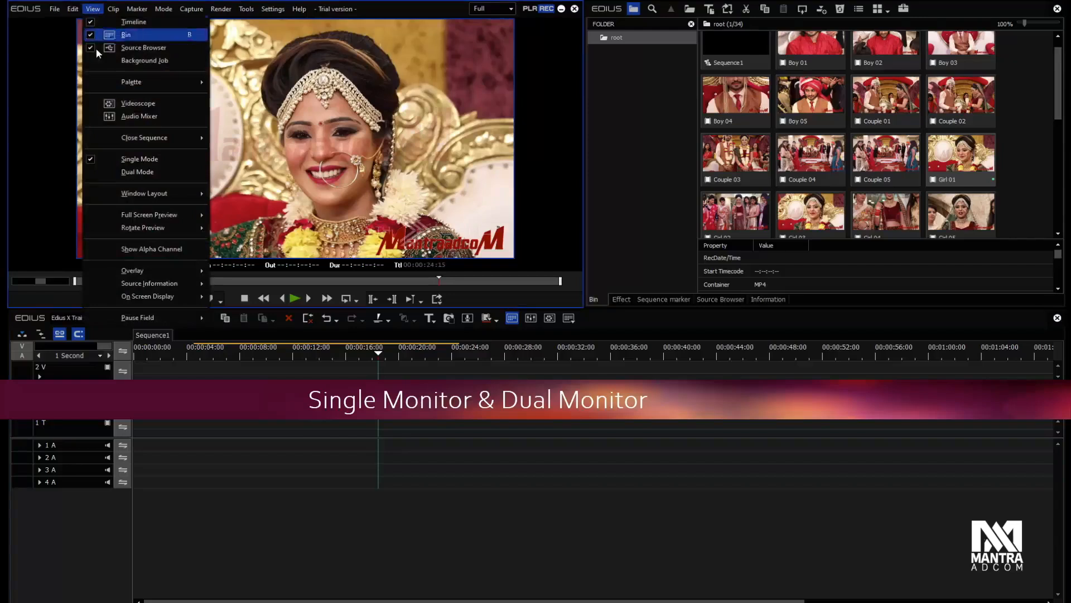
pyautogui.click(169, 172)
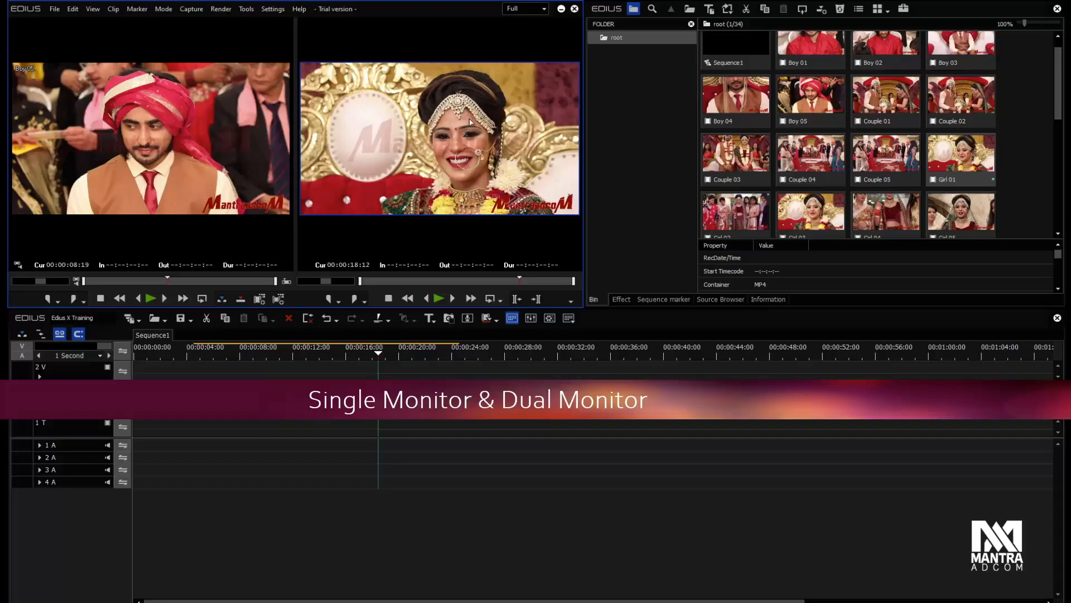
pyautogui.moveTo(167, 280); pyautogui.dragTo(151, 280)
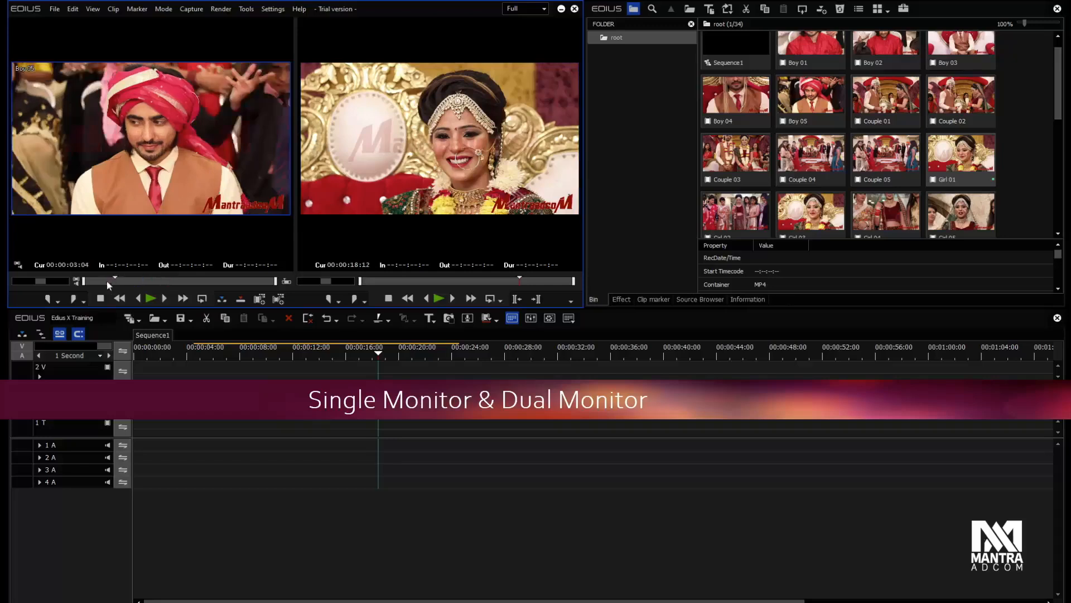
pyautogui.moveTo(289, 357); pyautogui.dragTo(339, 356)
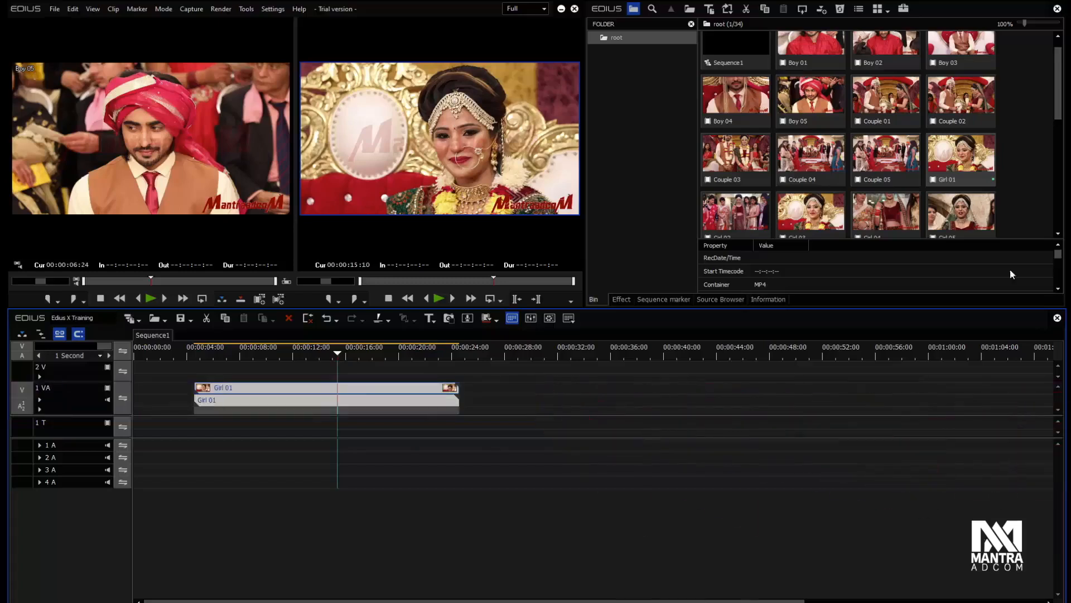
# - Load the Mantra Stock 05 clip into the player and scrub it to 00:00:01:07
pyautogui.scroll(-5, 989, 176)
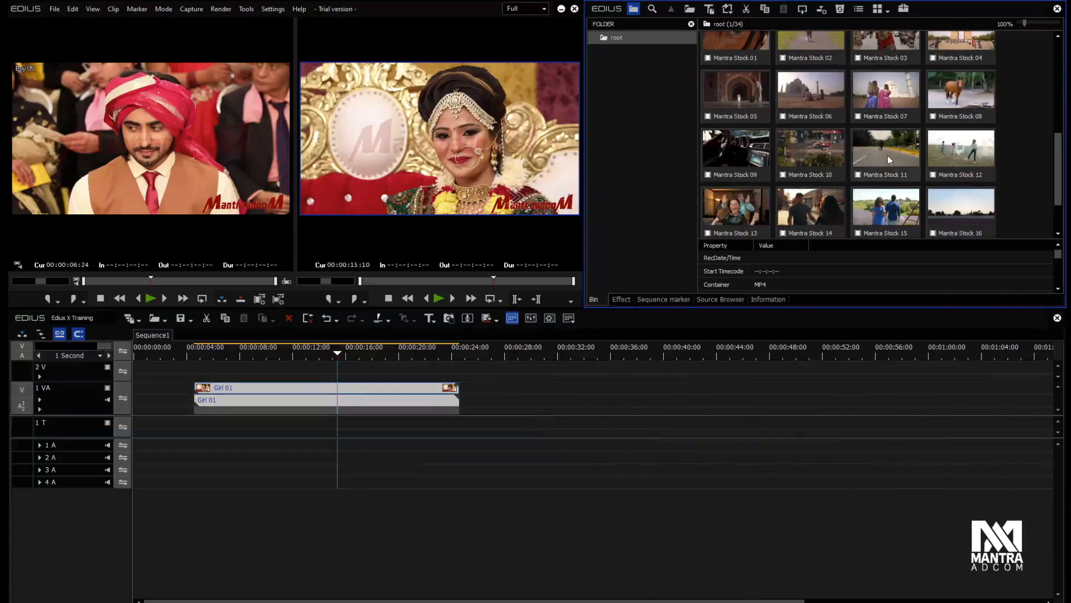
pyautogui.doubleClick(798, 101)
pyautogui.moveTo(94, 277)
pyautogui.mouseDown()
pyautogui.moveTo(216, 280)
pyautogui.moveTo(146, 282)
pyautogui.mouseUp()
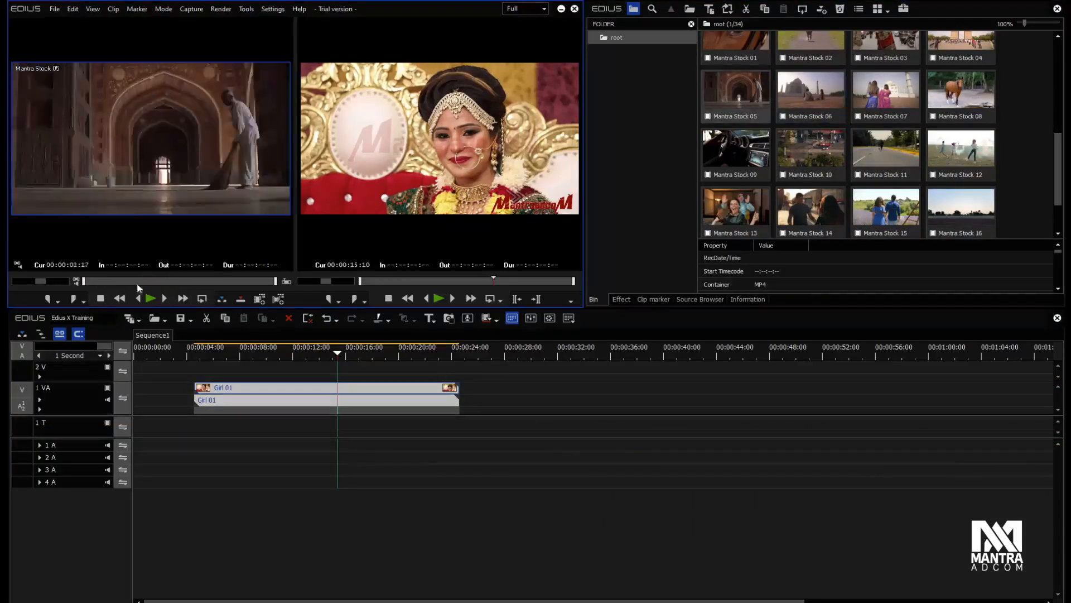
pyautogui.moveTo(136, 283)
pyautogui.mouseDown()
pyautogui.moveTo(246, 283)
pyautogui.moveTo(92, 283)
pyautogui.moveTo(114, 285)
pyautogui.mouseUp()
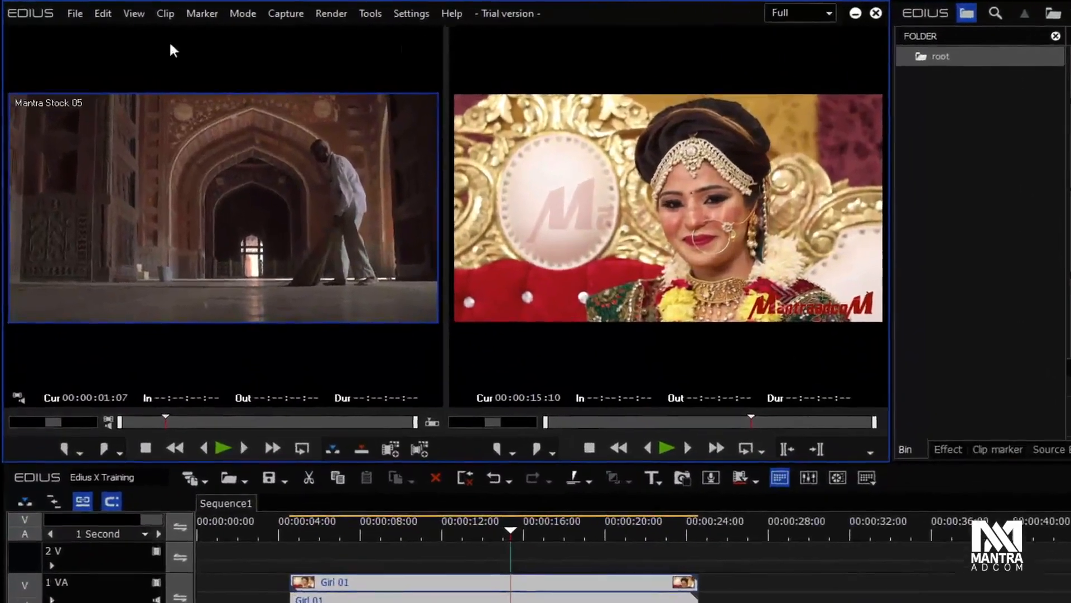
# - Switch the preview back to Single Mode and scrub Mantra Stock 05 to 00:00:02:19
pyautogui.click(119, 12)
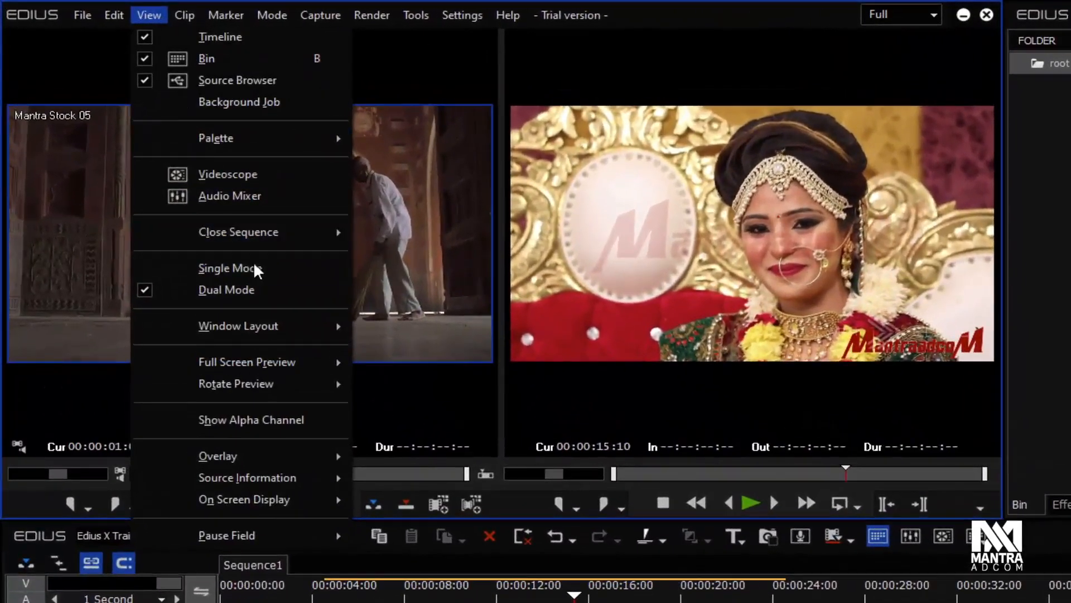
pyautogui.click(257, 267)
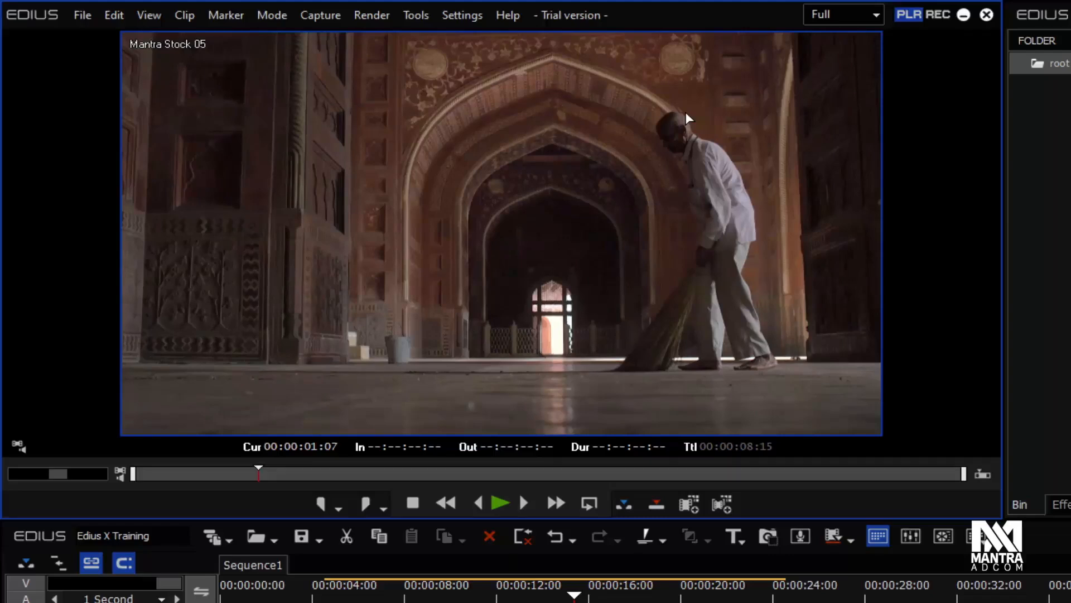
pyautogui.moveTo(272, 474); pyautogui.dragTo(404, 477)
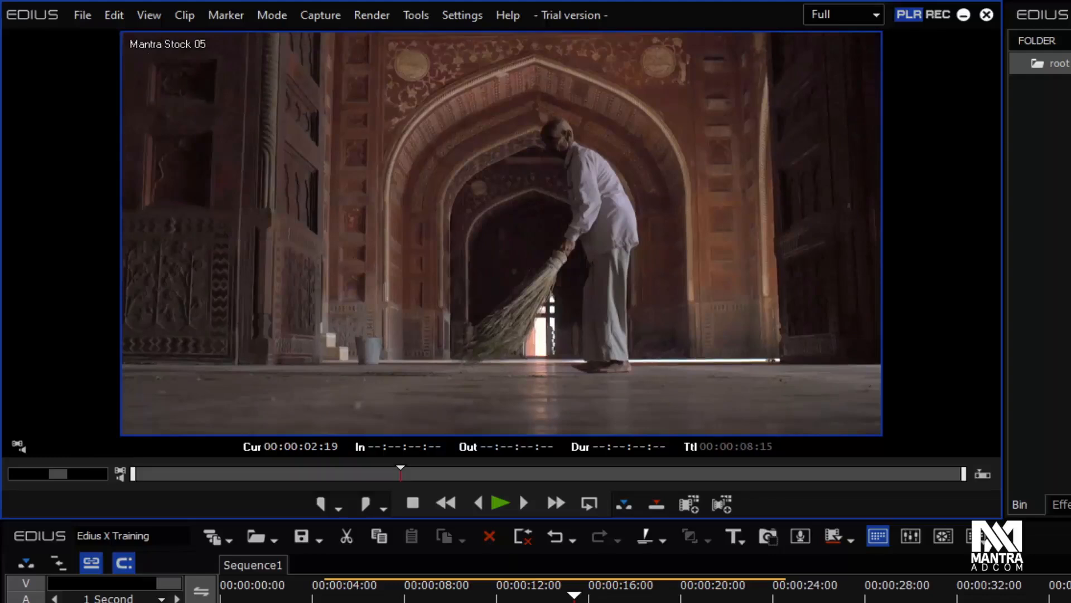
# - Load the Mantra Stock 06 clip from the bin into the player
pyautogui.doubleClick(1070, 195)
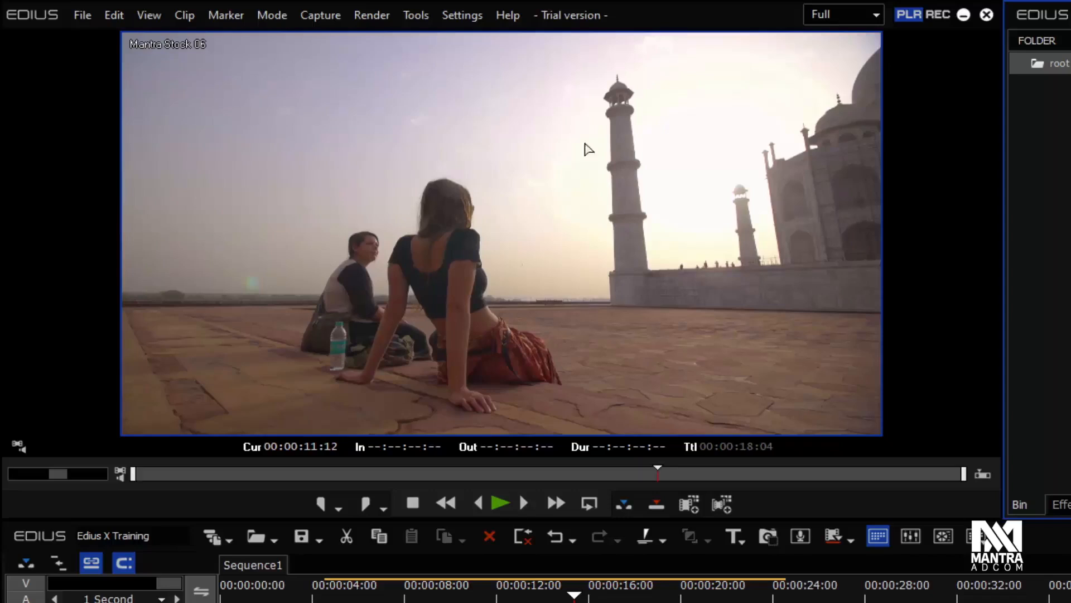
# - Load the horse close-up clip from the bin into the player and scrub it to 00:00:04:13
pyautogui.doubleClick(1070, 111)
pyautogui.doubleClick(1070, 112)
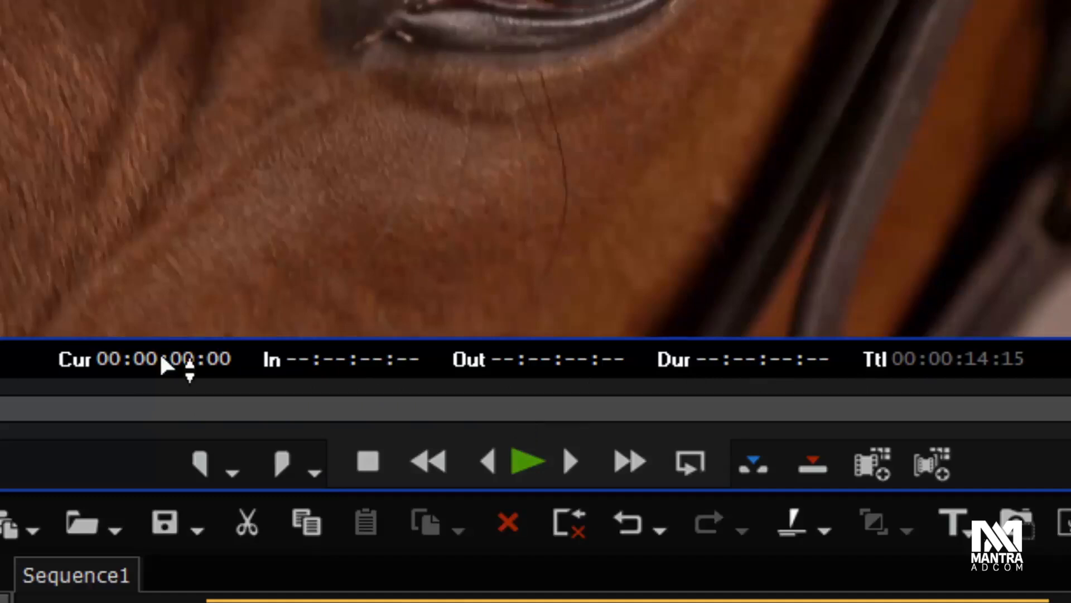
pyautogui.click(151, 403)
pyautogui.click(262, 404)
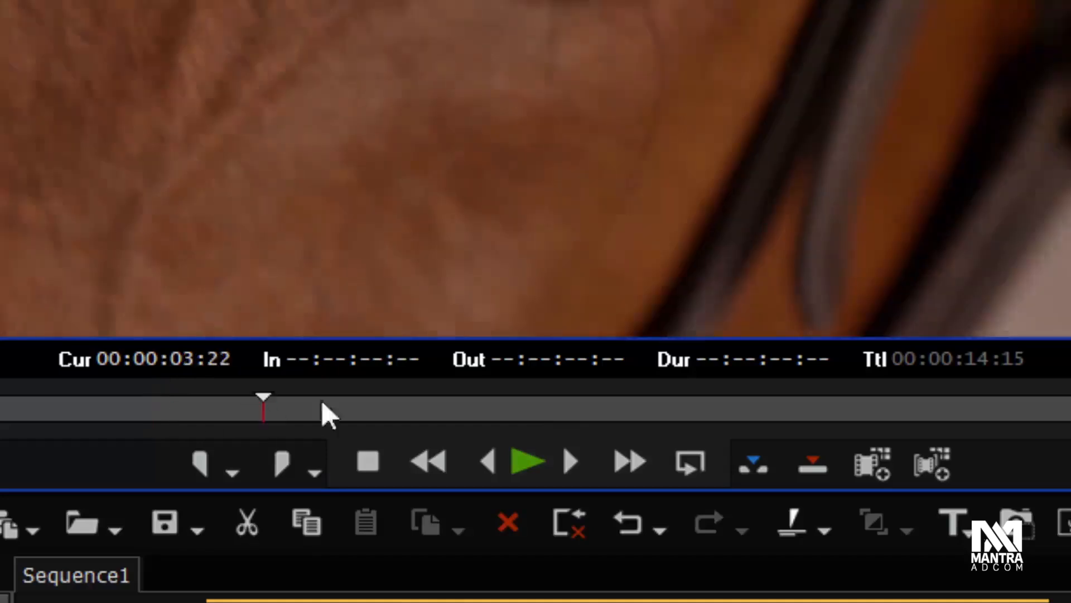
pyautogui.click(520, 403)
pyautogui.moveTo(565, 409); pyautogui.dragTo(390, 405)
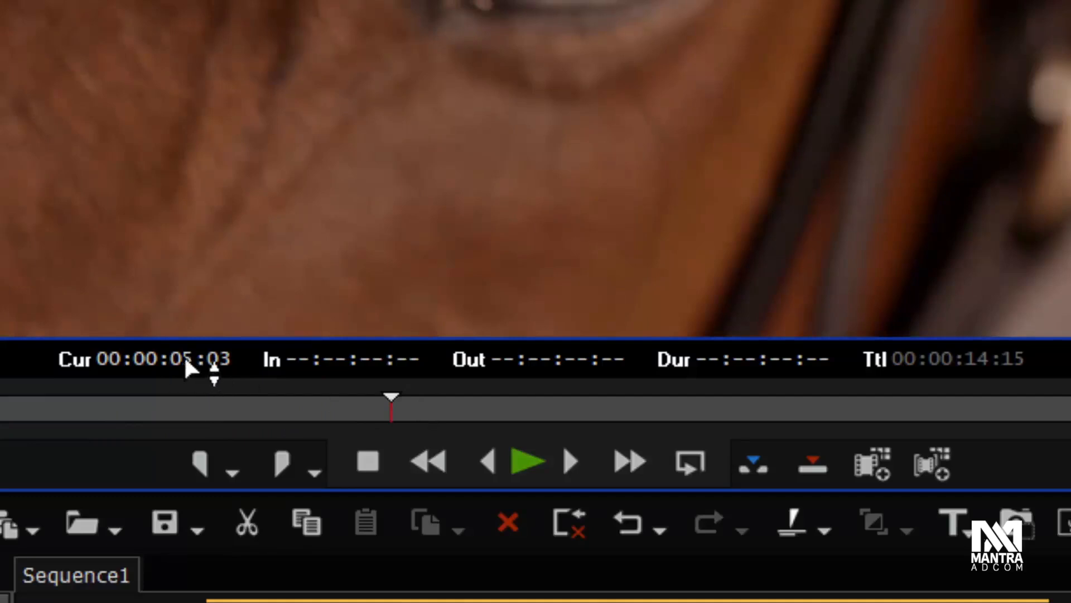
pyautogui.moveTo(391, 410); pyautogui.dragTo(331, 416)
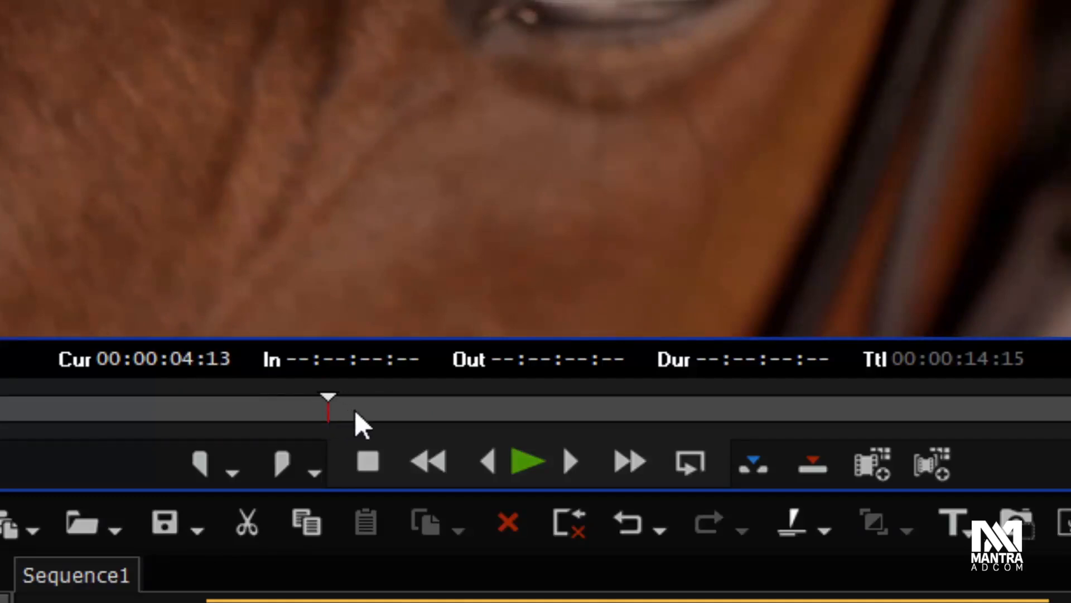
# - Set the horse clip's In point at 00:00:04:13 and its Out point at 00:00:06:13
pyautogui.click(202, 473)
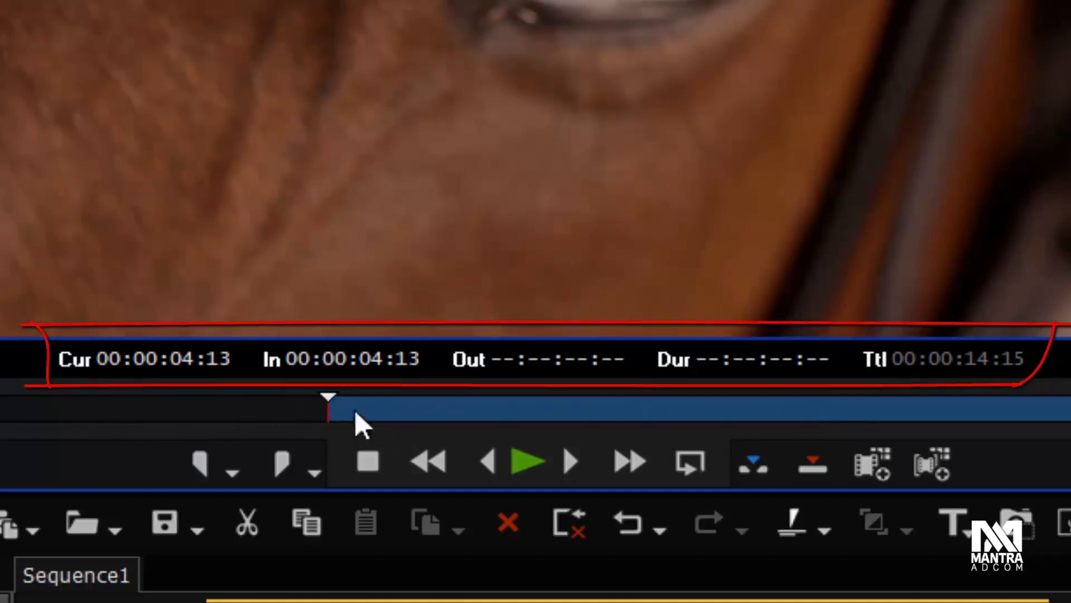
pyautogui.moveTo(422, 405); pyautogui.dragTo(538, 403)
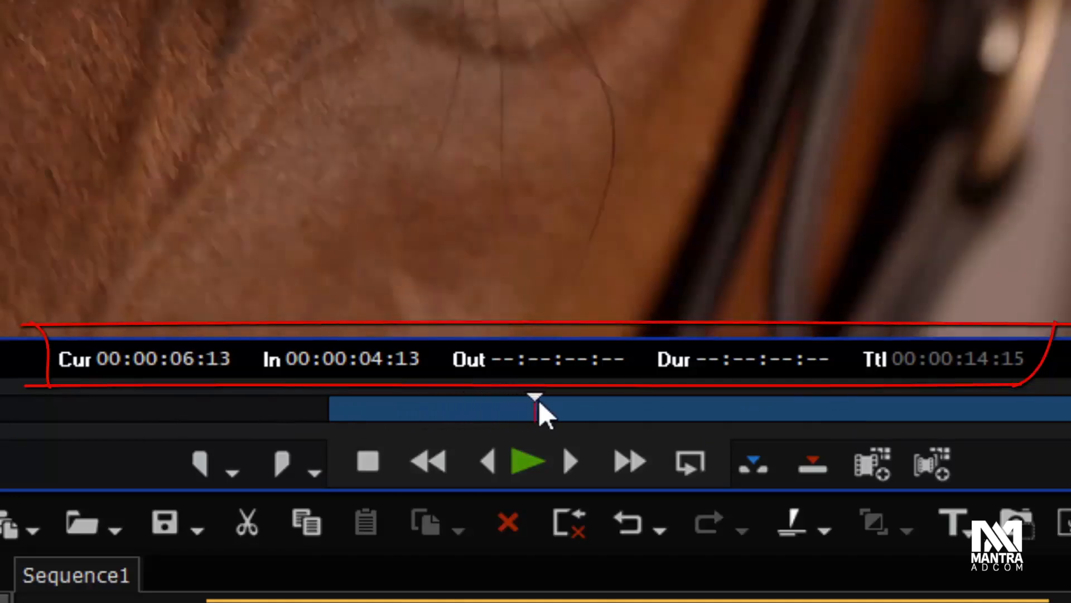
pyautogui.click(279, 462)
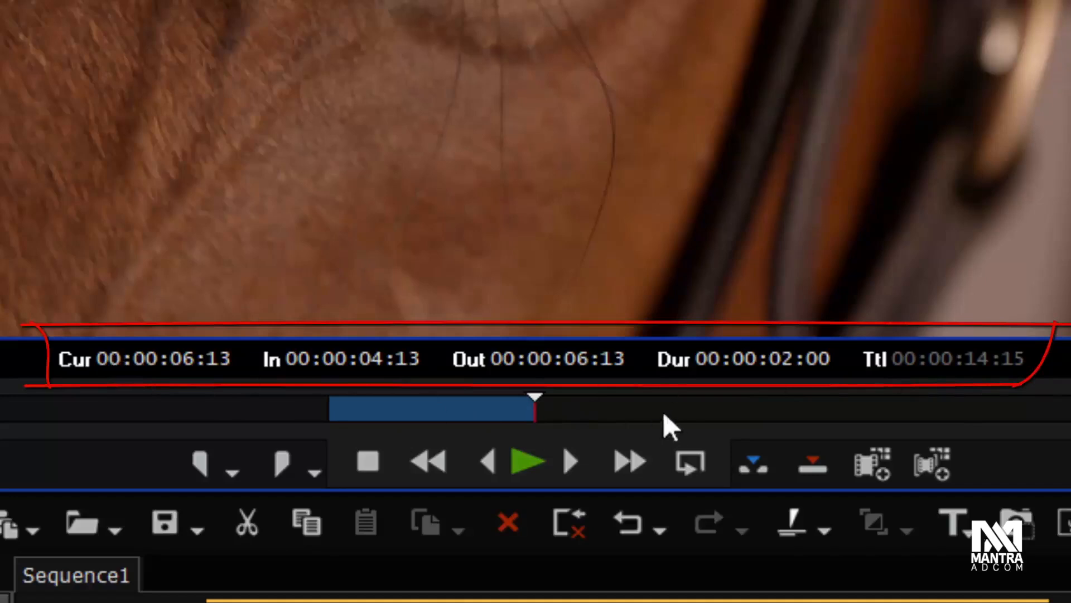
# - Reset the clip's In point at 00:00:08:02, at 00:00:02:18 and finally at 00:00:04:18
pyautogui.click(696, 411)
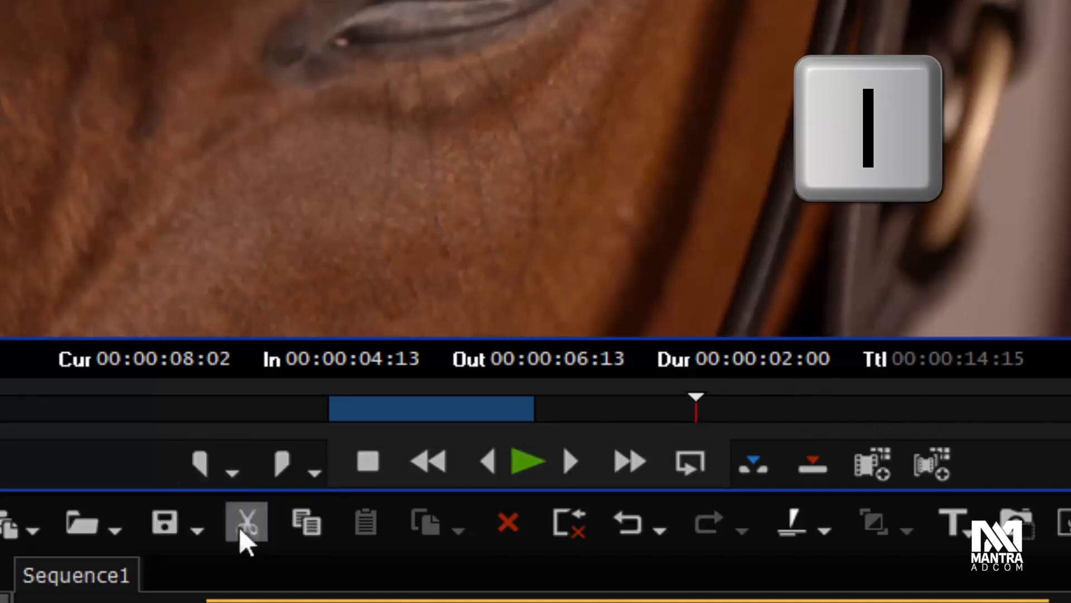
pyautogui.click(206, 463)
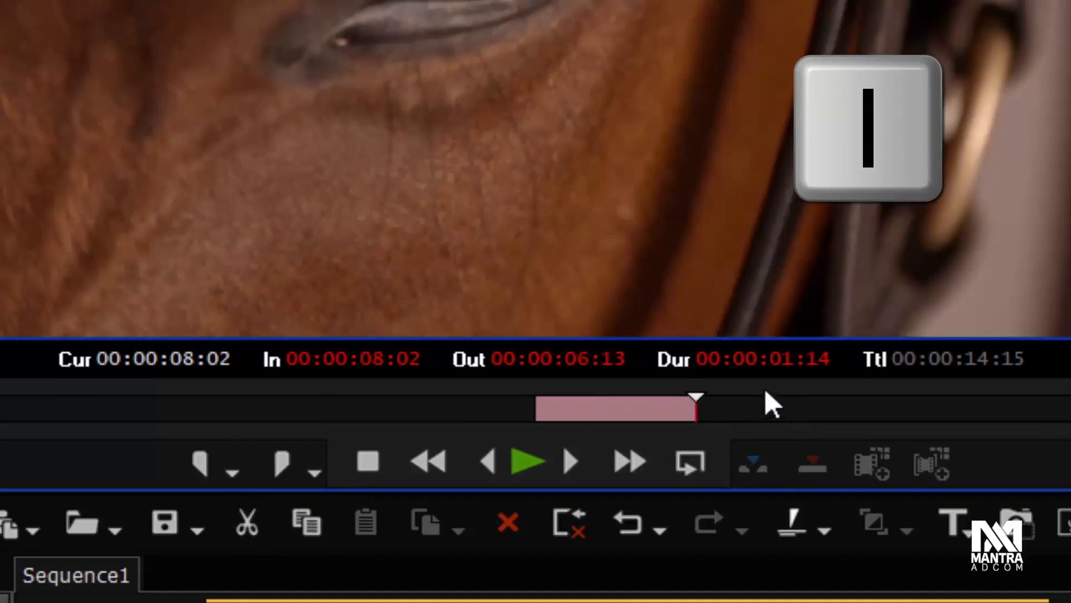
pyautogui.click(143, 412)
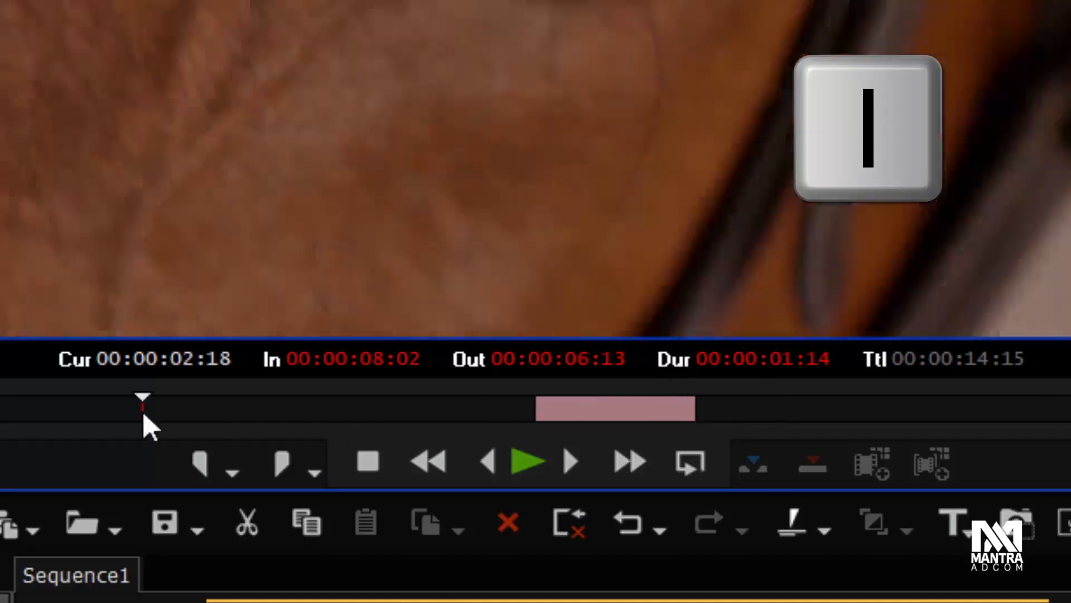
pyautogui.click(197, 462)
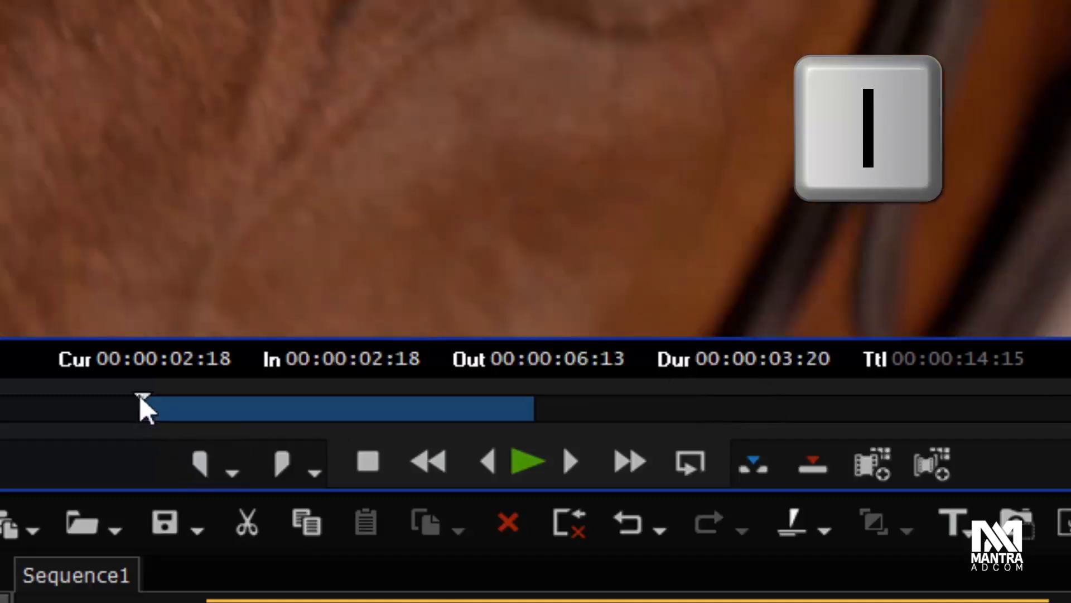
pyautogui.click(350, 407)
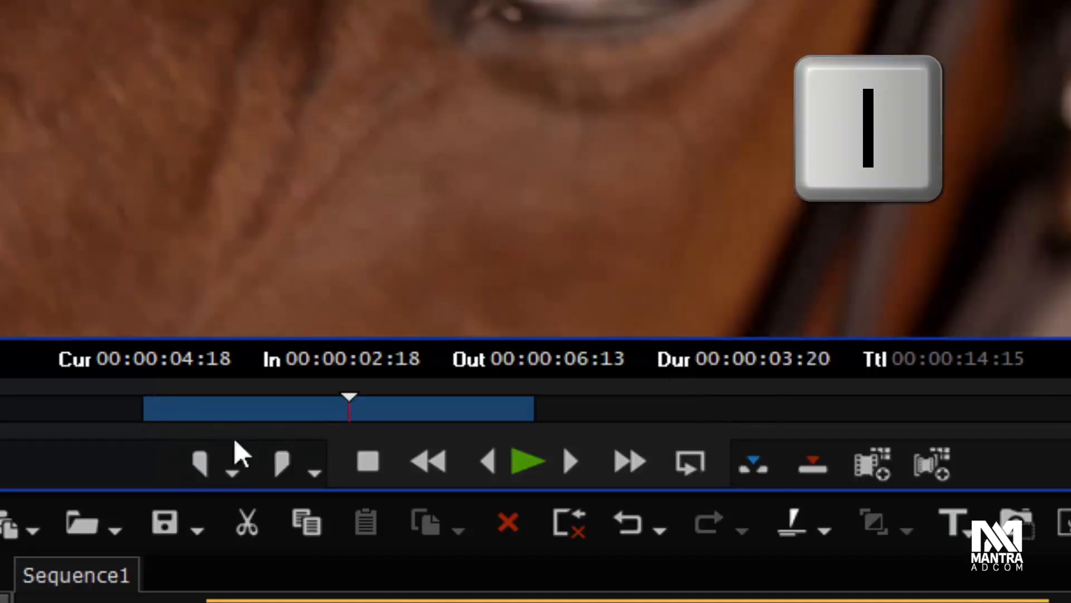
pyautogui.click(208, 466)
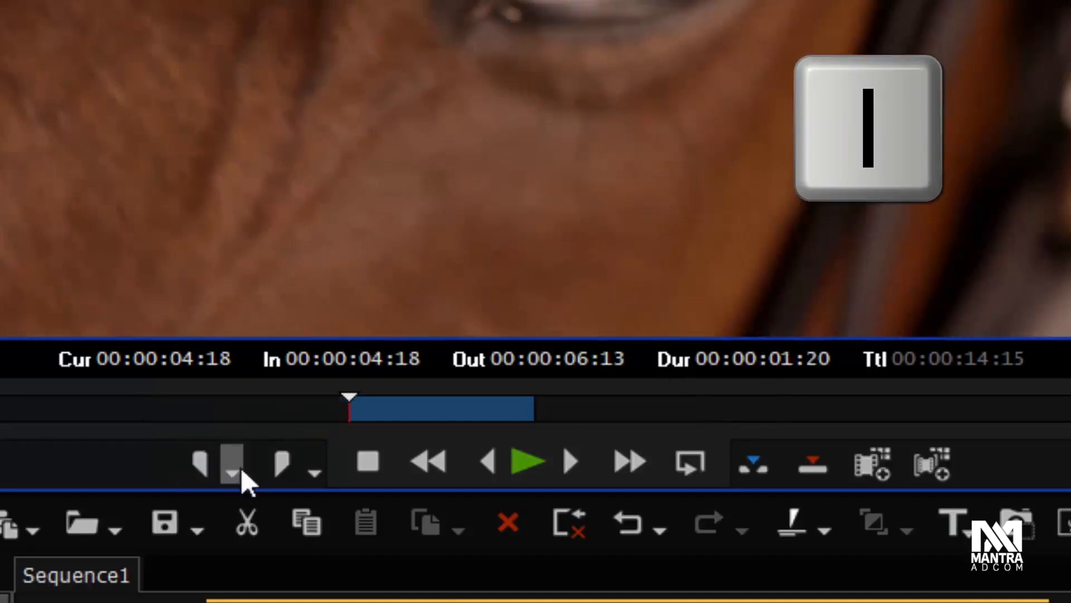
# - Move the player position to 00:00:07:13 and return it to the clip's In point
pyautogui.click(236, 471)
pyautogui.click(206, 454)
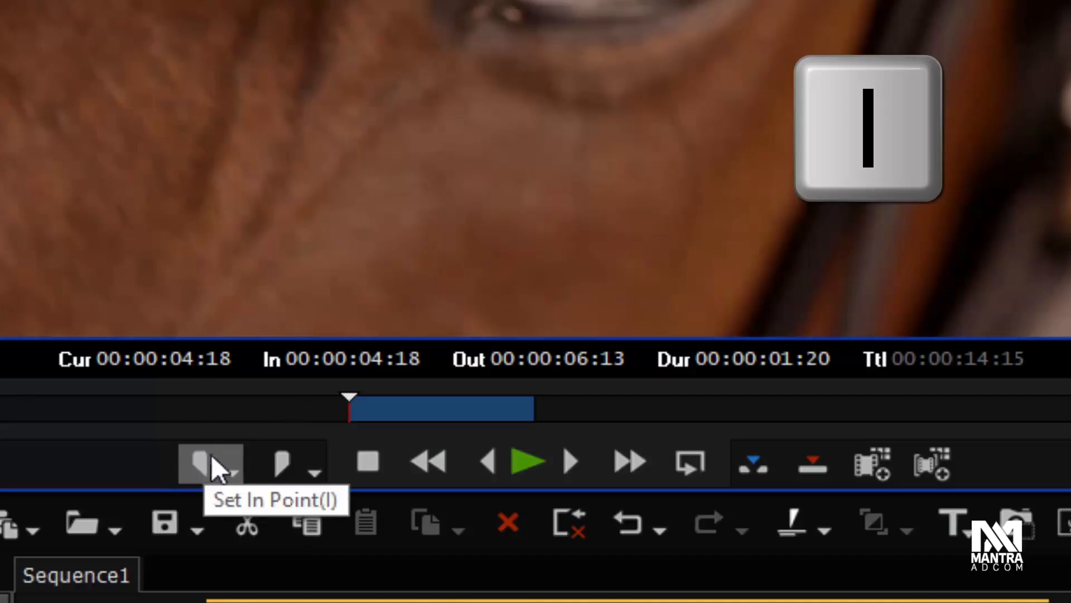
pyautogui.click(232, 473)
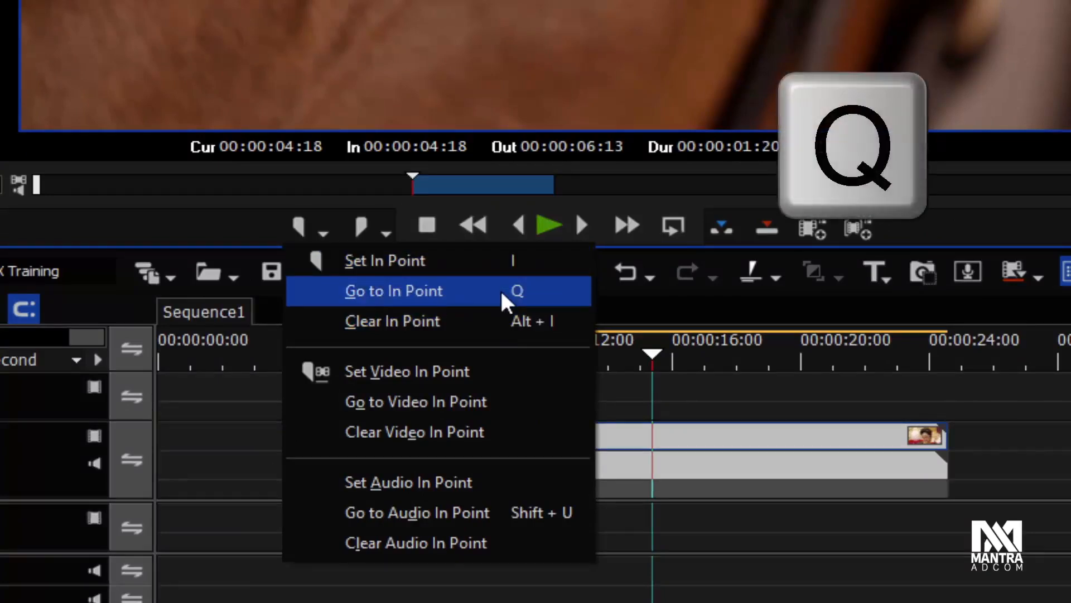
pyautogui.click(635, 183)
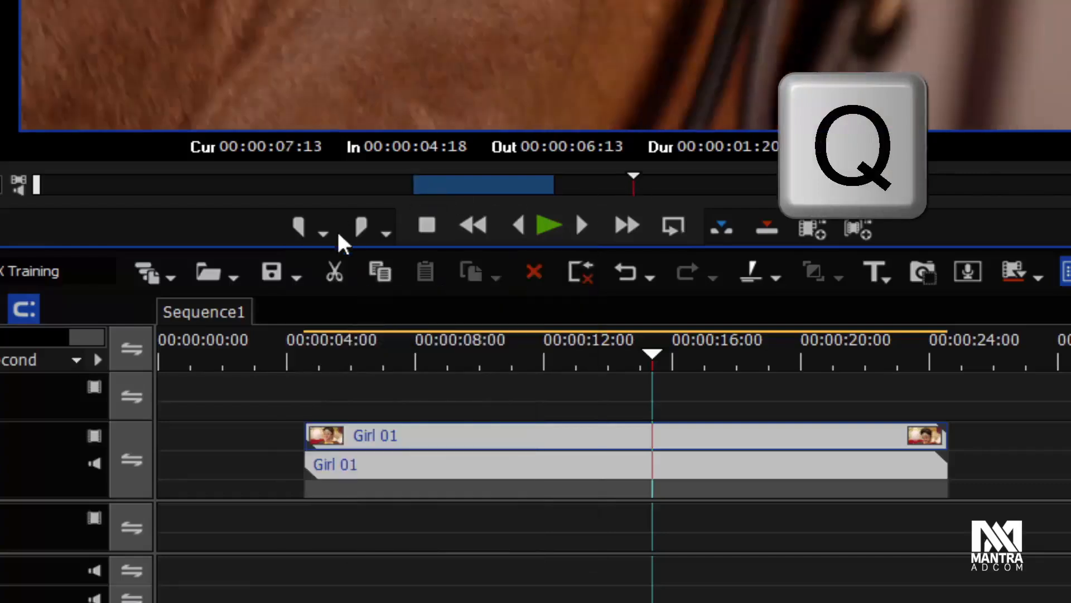
pyautogui.click(323, 232)
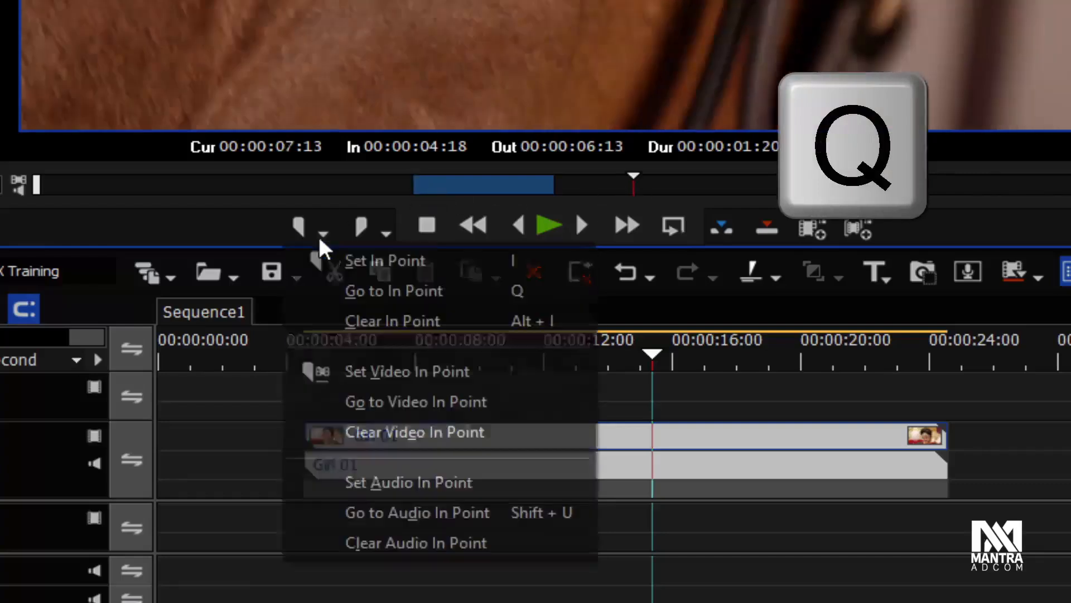
pyautogui.click(481, 301)
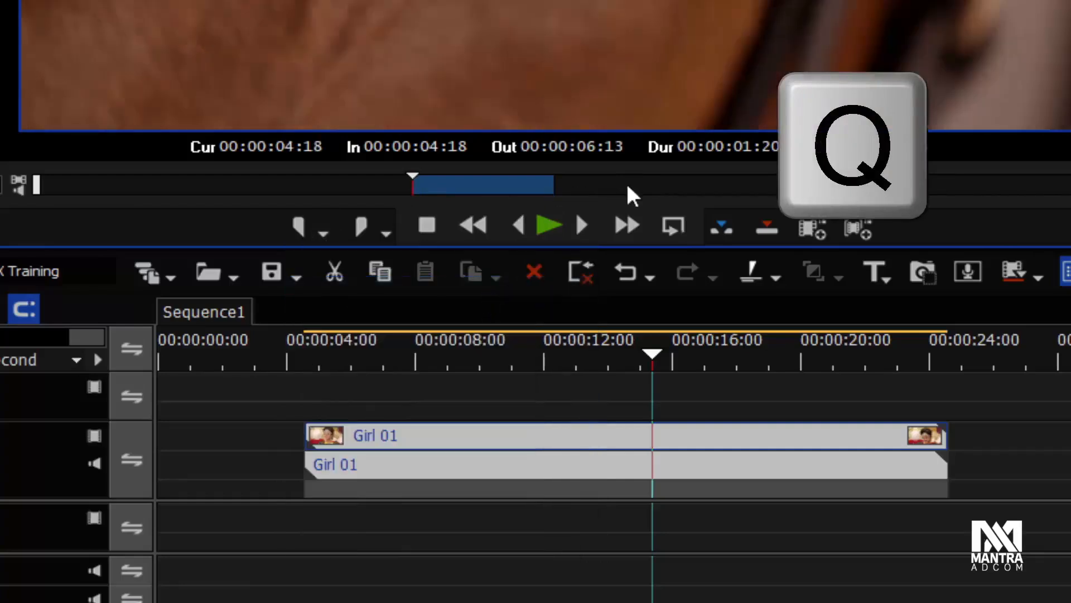
# - Clear both the In point and the Out point of the clip in the player
pyautogui.click(329, 233)
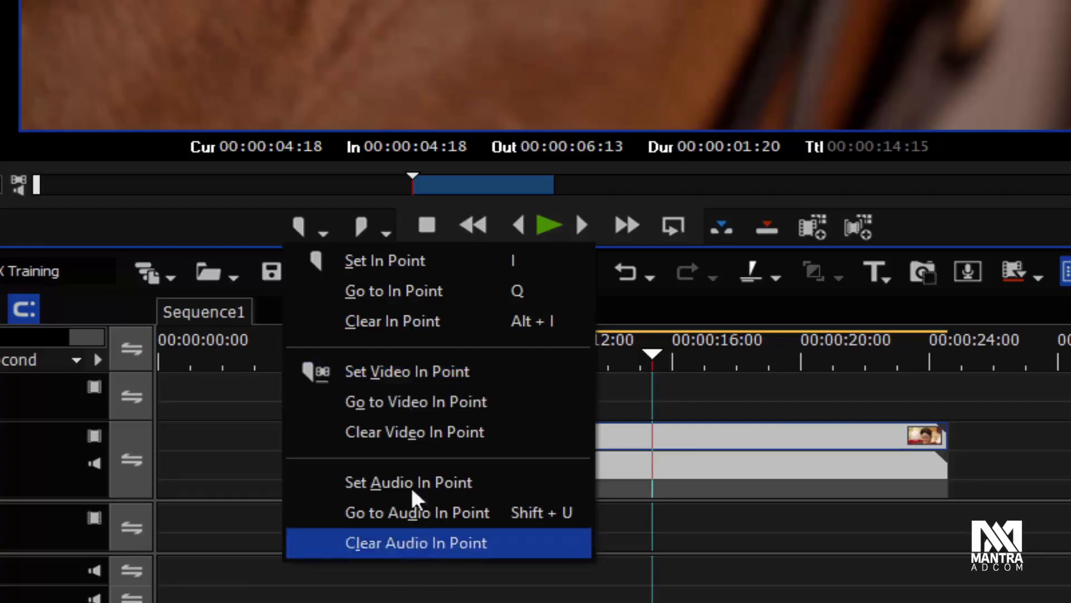
pyautogui.click(439, 321)
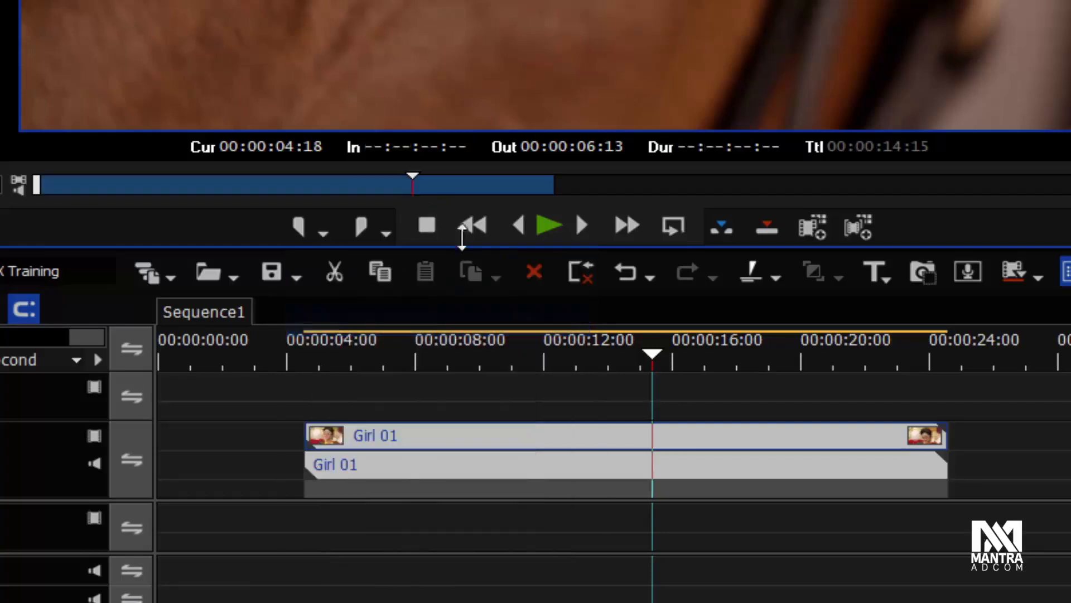
pyautogui.click(385, 233)
pyautogui.click(475, 320)
# - Set a video In point at 00:00:03:20 and a separate audio In point at 00:00:02:23 on the clip
pyautogui.click(341, 179)
pyautogui.click(324, 233)
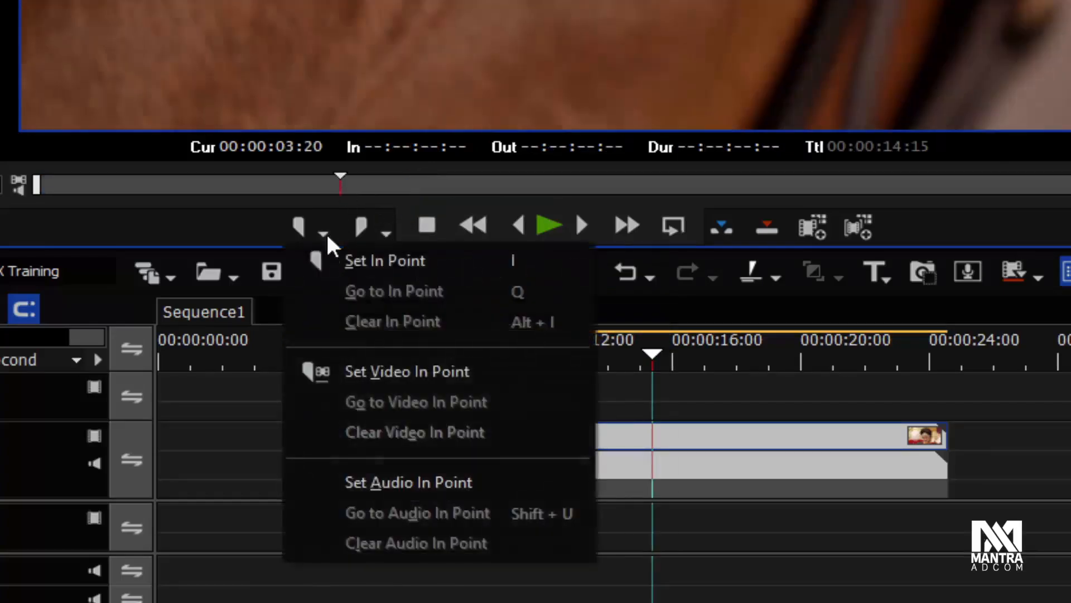
pyautogui.click(413, 370)
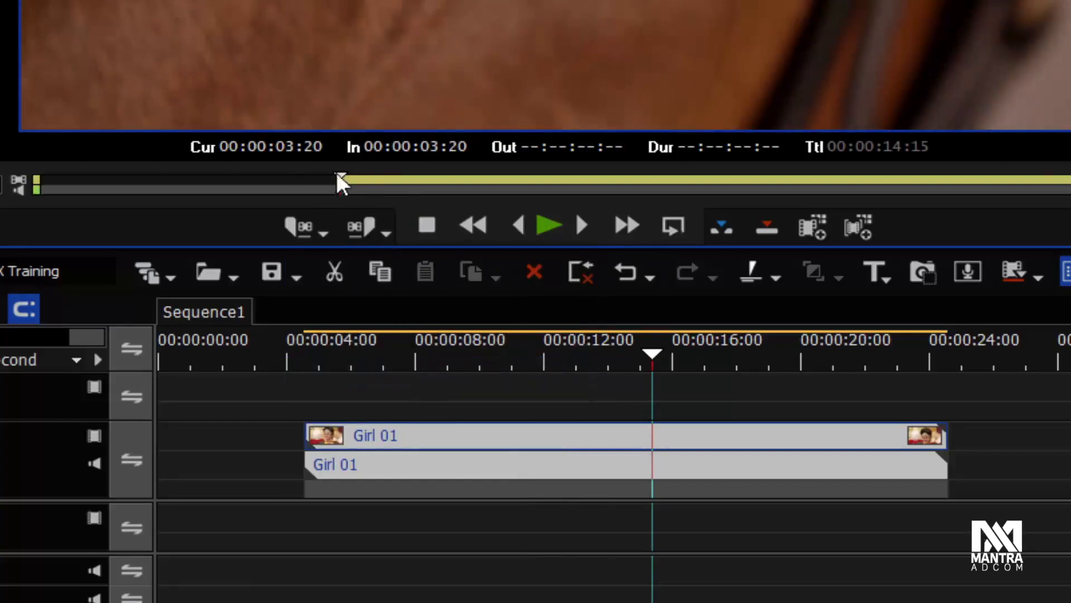
pyautogui.moveTo(337, 176); pyautogui.dragTo(270, 179)
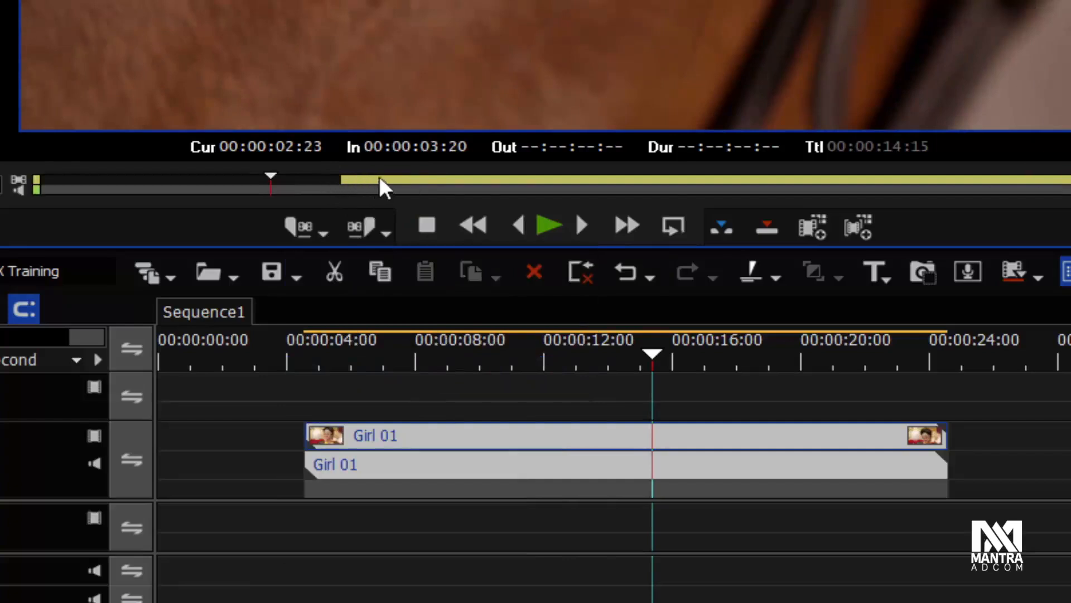
pyautogui.click(319, 229)
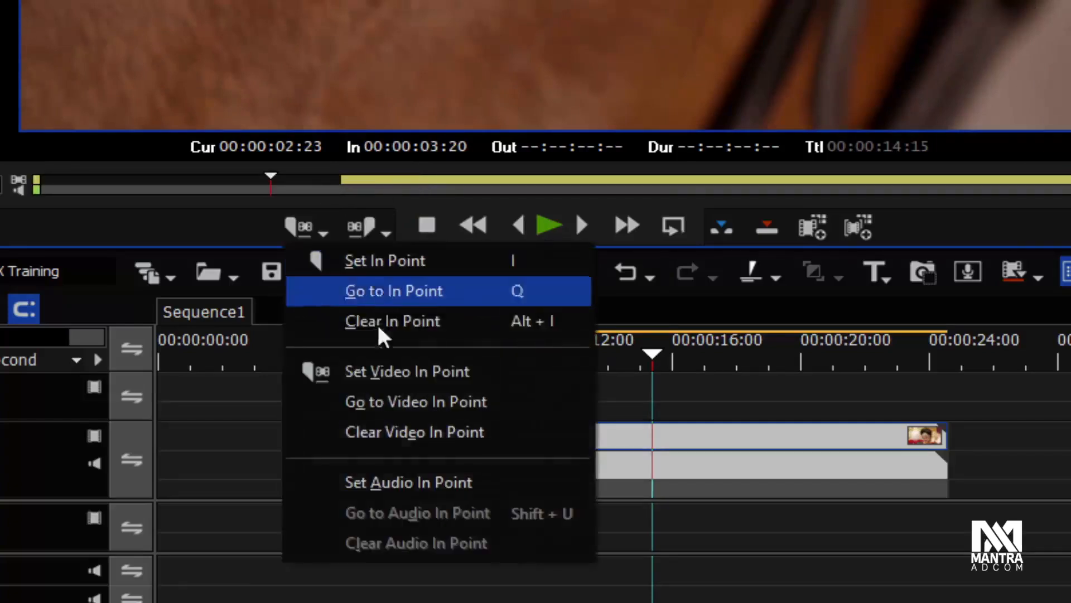
pyautogui.click(469, 486)
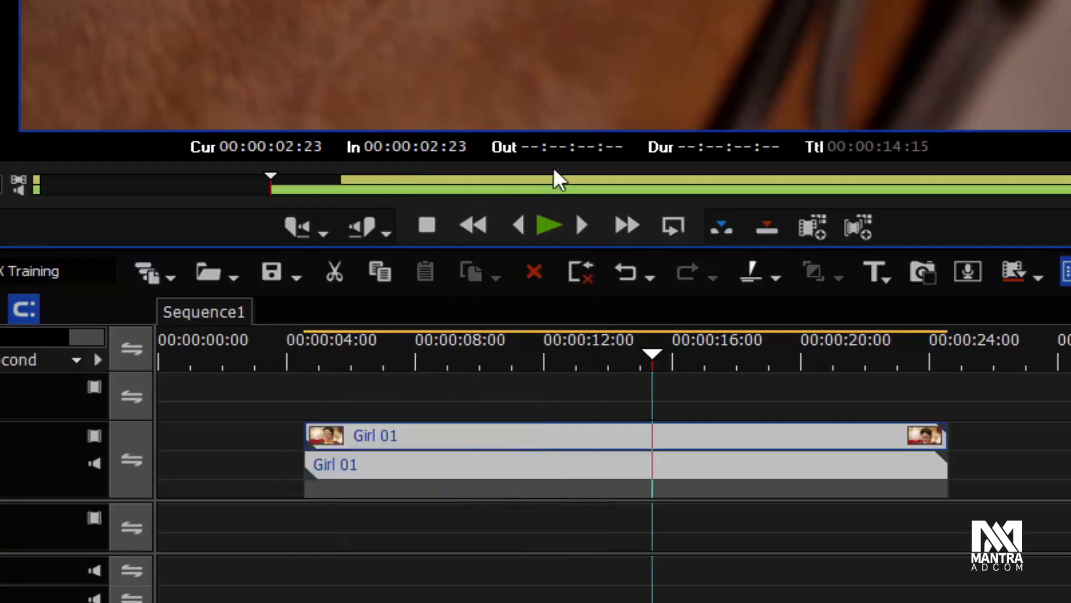
# - Set the clip's video Out point at 00:00:06:13 and its audio Out point at 00:00:07:08
pyautogui.click(554, 182)
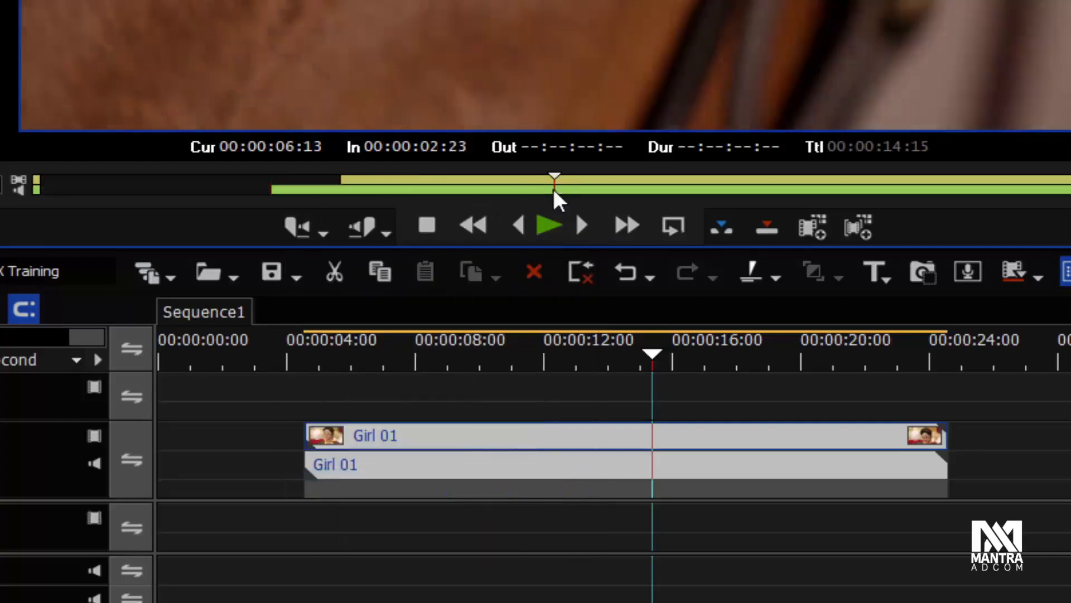
pyautogui.click(387, 232)
pyautogui.click(509, 383)
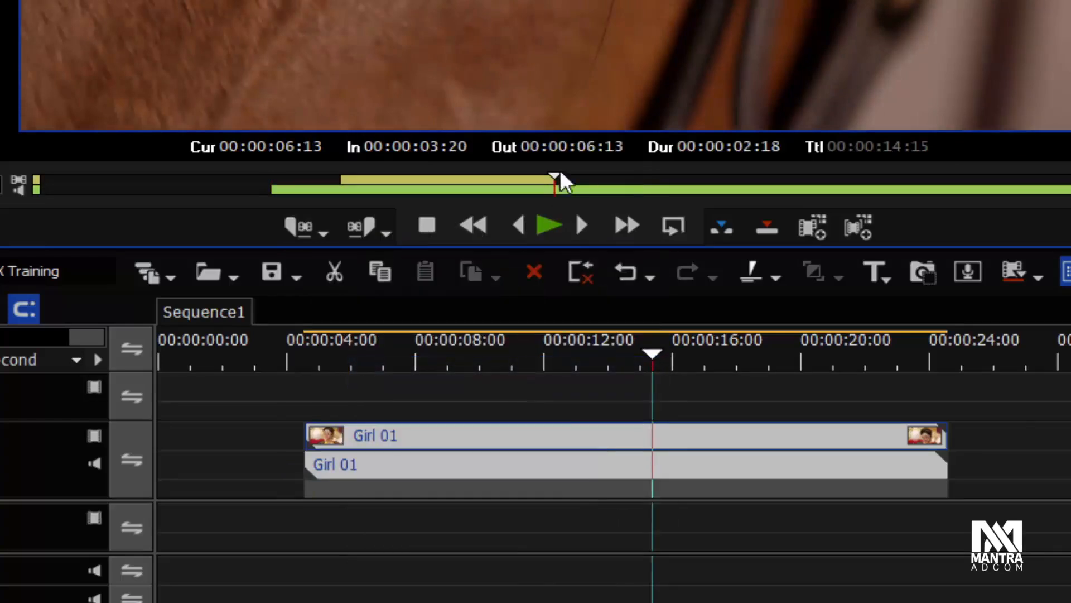
pyautogui.moveTo(557, 193); pyautogui.dragTo(617, 192)
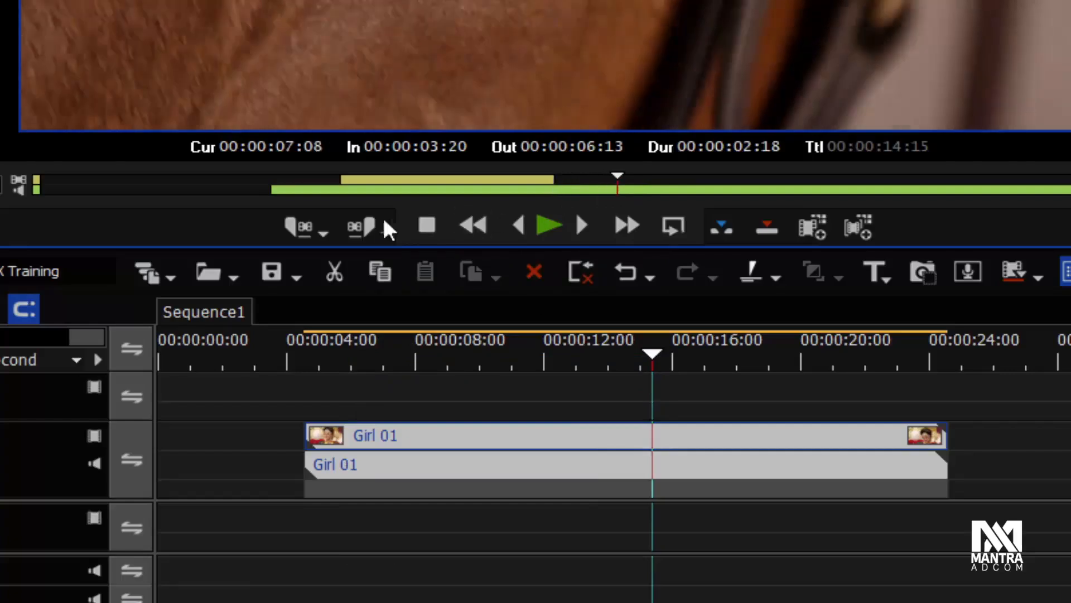
pyautogui.click(386, 231)
pyautogui.click(501, 483)
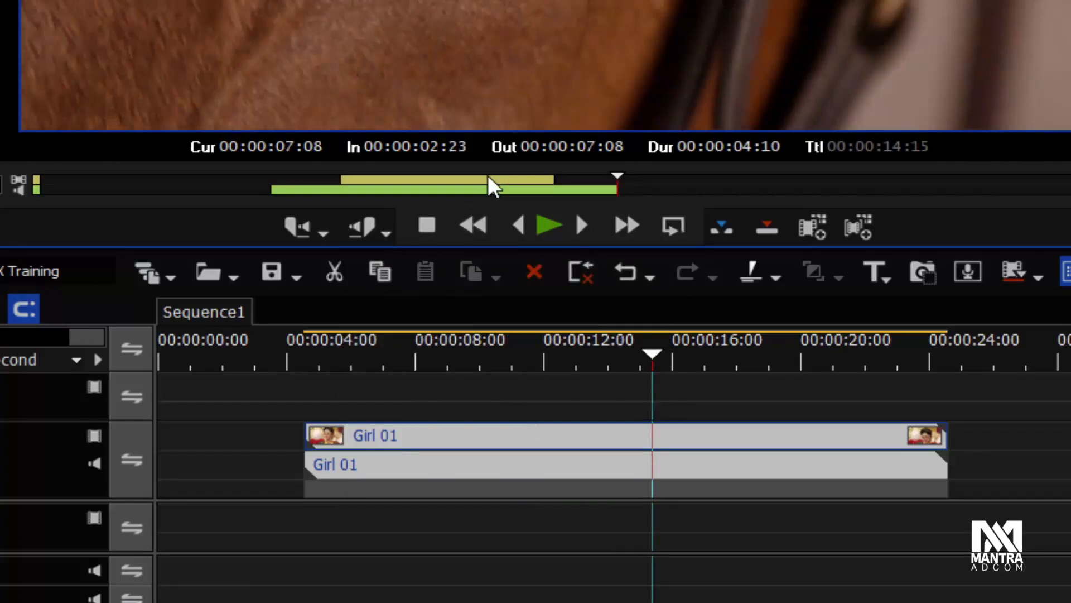
# - Clear the separate video and audio Out points and In points from the clip
pyautogui.click(386, 231)
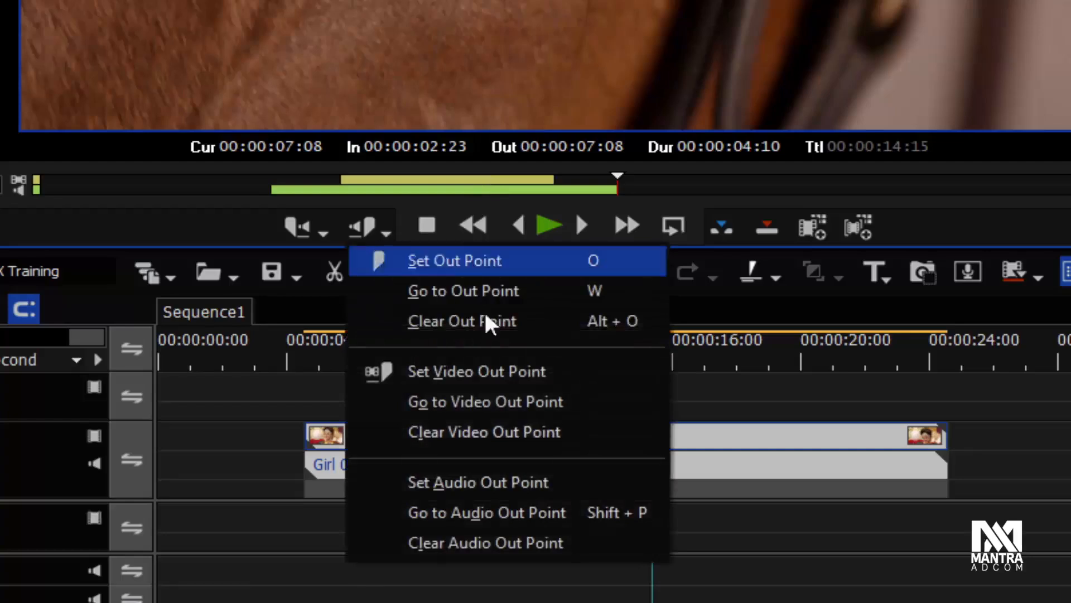
pyautogui.click(550, 326)
pyautogui.click(384, 222)
pyautogui.click(305, 227)
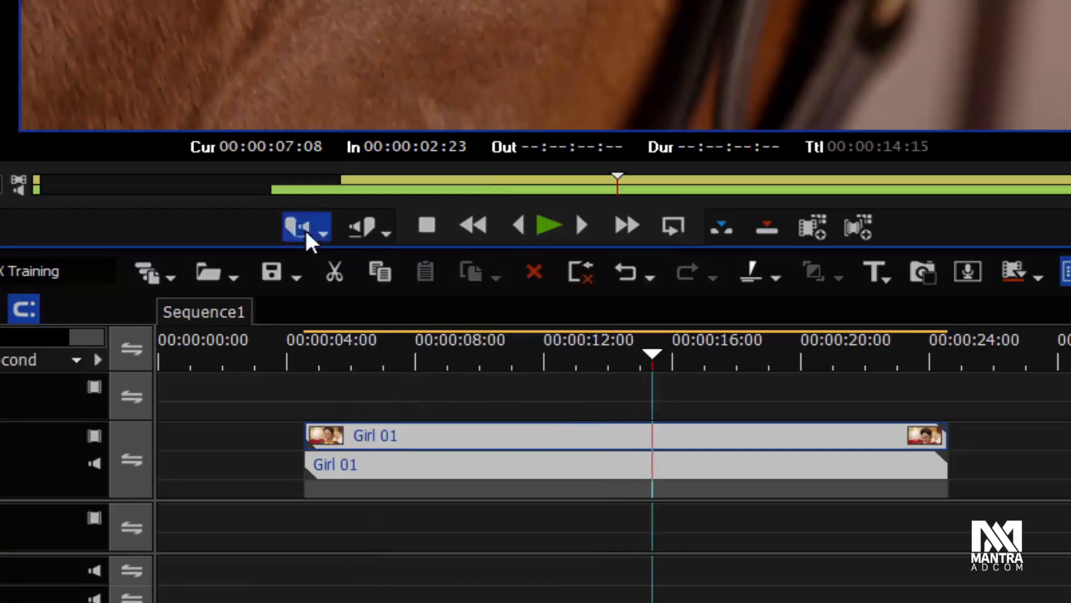
pyautogui.click(322, 236)
pyautogui.click(383, 321)
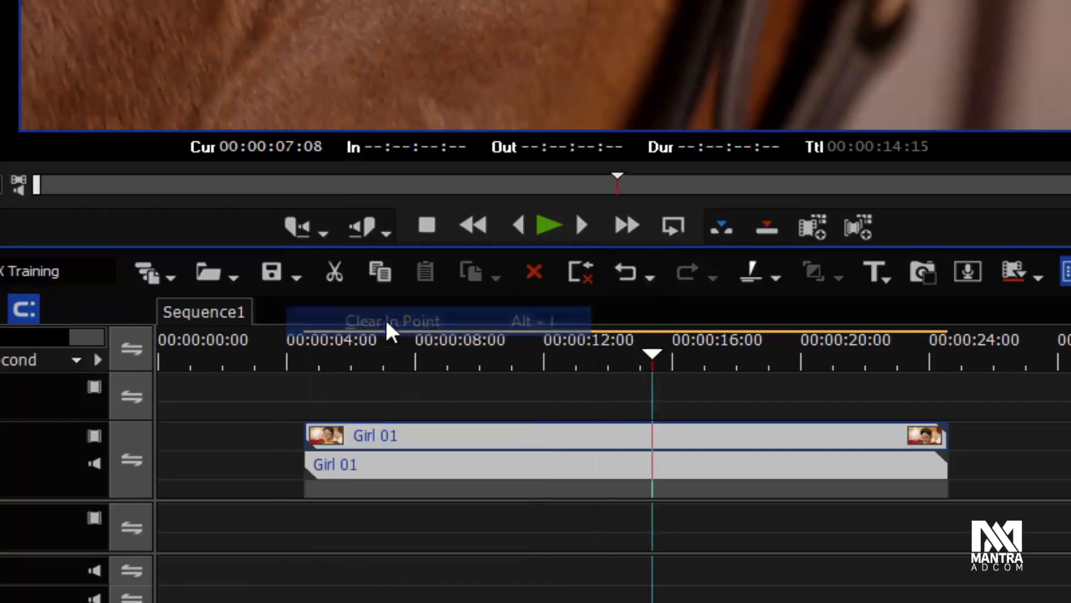
# - Set the clip's combined In point at 00:00:03:17 and its combined Out point at 00:00:05:04
pyautogui.click(331, 186)
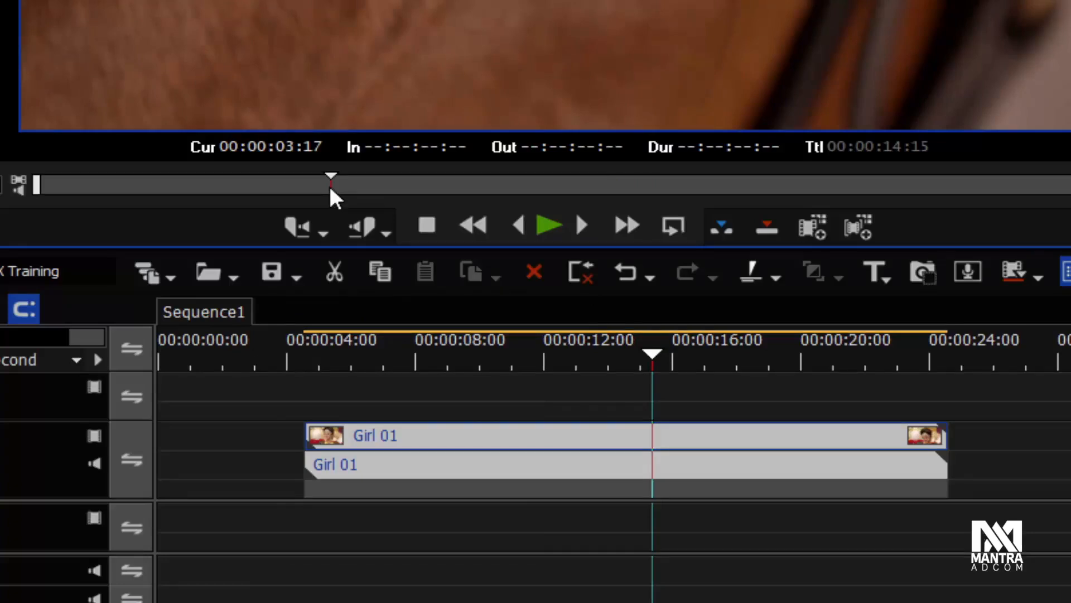
pyautogui.press('i')
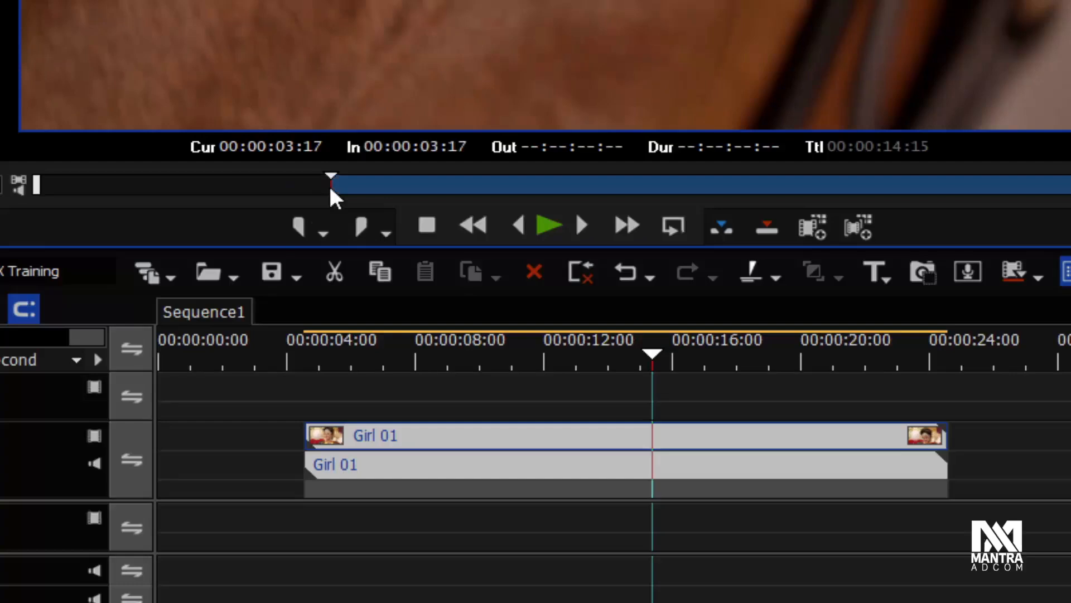
pyautogui.moveTo(331, 190)
pyautogui.mouseDown()
pyautogui.moveTo(390, 184)
pyautogui.moveTo(322, 191)
pyautogui.mouseUp()
pyautogui.click(324, 233)
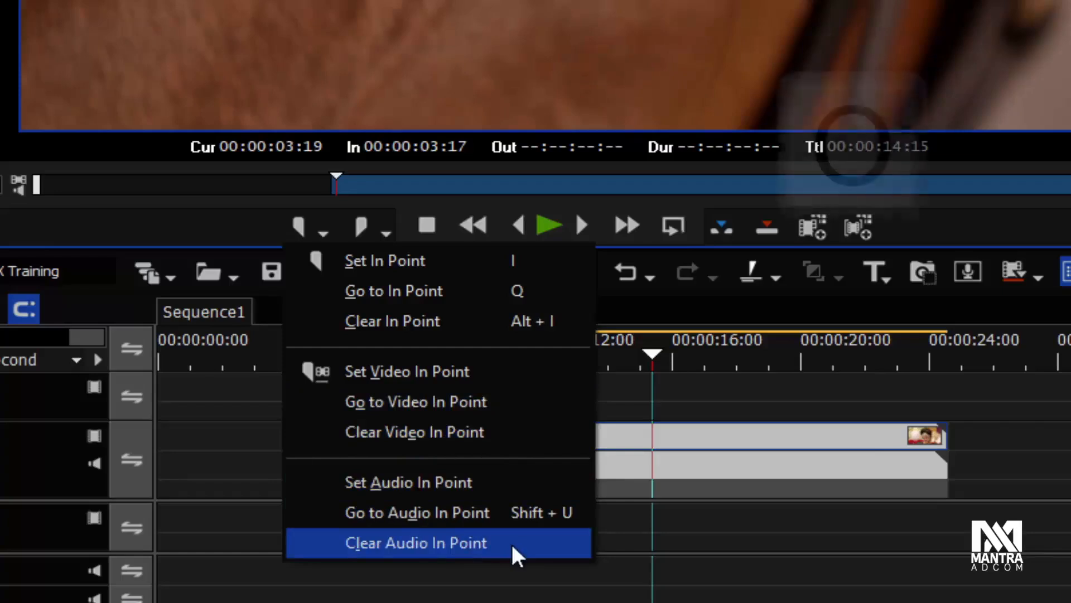
pyautogui.click(447, 185)
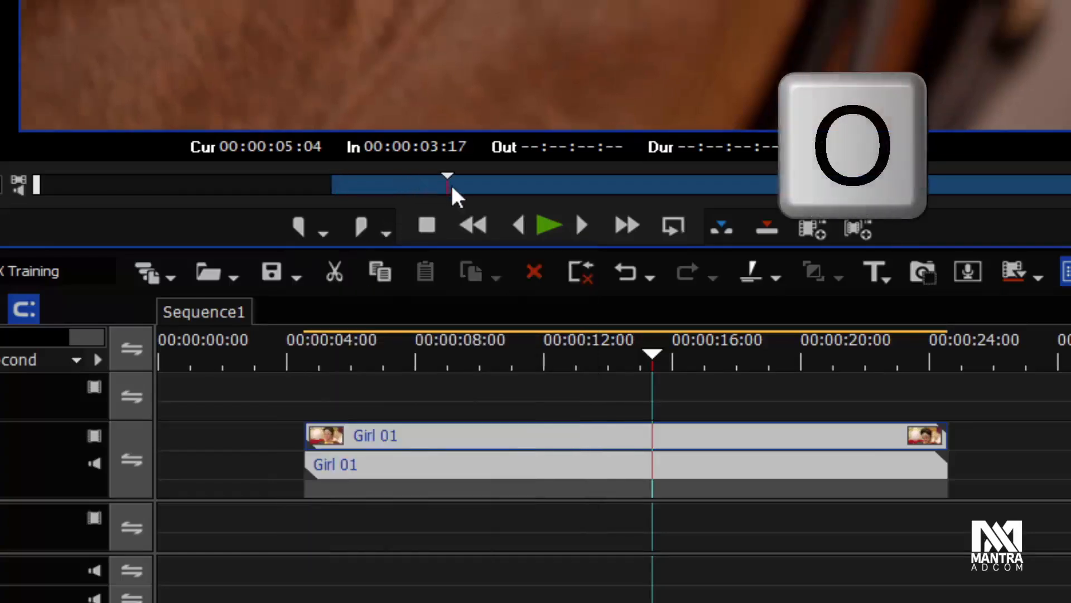
pyautogui.click(362, 225)
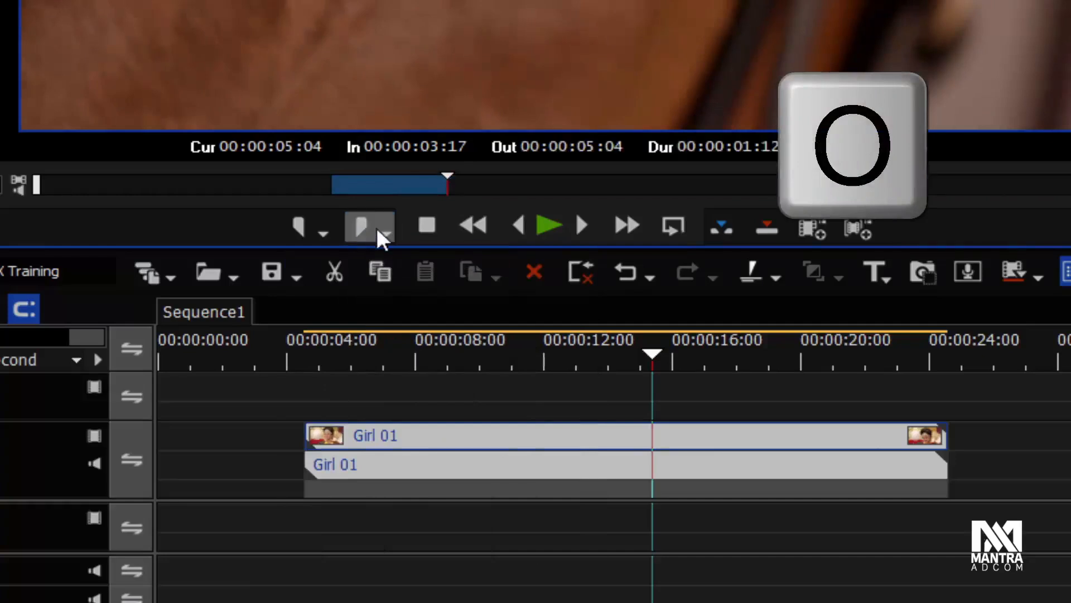
pyautogui.click(388, 232)
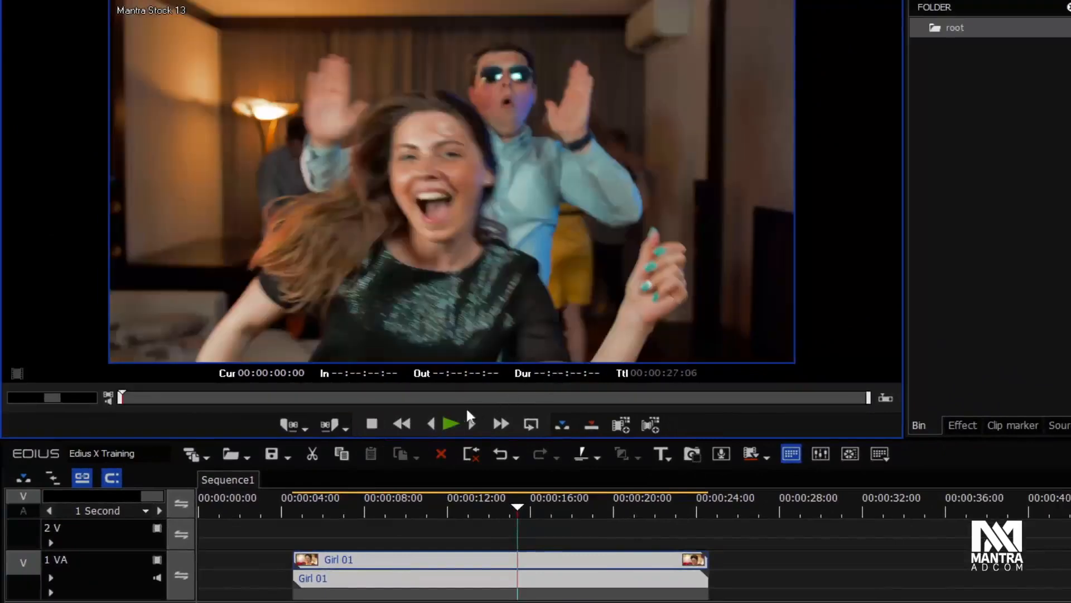
# - Play and stop the Mantra Stock 13 clip several times in the player, starting from its beginning
pyautogui.click(449, 424)
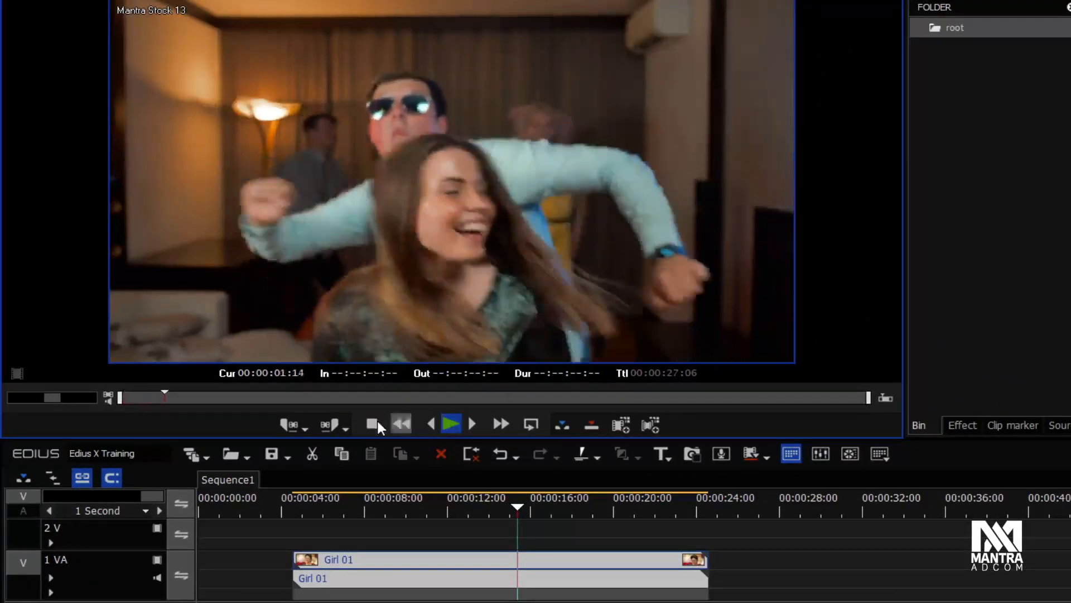
pyautogui.click(375, 427)
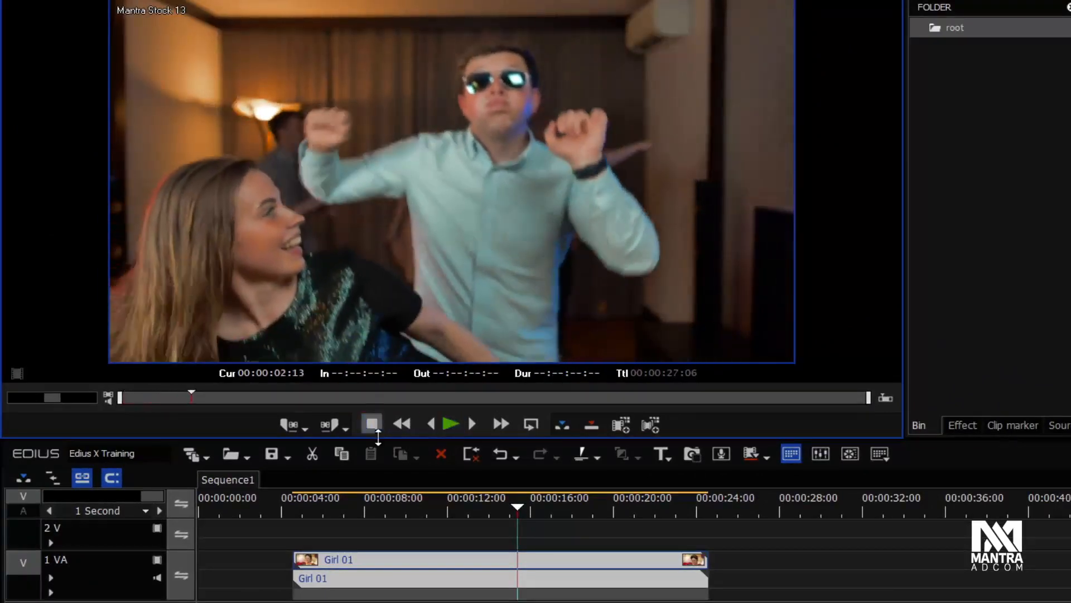
pyautogui.click(451, 426)
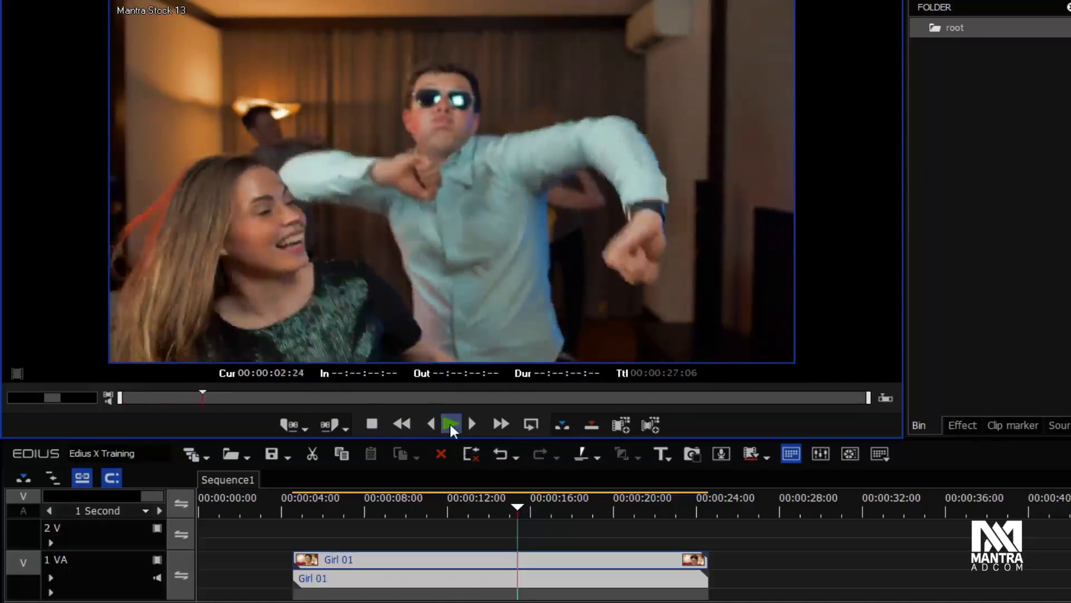
pyautogui.click(373, 425)
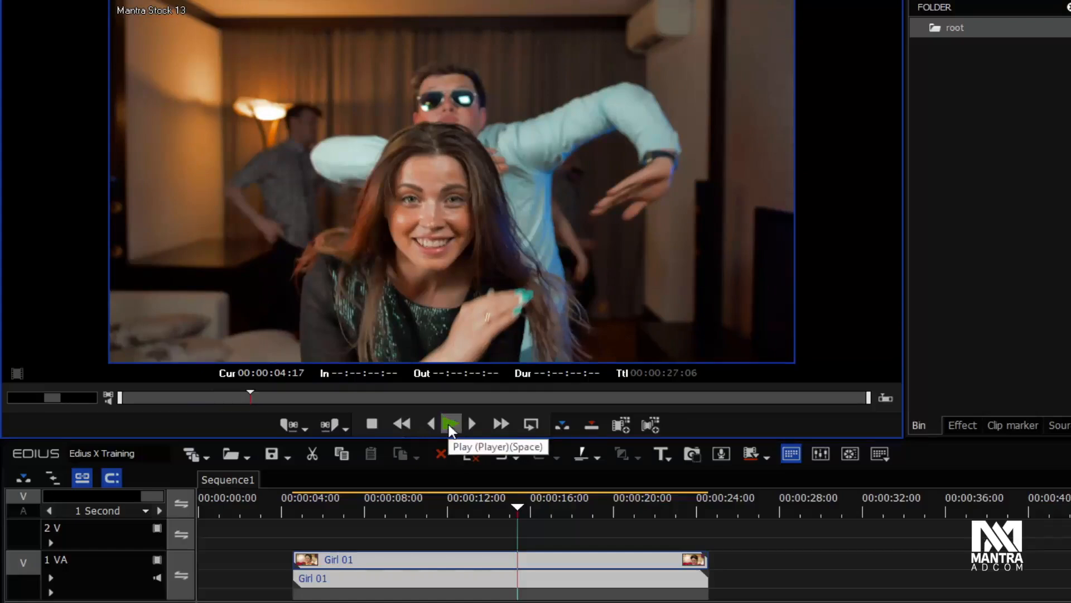
pyautogui.press('o')
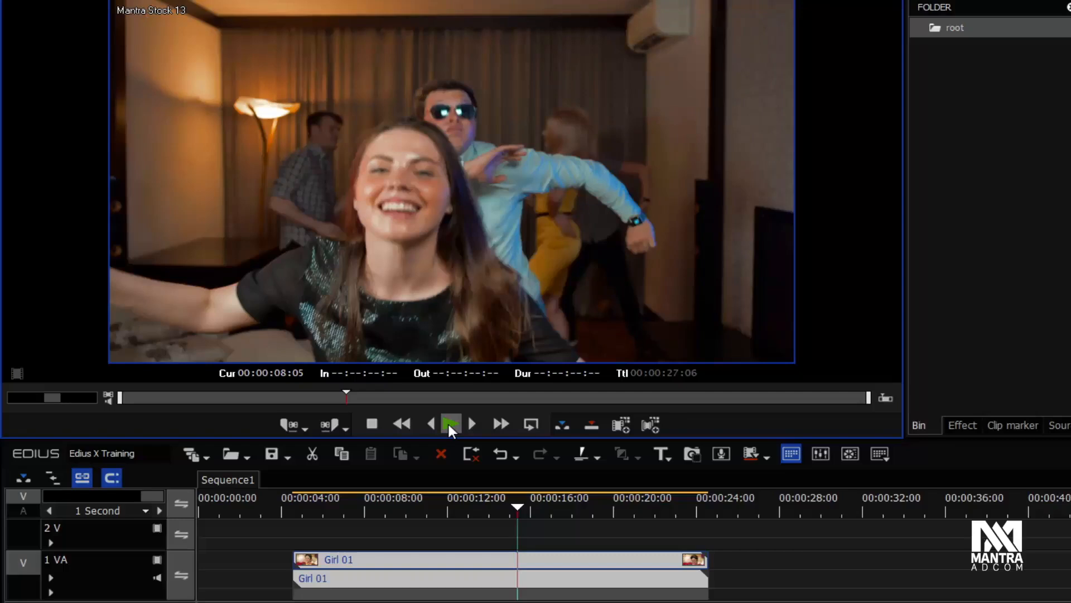
pyautogui.click(449, 424)
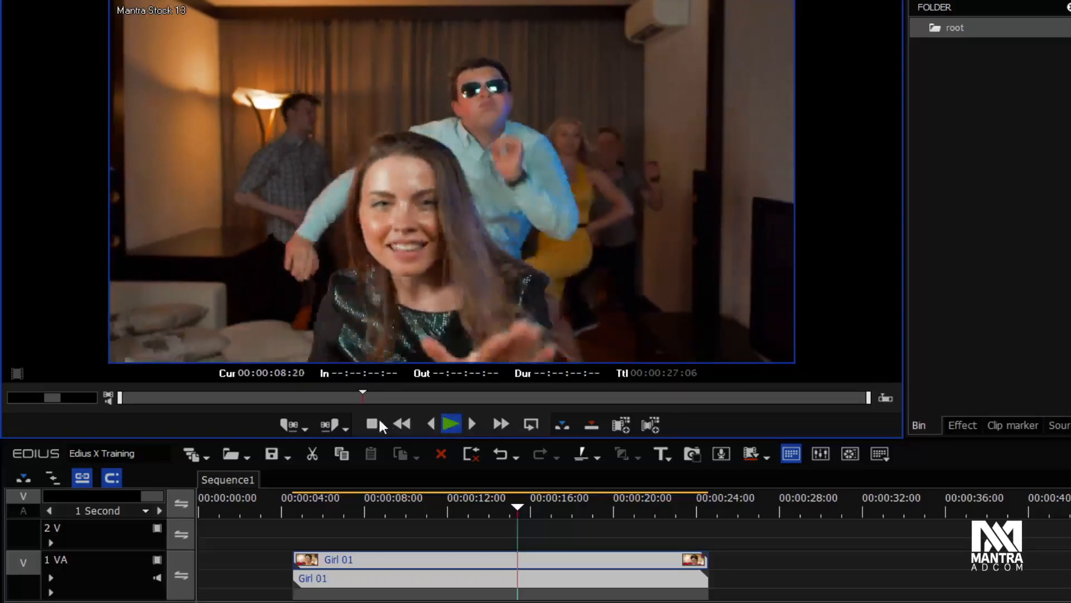
pyautogui.click(371, 423)
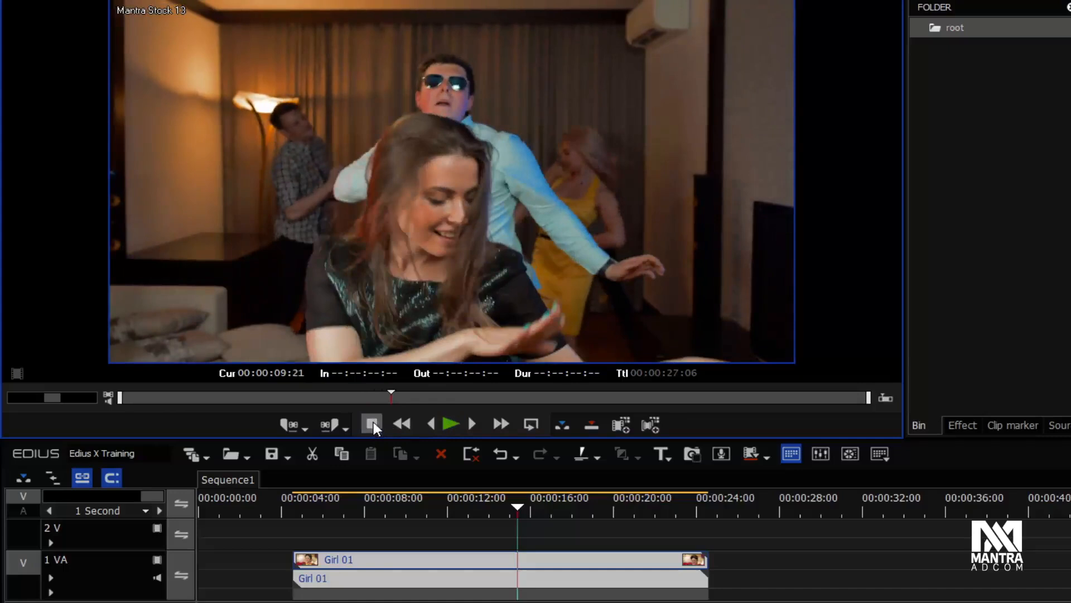
# - Step the Mantra Stock 13 clip backward one frame at a time
pyautogui.click(429, 425)
pyautogui.click(430, 426)
pyautogui.click(430, 425)
pyautogui.click(430, 424)
pyautogui.click(429, 424)
pyautogui.click(430, 424)
pyautogui.click(430, 425)
pyautogui.click(430, 424)
pyautogui.click(430, 423)
pyautogui.click(426, 420)
pyautogui.click(425, 420)
pyautogui.click(424, 421)
# - Review the clip in reverse, alternating with normal playback, and stop at 00:00:00:19
pyautogui.click(406, 424)
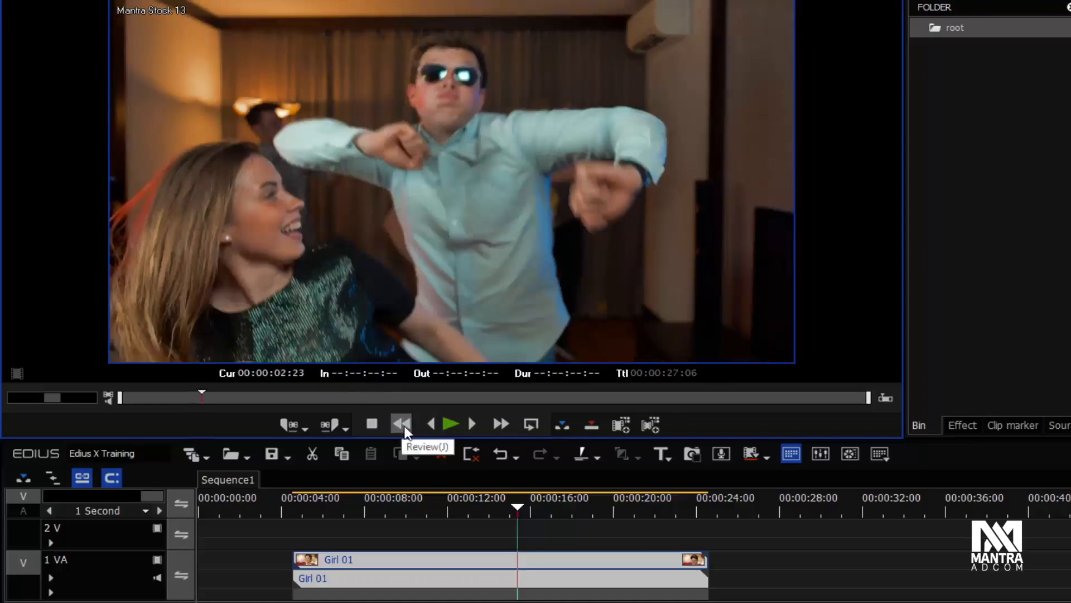
pyautogui.click(447, 423)
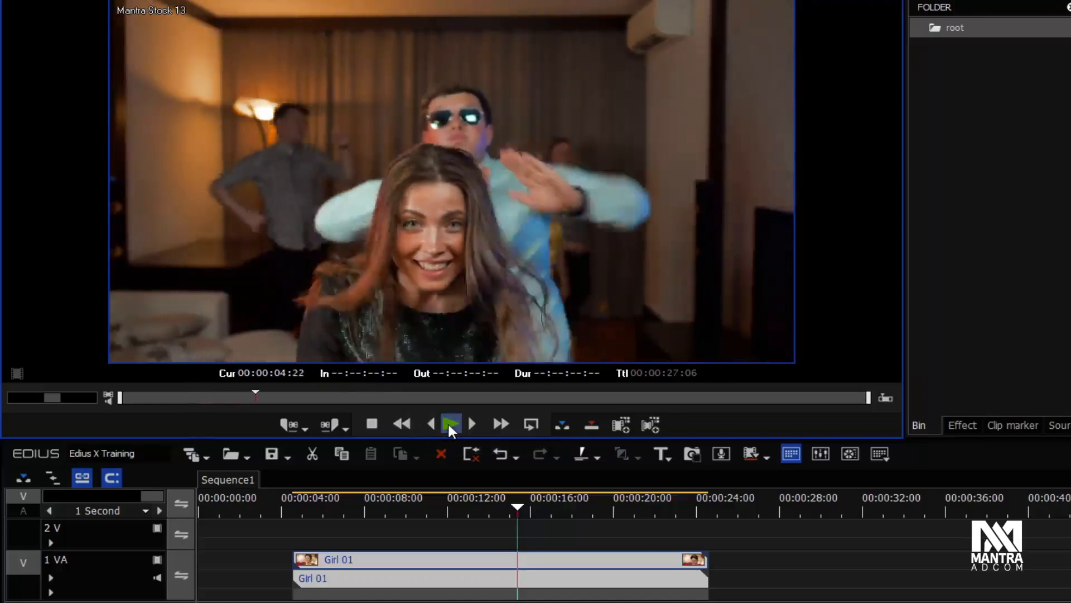
pyautogui.click(403, 424)
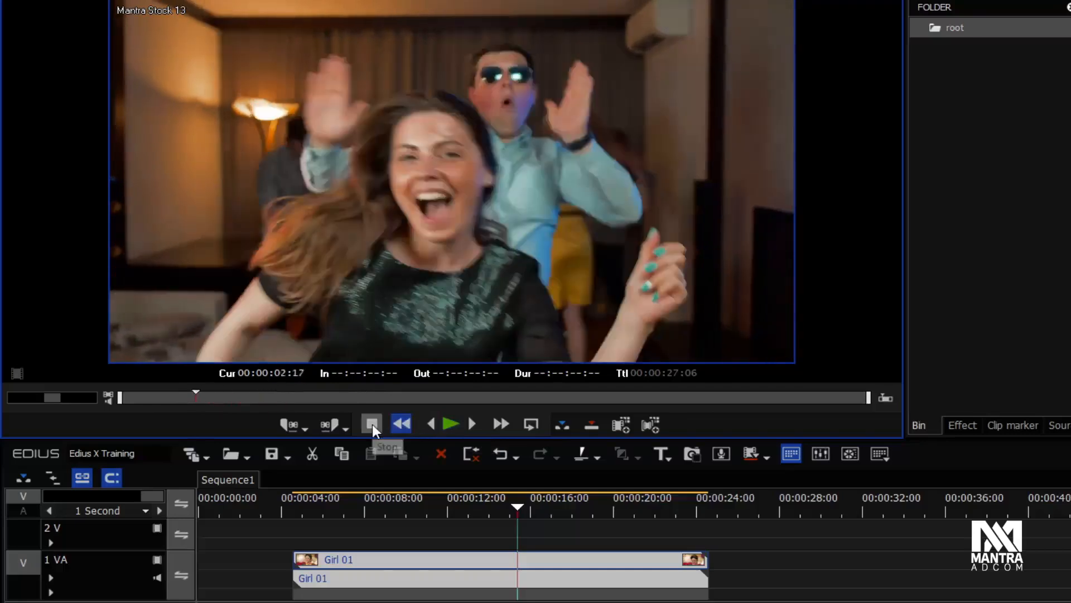
pyautogui.click(373, 425)
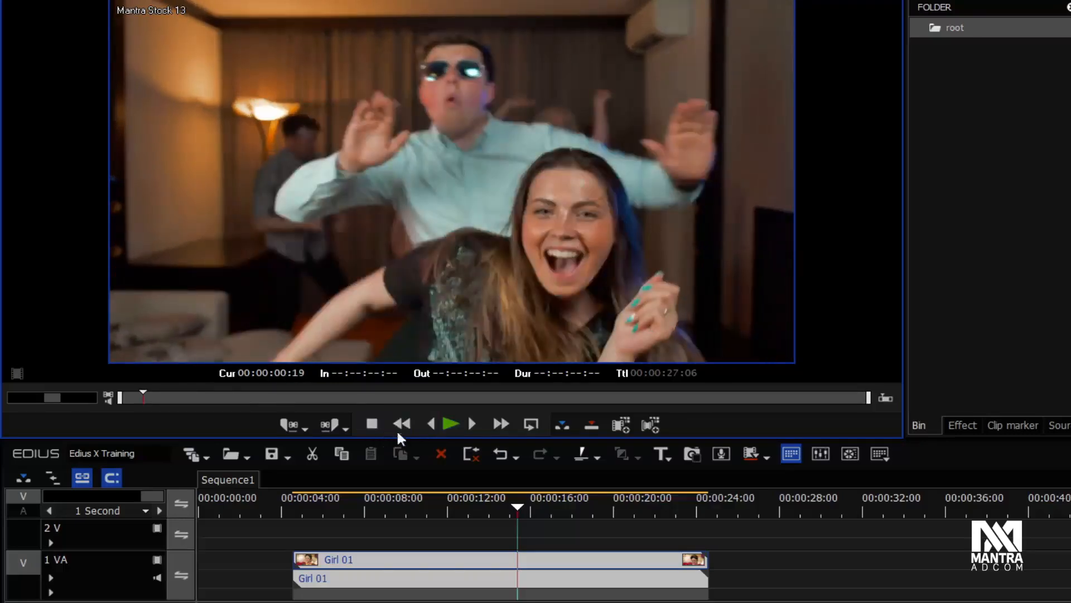
# - Step the clip forward frame by frame from 00:00:00:19 to 00:00:00:23
pyautogui.click(472, 425)
pyautogui.click(471, 426)
pyautogui.click(472, 426)
pyautogui.click(472, 425)
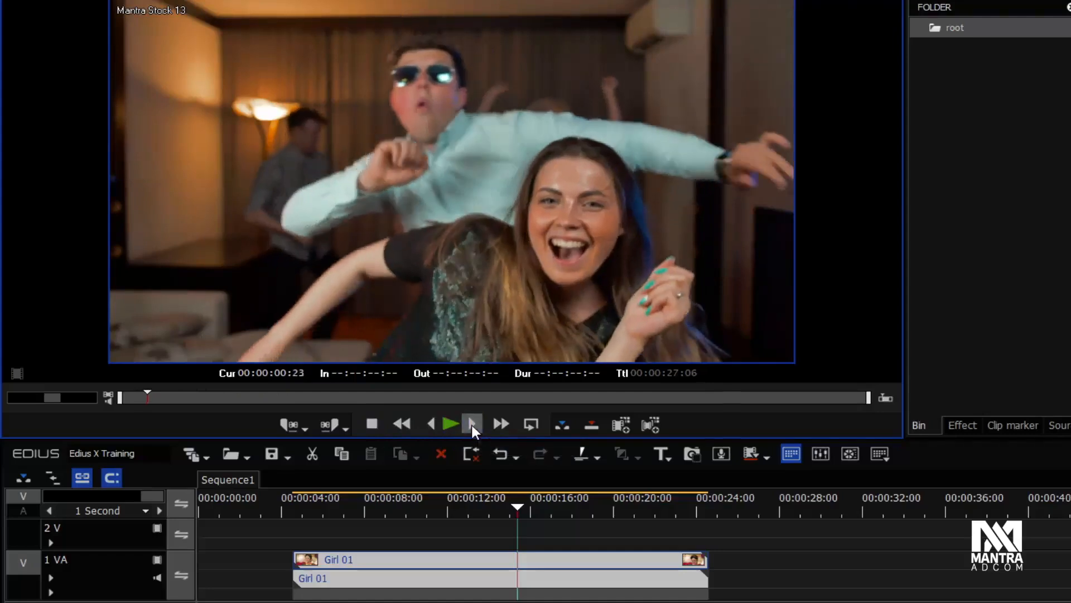
# - Fast-forward the clip, switch to normal playback and stop it at 00:00:14:01
pyautogui.click(502, 424)
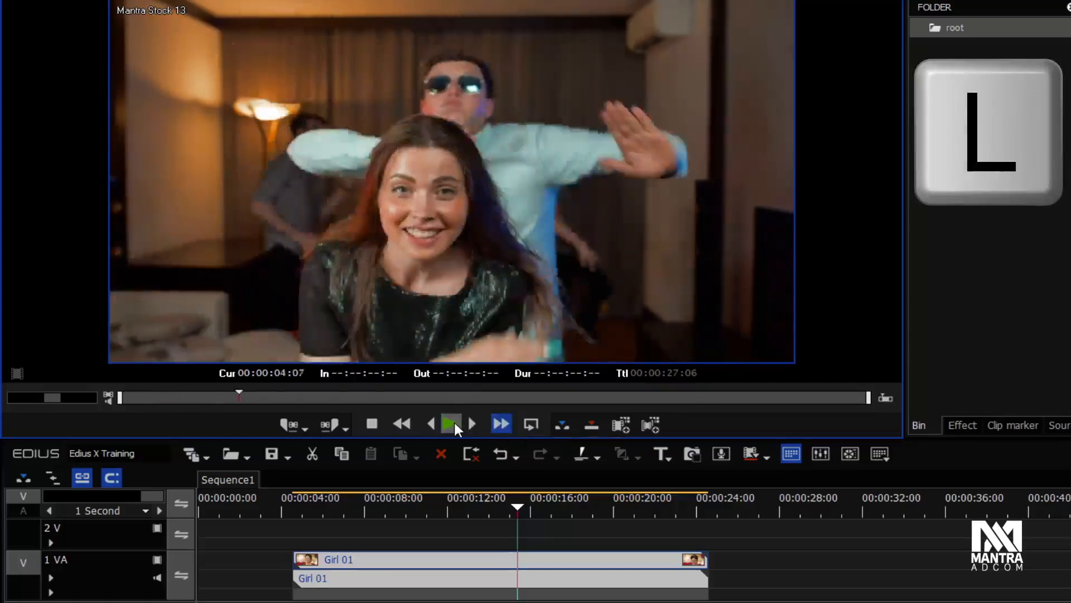
pyautogui.click(452, 424)
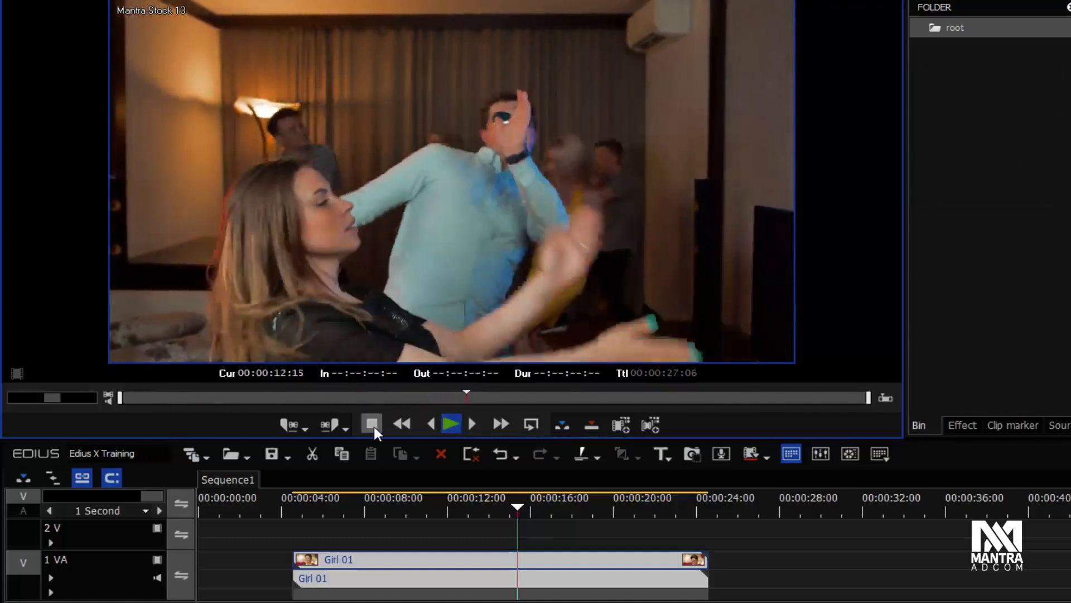
pyautogui.click(374, 425)
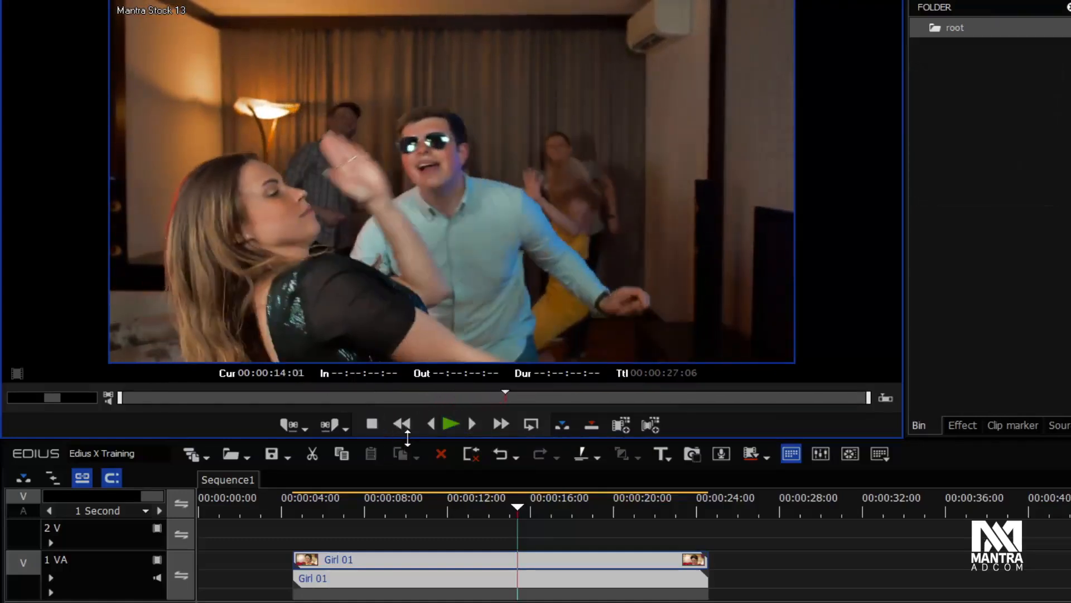
# - Rewind the clip from 00:00:14:01 to 00:00:11:04, then run it forward to 00:00:21:01
pyautogui.press('j')
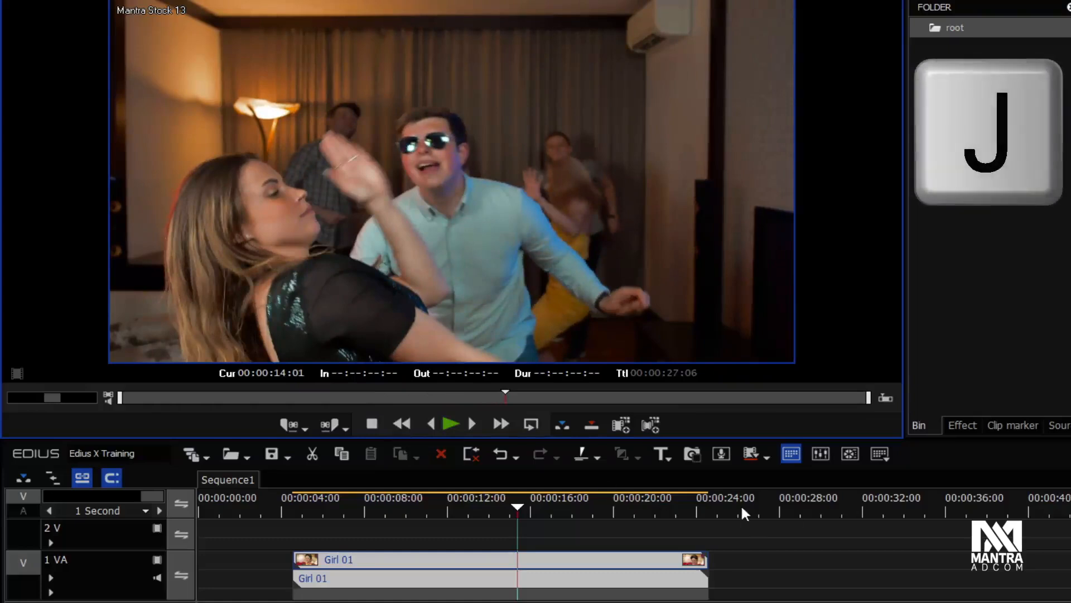
pyautogui.press('j')
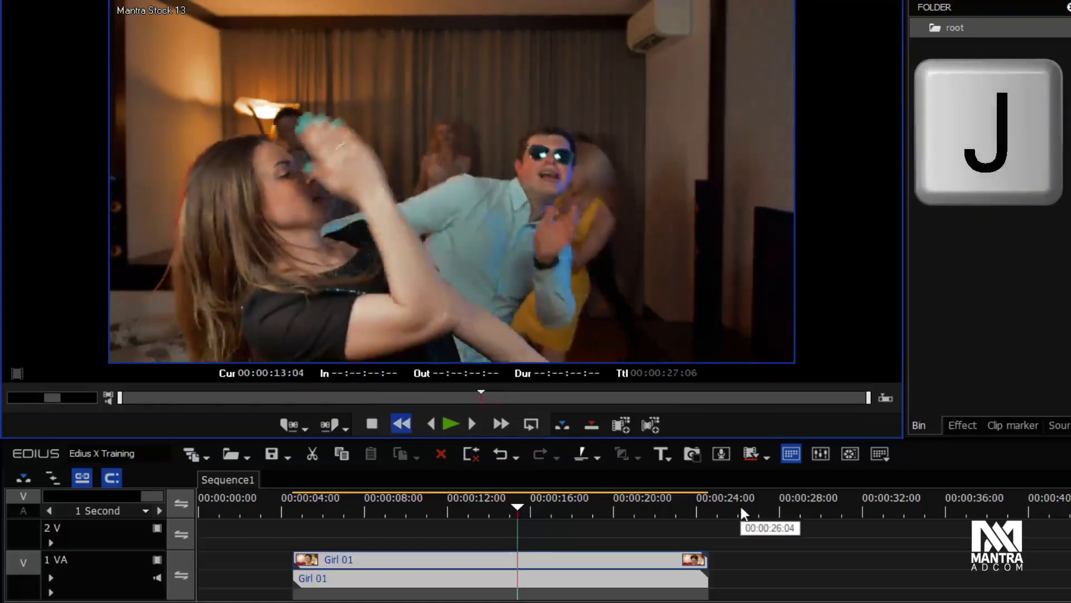
pyautogui.press('k')
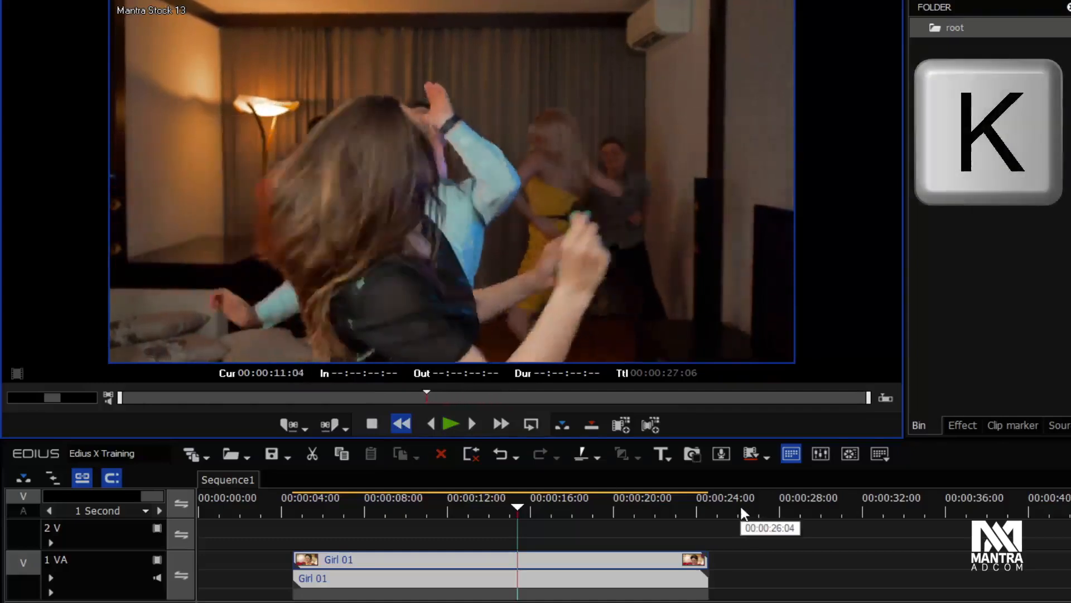
pyautogui.press('l')
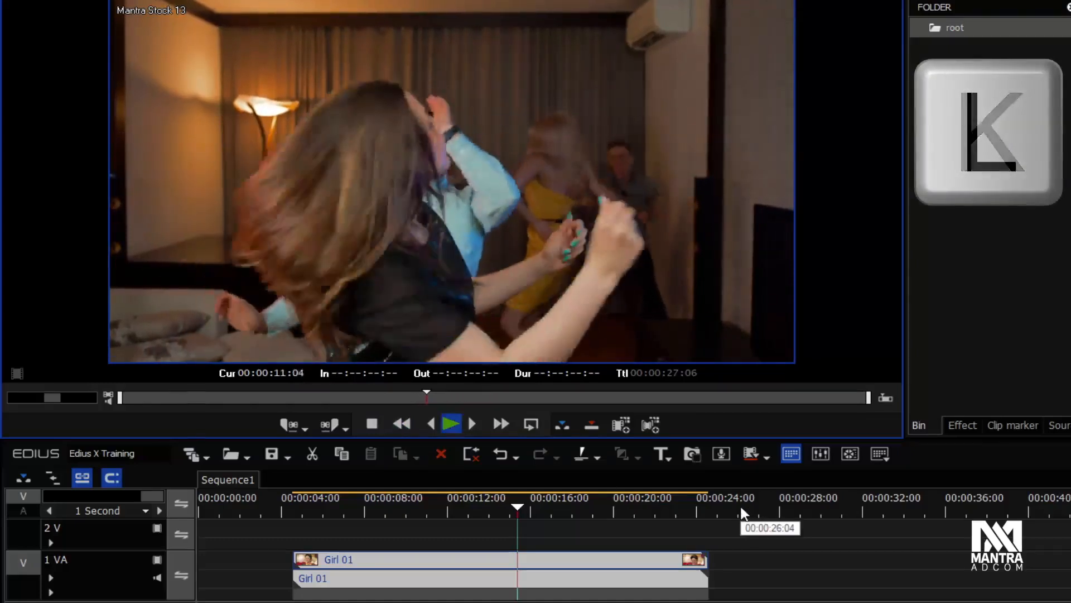
pyautogui.press('l')
pyautogui.press('l')
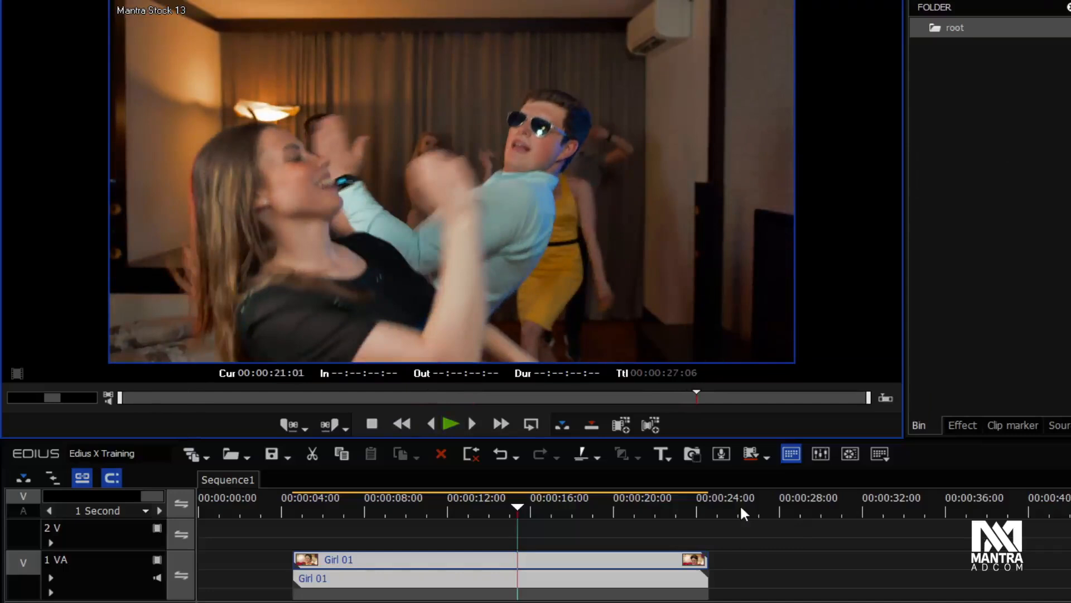
# - Rewind the clip to 00:00:17:14 and fast-forward it to 00:00:22:19, stopping playback there
pyautogui.press('j')
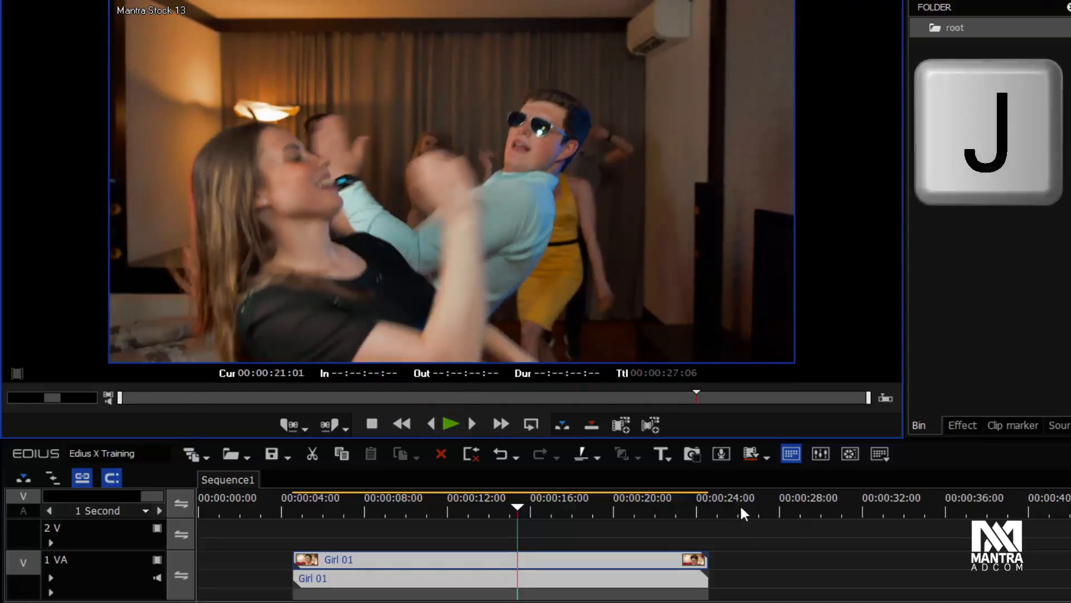
pyautogui.press('k')
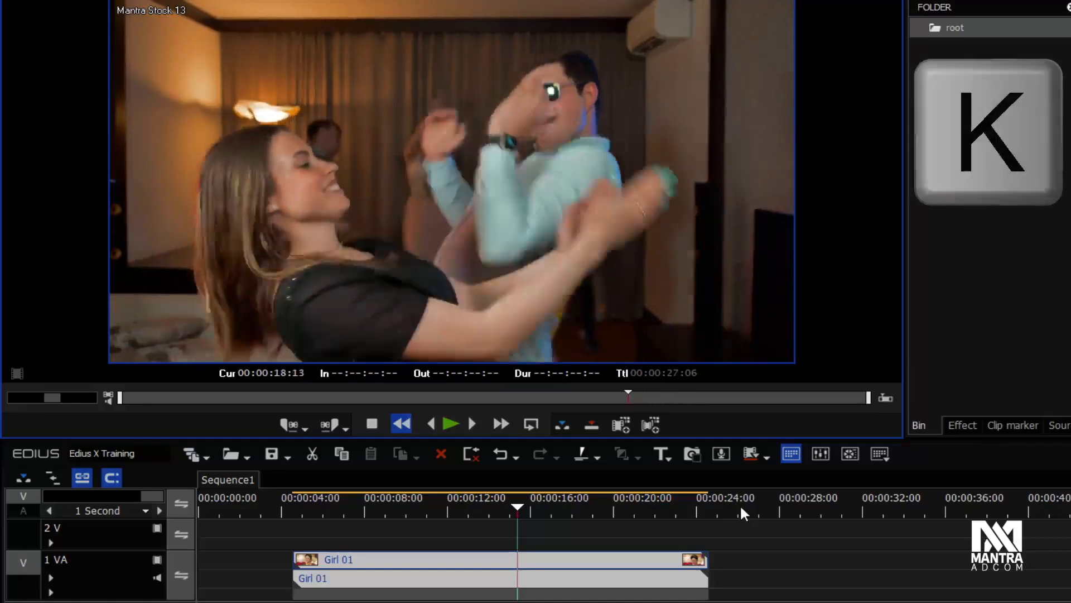
pyautogui.press('l')
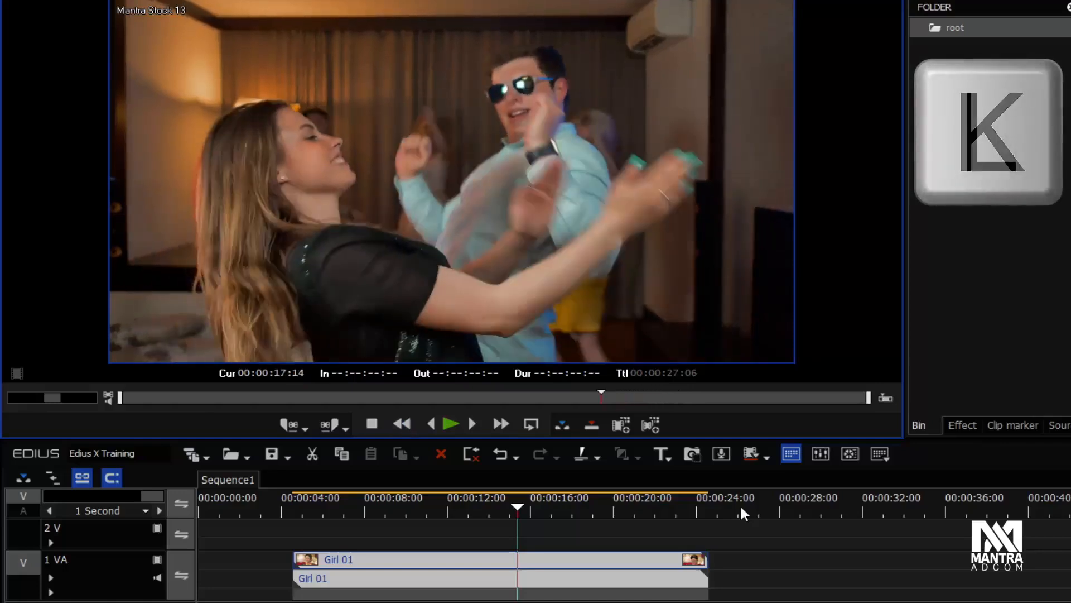
pyautogui.press('l')
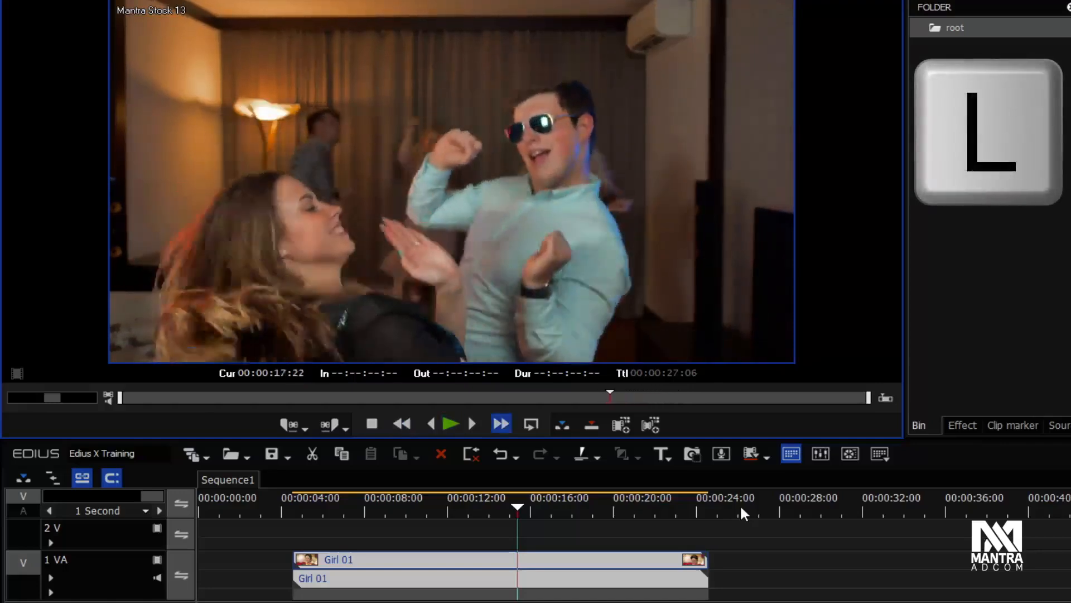
pyautogui.press('space')
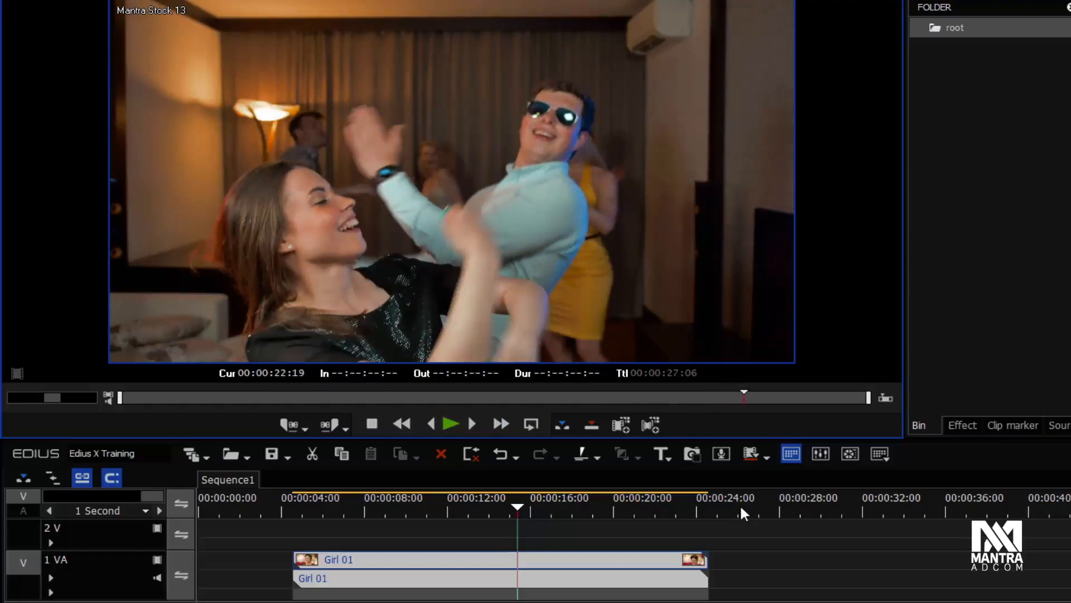
# - Review the clip in reverse from 00:00:22:19, then play it forward and stop at 00:00:20:19
pyautogui.press('j')
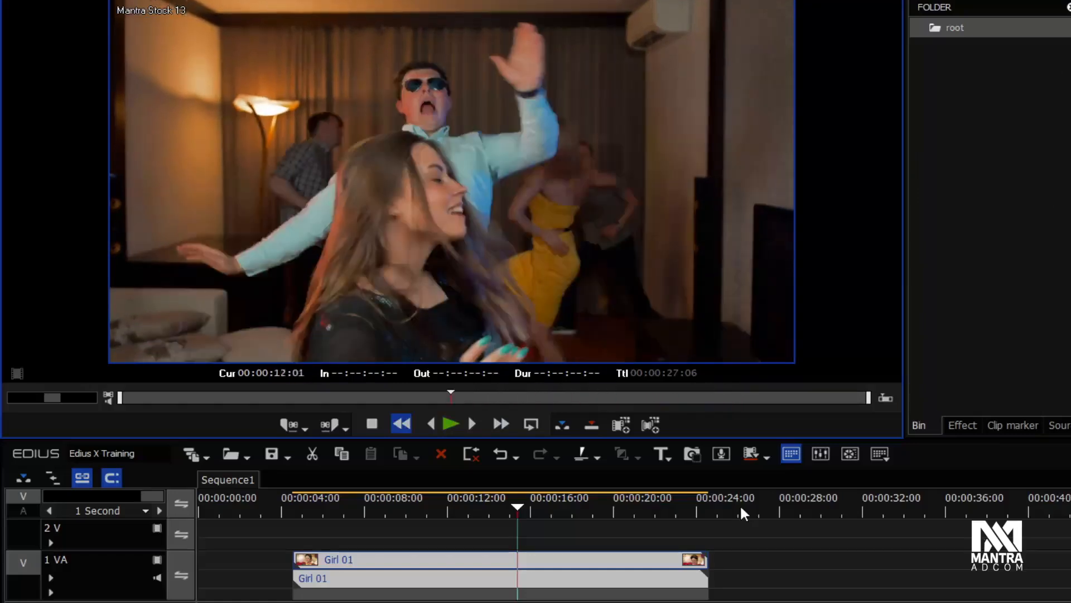
pyautogui.press('l')
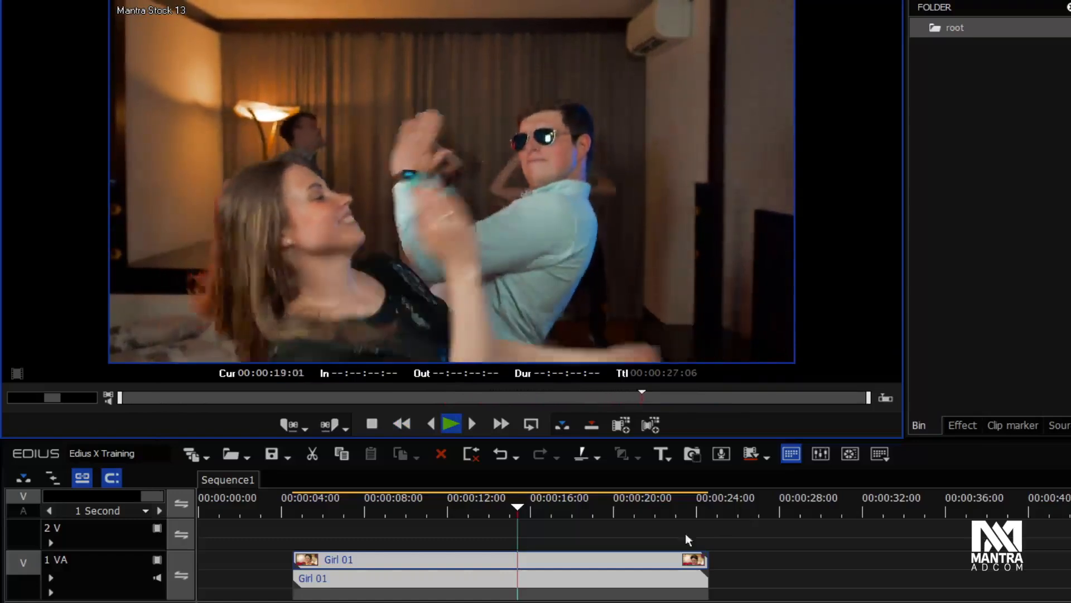
pyautogui.press('space')
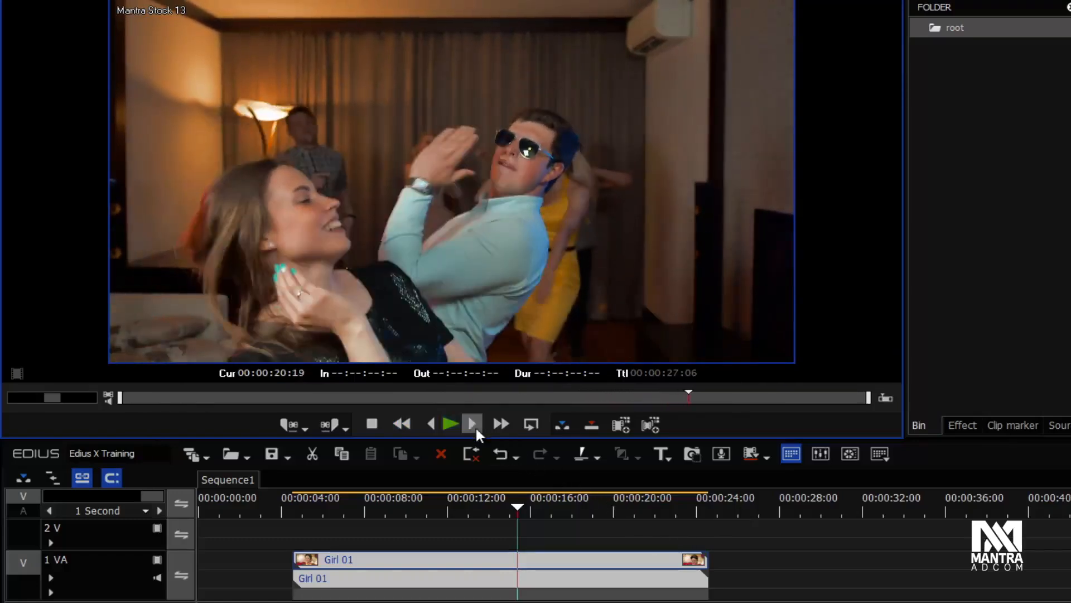
# - Advance the clip three single frames to 00:00:20:22
pyautogui.click(473, 424)
pyautogui.click(474, 424)
pyautogui.click(471, 424)
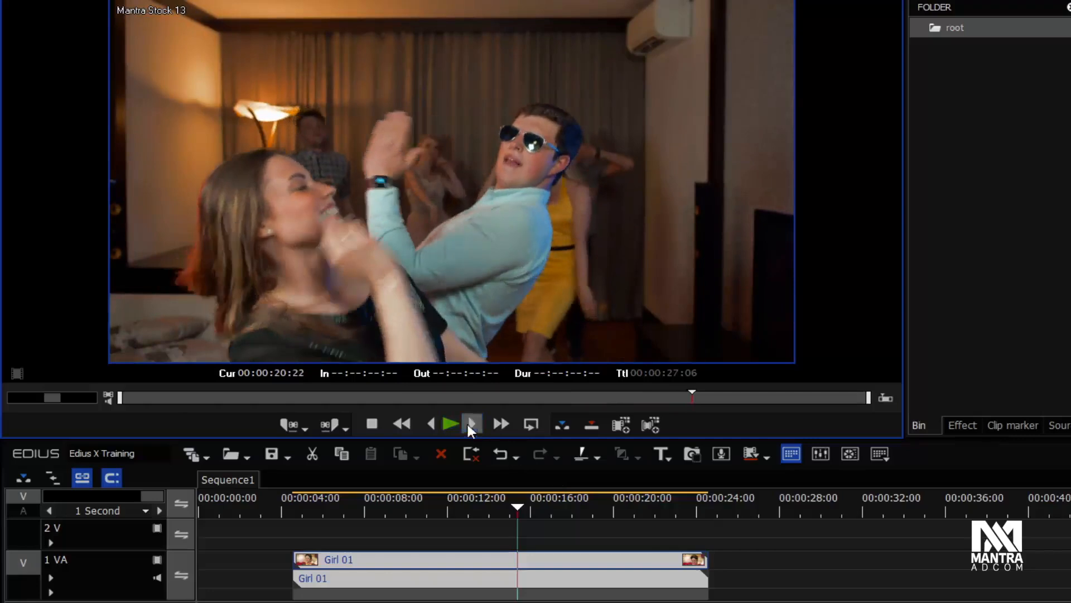
# - Step the clip back frame by frame to 00:00:20:19
pyautogui.click(433, 423)
pyautogui.click(433, 424)
pyautogui.click(433, 423)
pyautogui.click(433, 424)
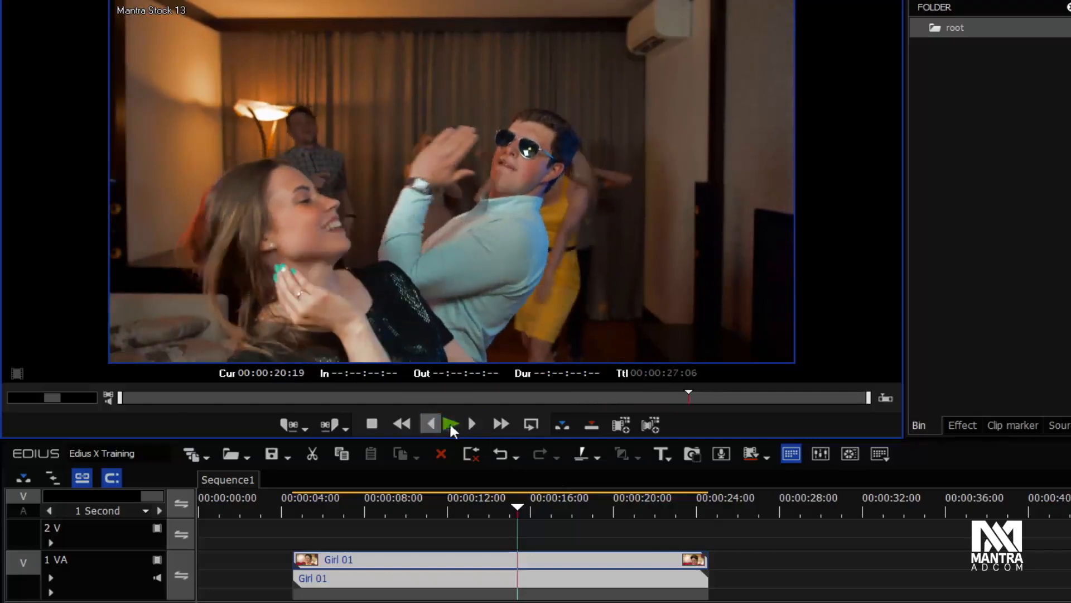
# - Play the clip through to its end, and replay its last moments from 00:00:26:19
pyautogui.click(456, 424)
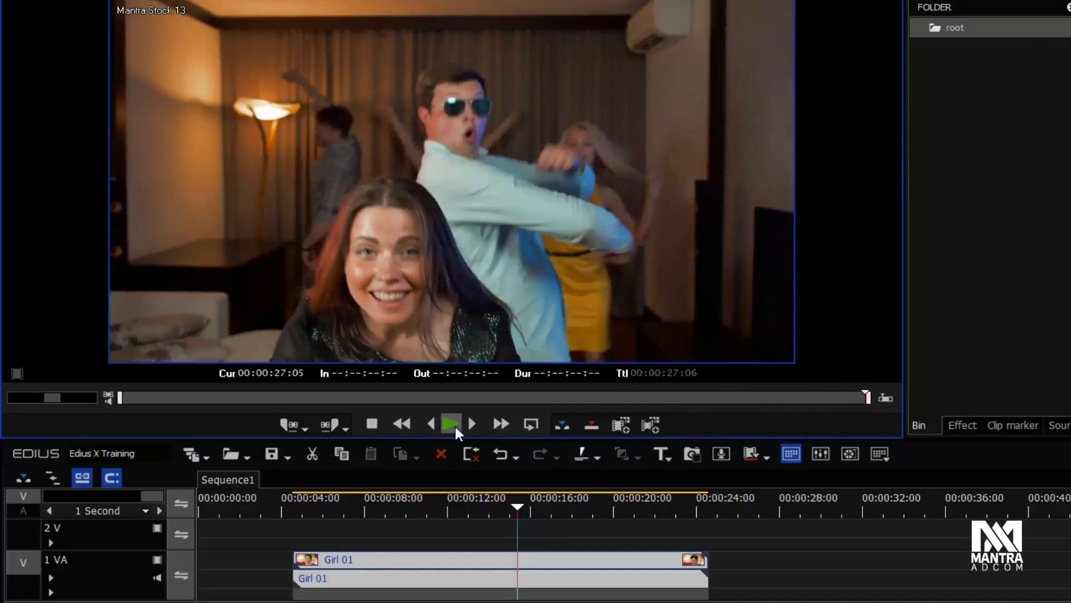
pyautogui.click(853, 397)
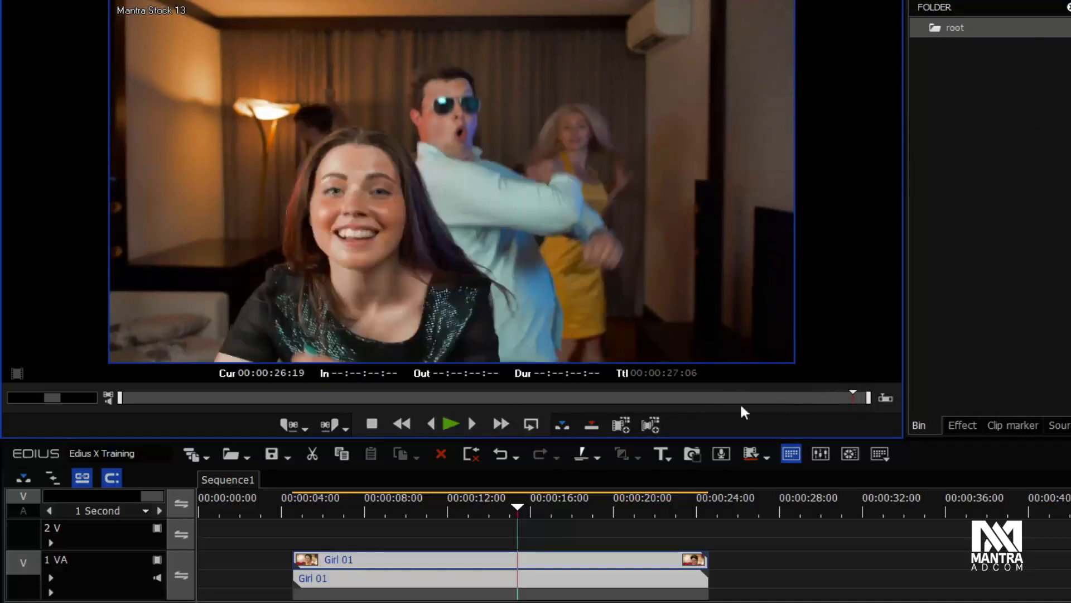
pyautogui.click(453, 426)
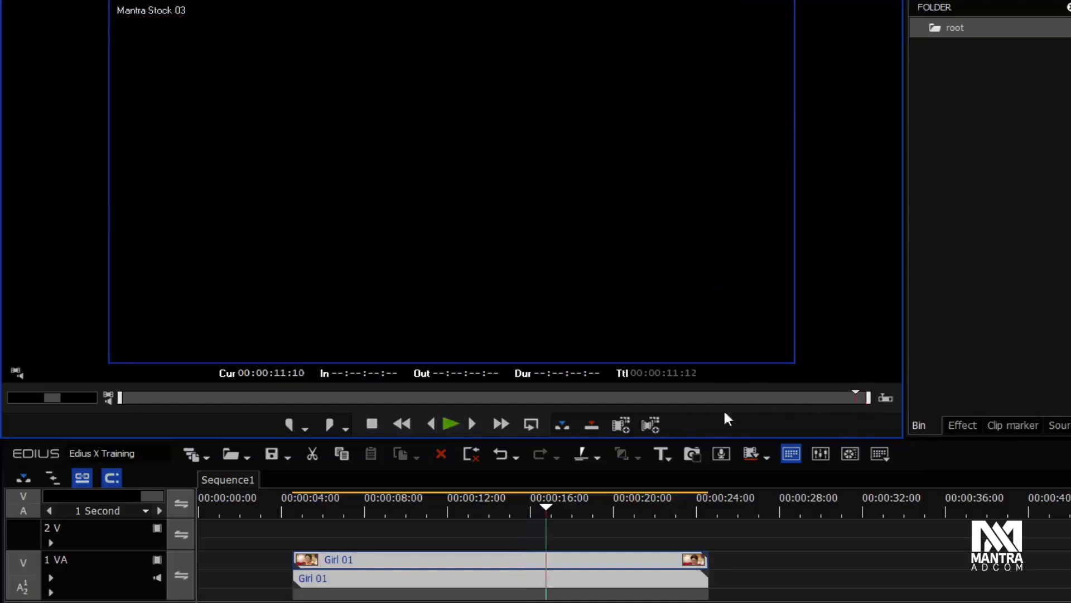
# - Seek near the end of Mantra Stock 03 and load Mantra Stock 04 from the bin into the player
pyautogui.click(736, 397)
pyautogui.click(850, 407)
pyautogui.doubleClick(1067, 212)
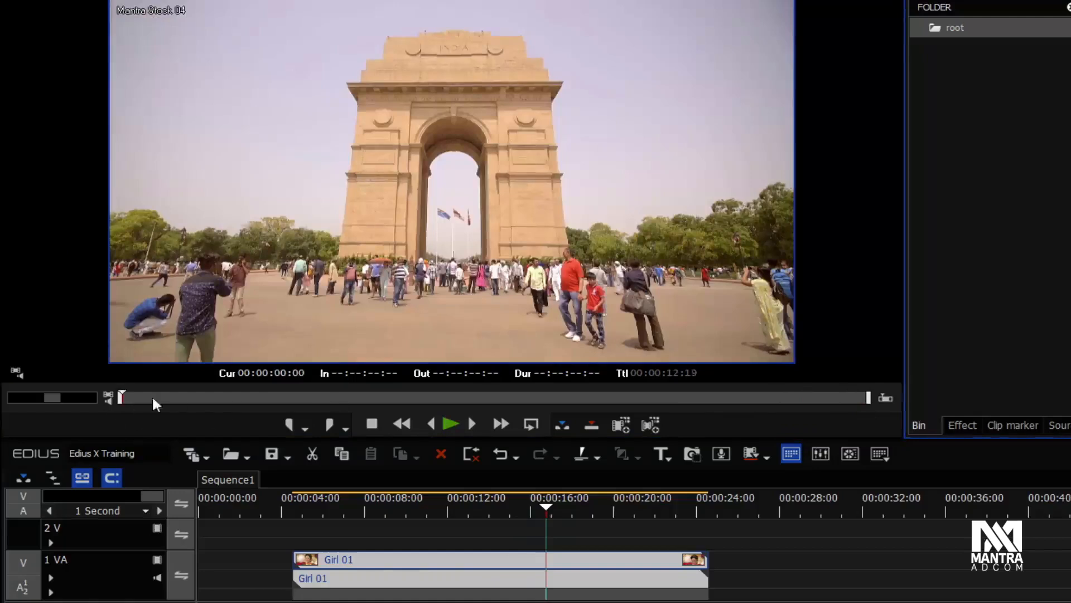
# - Play Mantra Stock 04 from 00:00:11:14 to its end, and restart playback from the beginning
pyautogui.press('space')
pyautogui.click(838, 400)
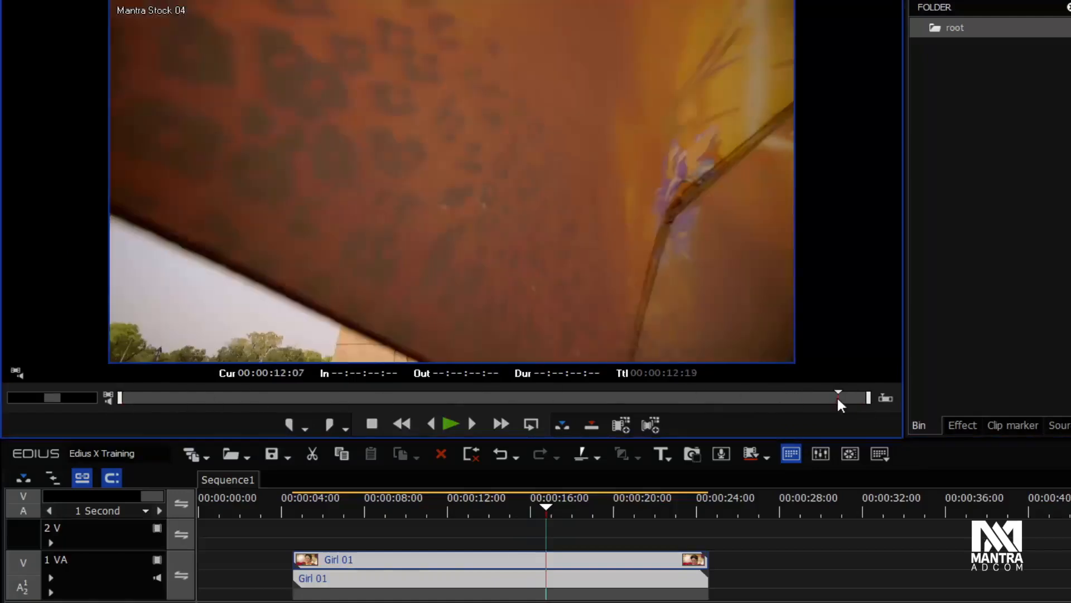
pyautogui.click(797, 402)
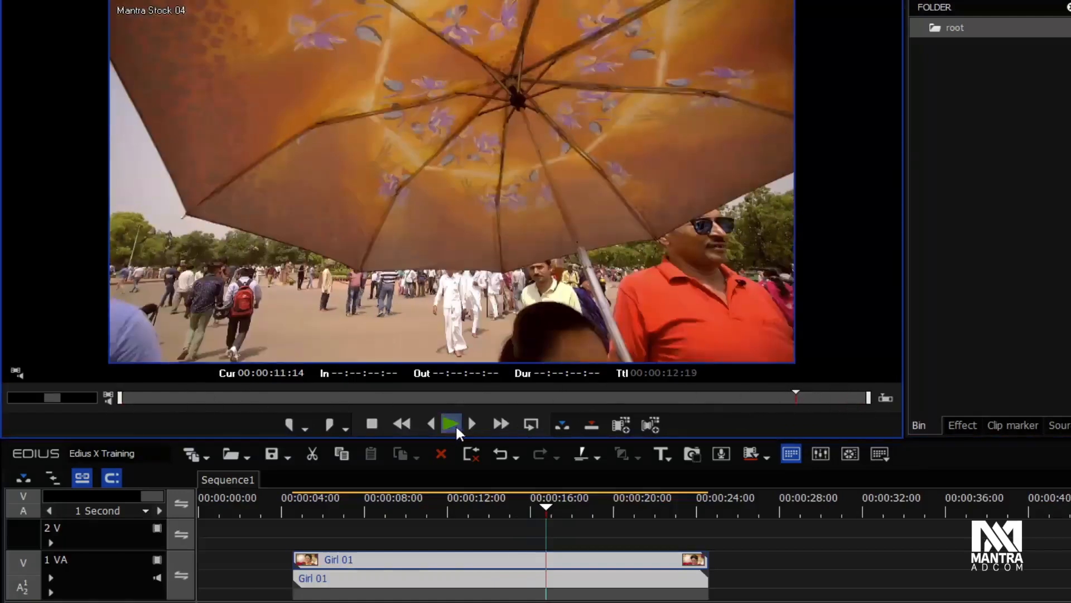
pyautogui.click(452, 425)
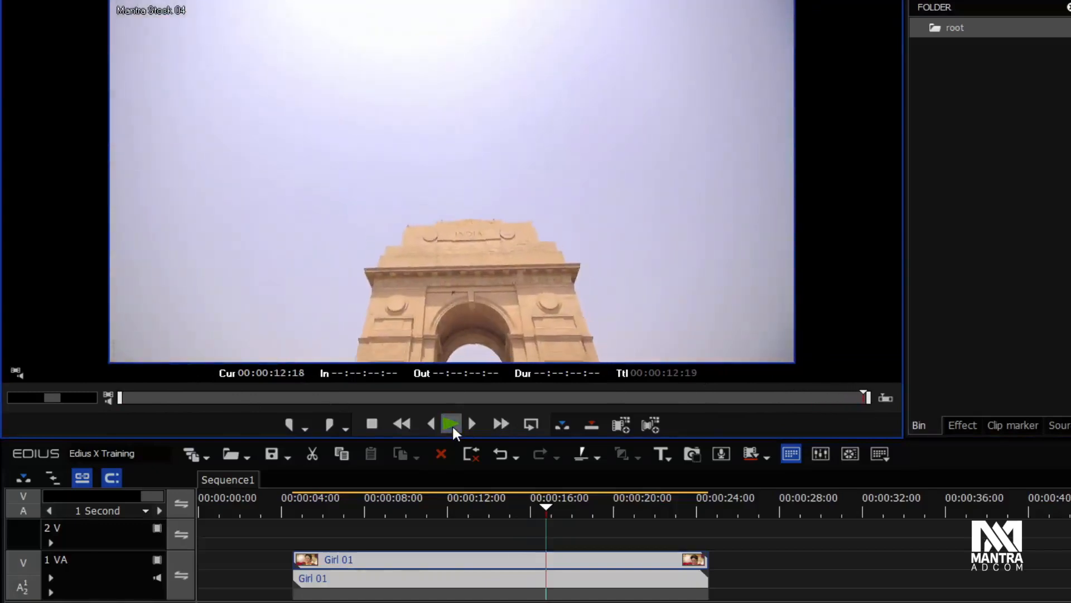
pyautogui.click(451, 424)
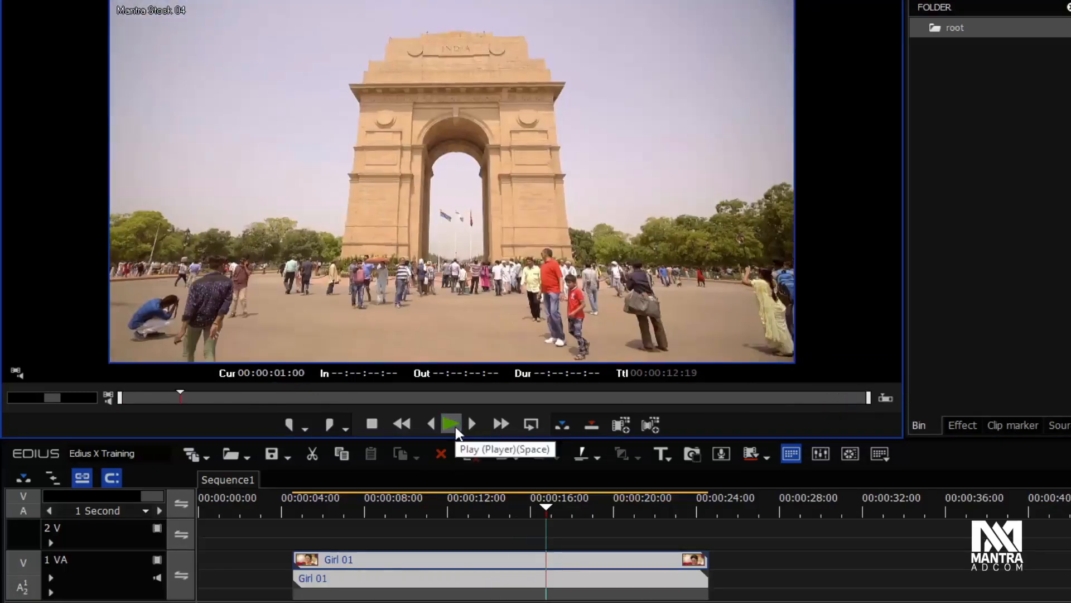
# - Enable loop playback, play past the clip's end from 00:00:12:04, and switch looping off
pyautogui.click(530, 424)
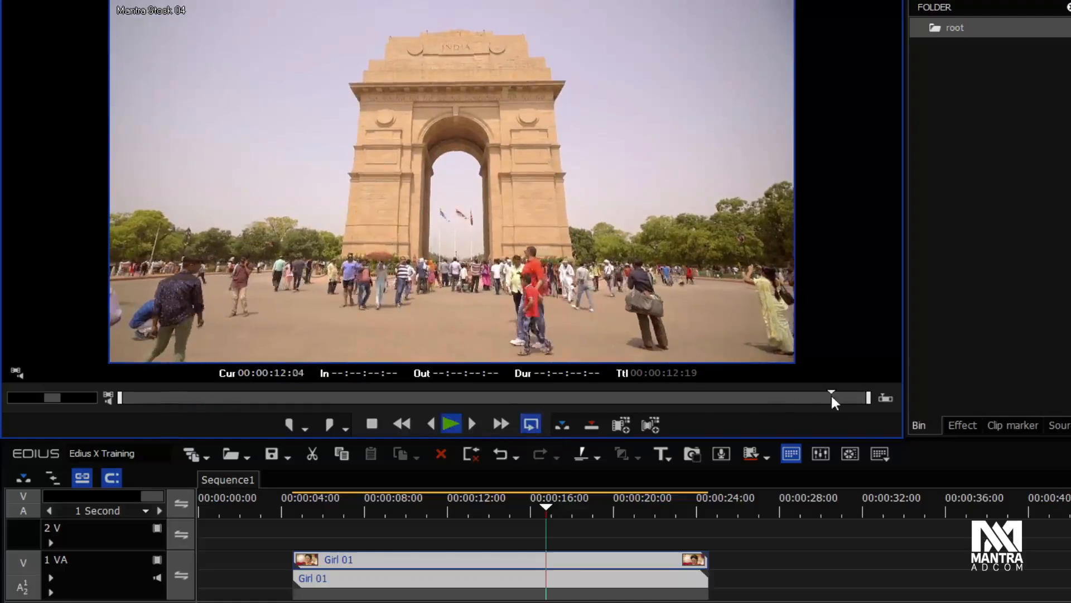
pyautogui.click(832, 398)
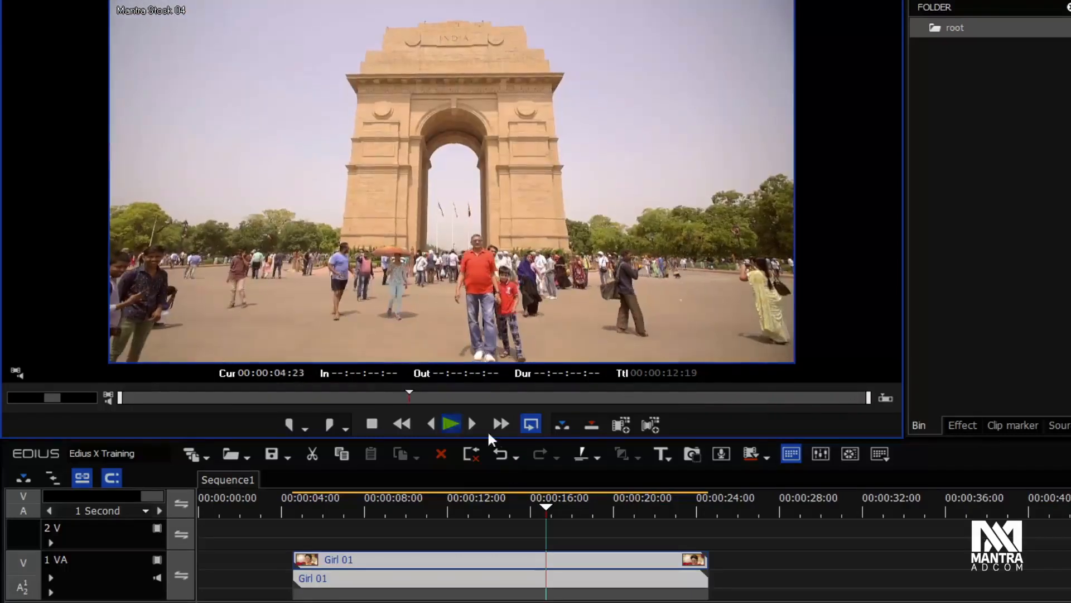
pyautogui.click(531, 424)
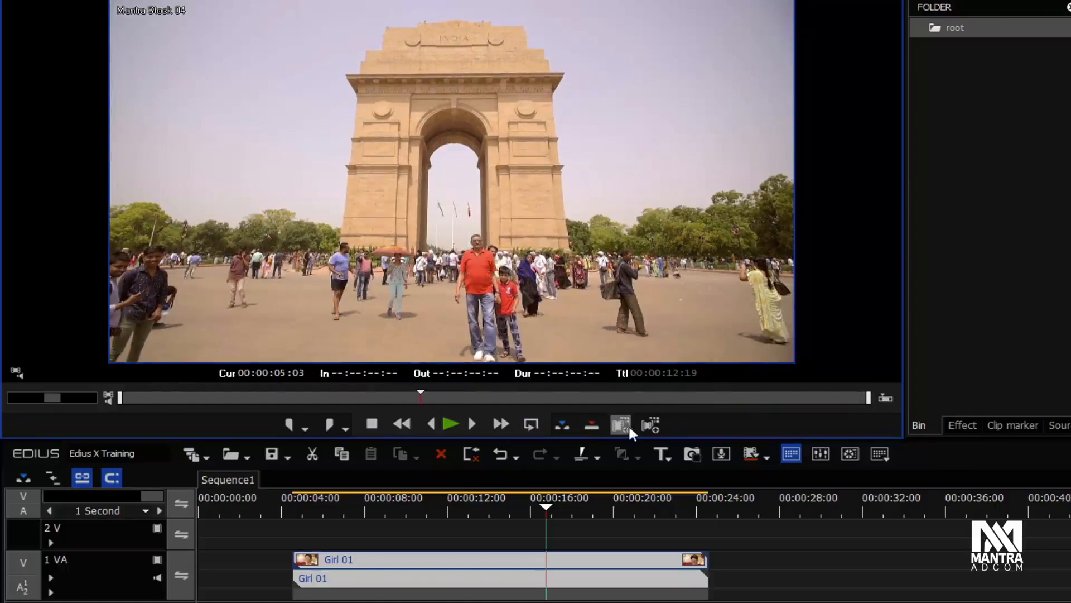
# - Mark Mantra Stock 04 from 00:00:03:05 to 00:00:05:01 and insert it on track 1 VA at timeline position 00:00:27:16
pyautogui.click(771, 503)
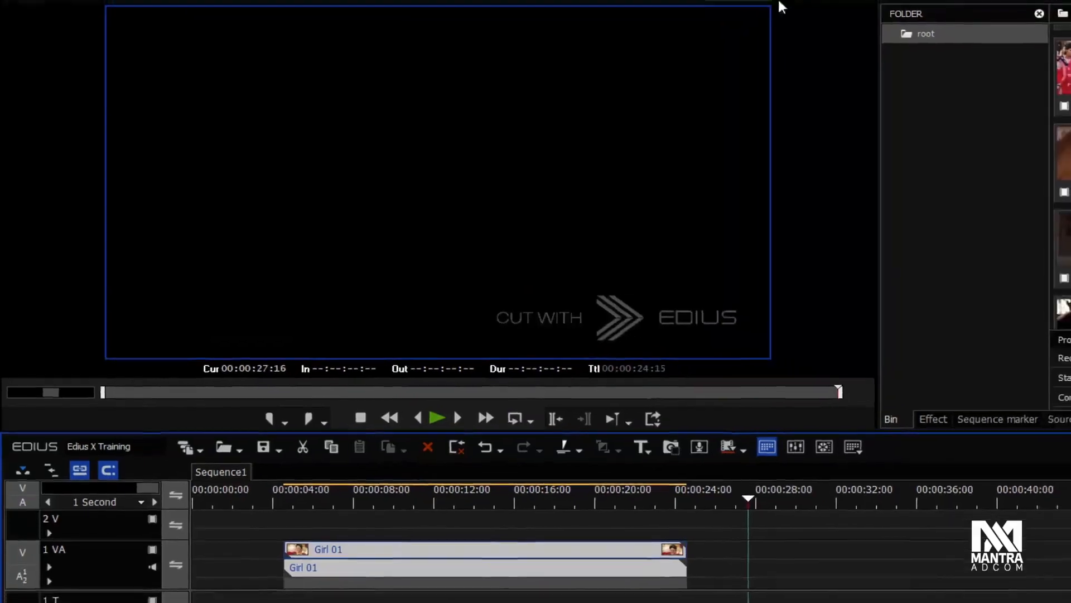
pyautogui.click(767, 2)
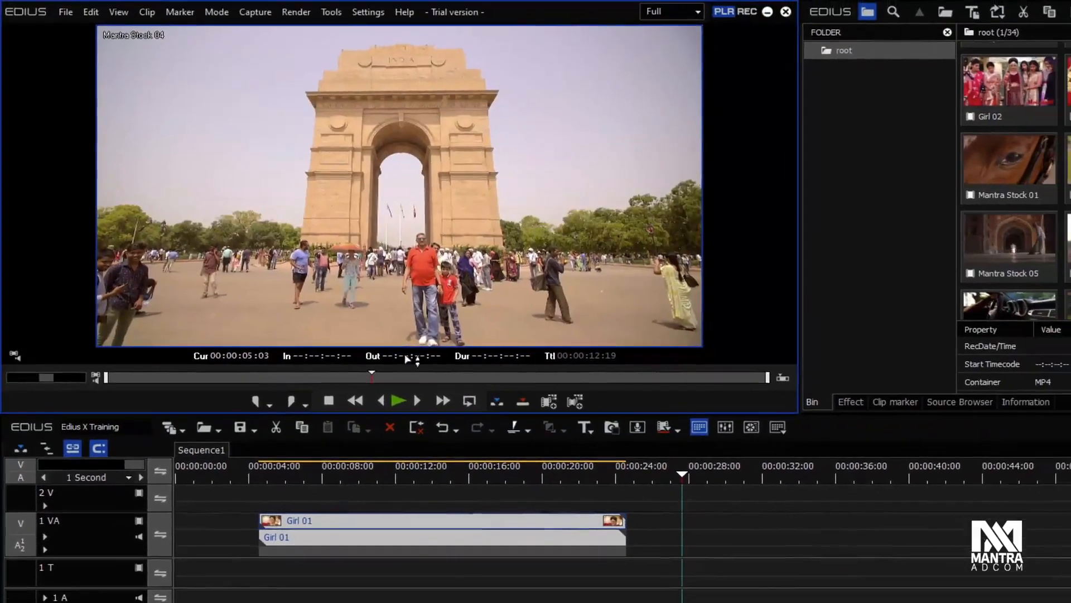
pyautogui.moveTo(327, 378); pyautogui.dragTo(368, 376)
pyautogui.press('i')
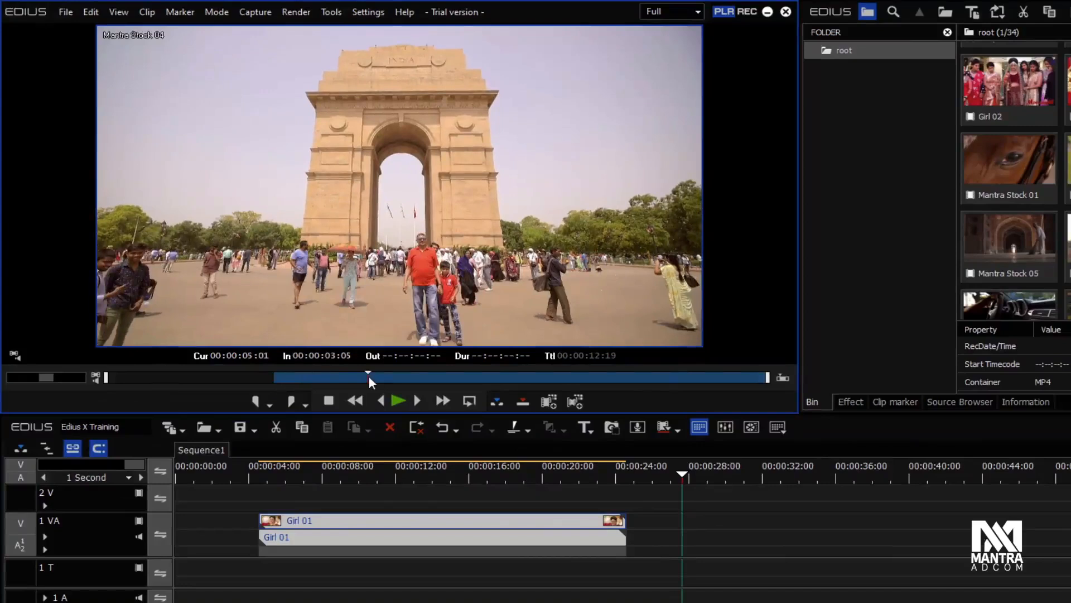
pyautogui.press('o')
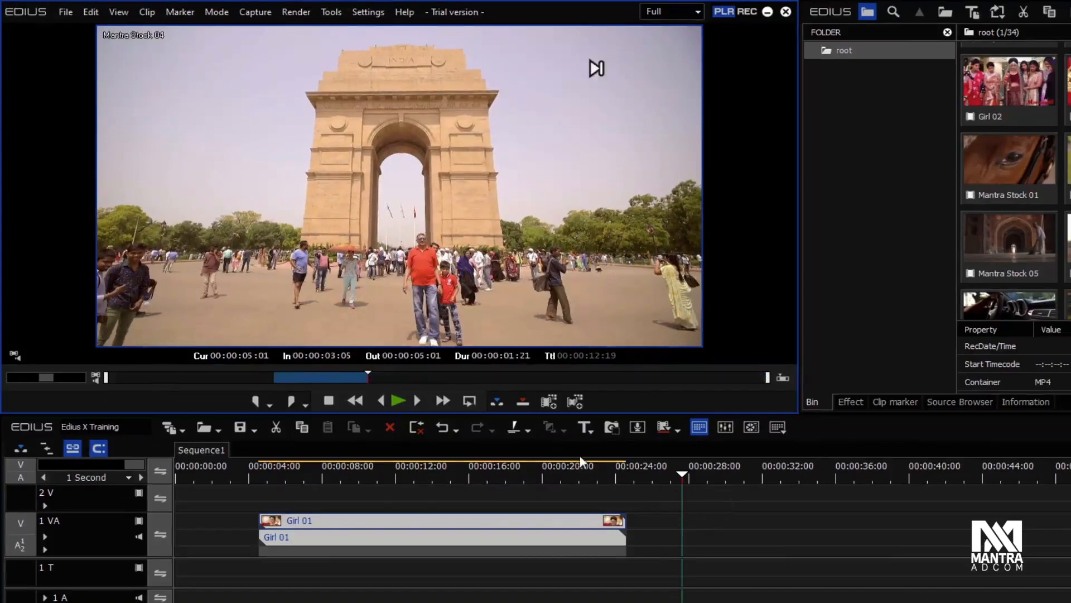
pyautogui.click(498, 400)
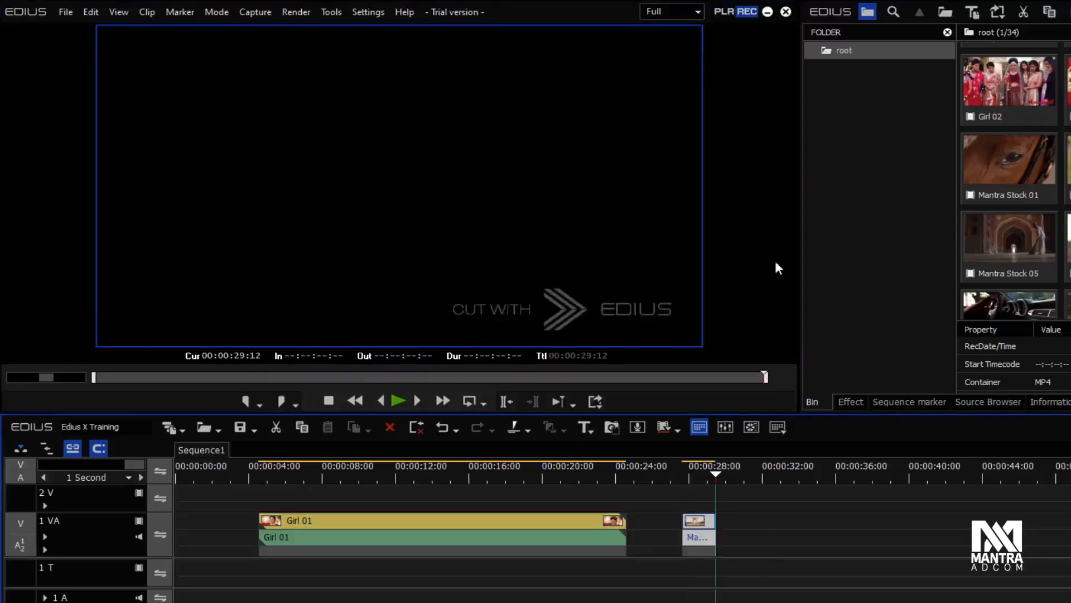
# - Alternate between the player and recorder views, and set the preview to Dual Mode to show both side by side
pyautogui.click(727, 10)
pyautogui.click(747, 12)
pyautogui.click(727, 10)
pyautogui.click(746, 12)
pyautogui.click(724, 11)
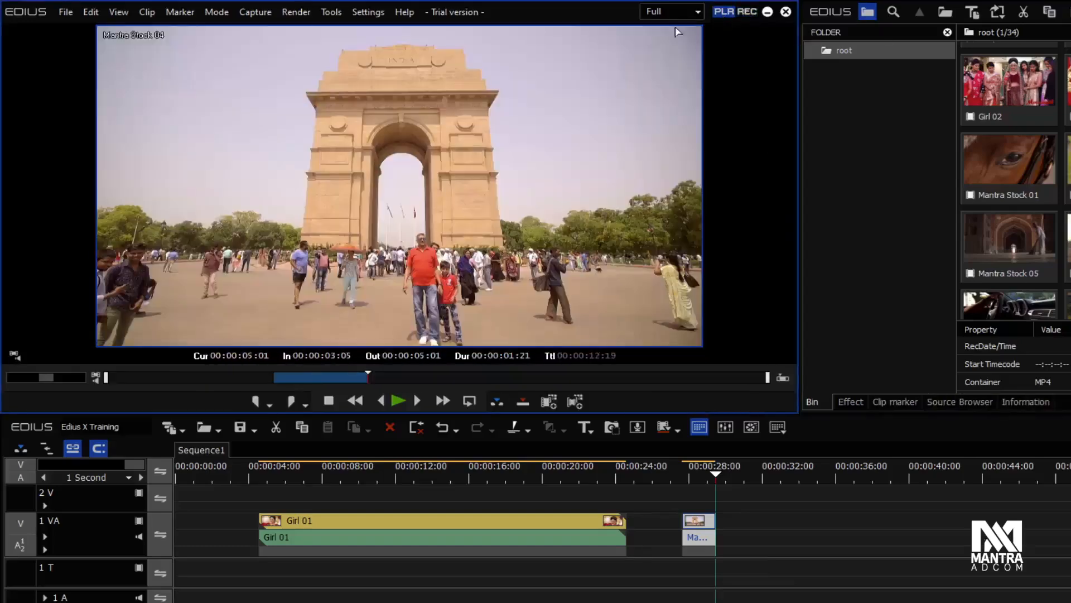
pyautogui.click(118, 12)
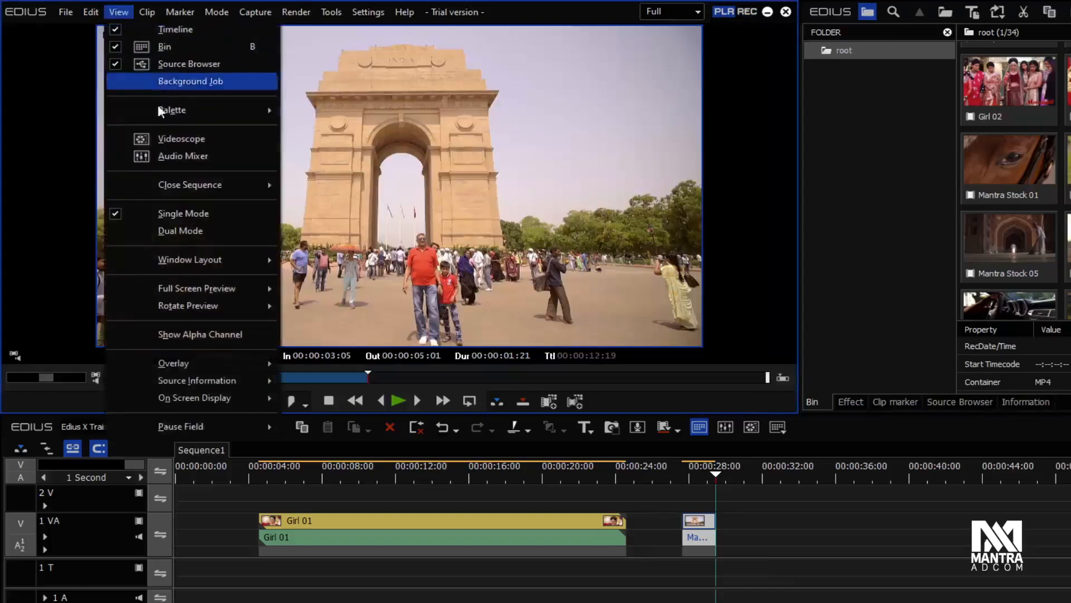
pyautogui.click(217, 231)
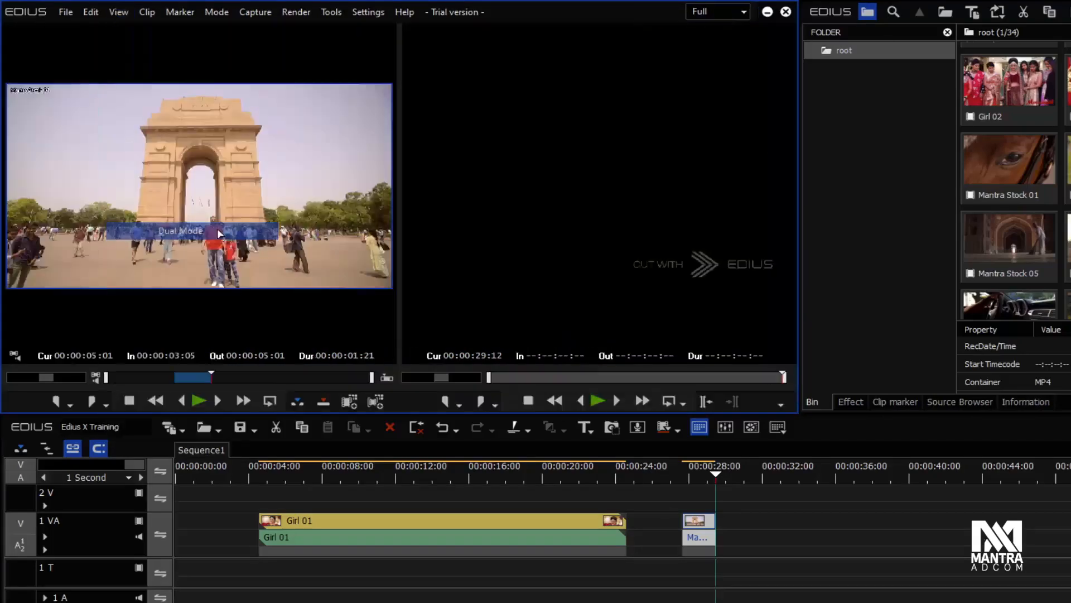
# - Mark Mantra Stock 04 from 00:00:08:01 to 00:00:09:24, overwrite it onto track 1 VA at 00:00:29:12, and scrub the added clip
pyautogui.moveTo(242, 377); pyautogui.dragTo(272, 375)
pyautogui.press('i')
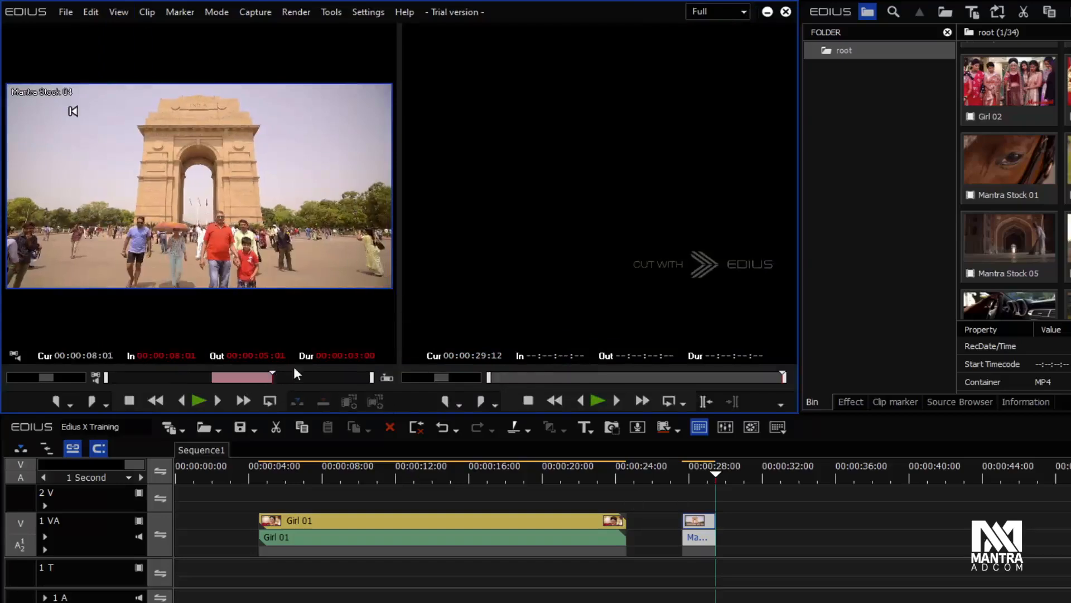
pyautogui.click(313, 374)
pyautogui.press('o')
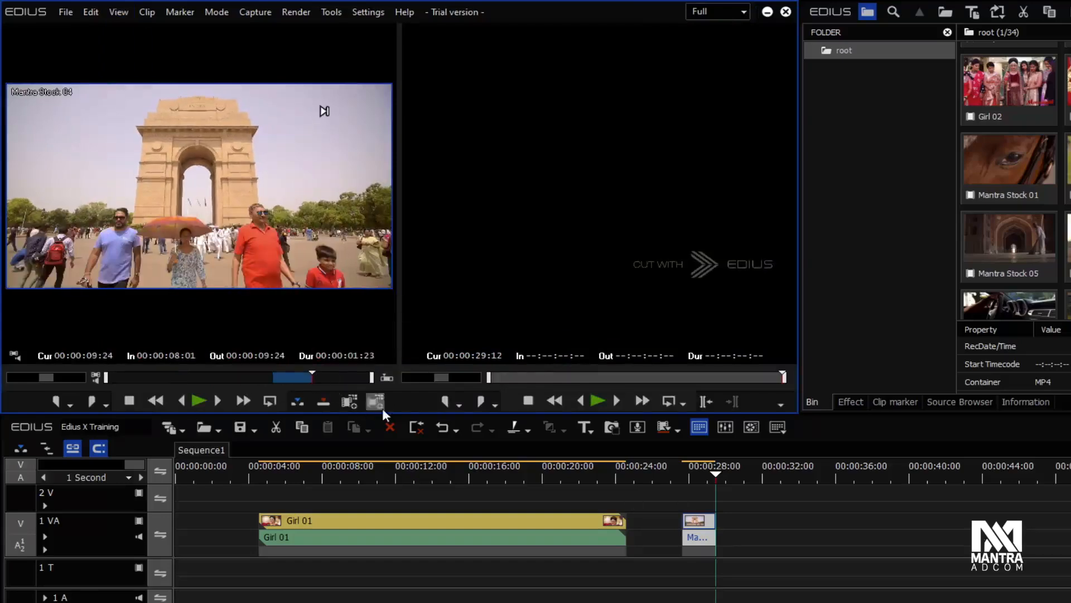
pyautogui.click(324, 401)
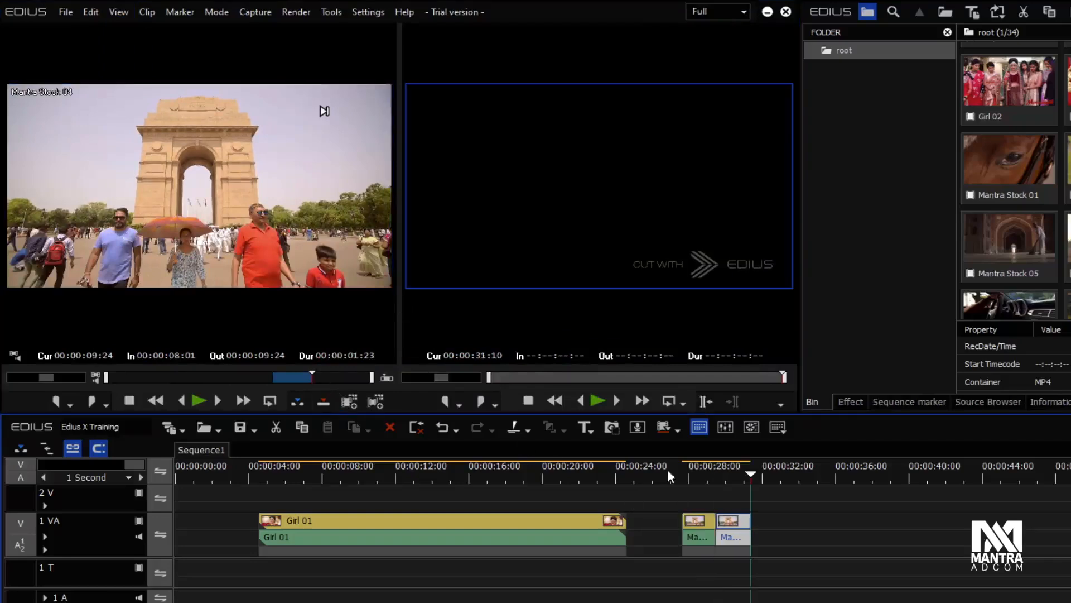
pyautogui.moveTo(709, 469); pyautogui.dragTo(736, 470)
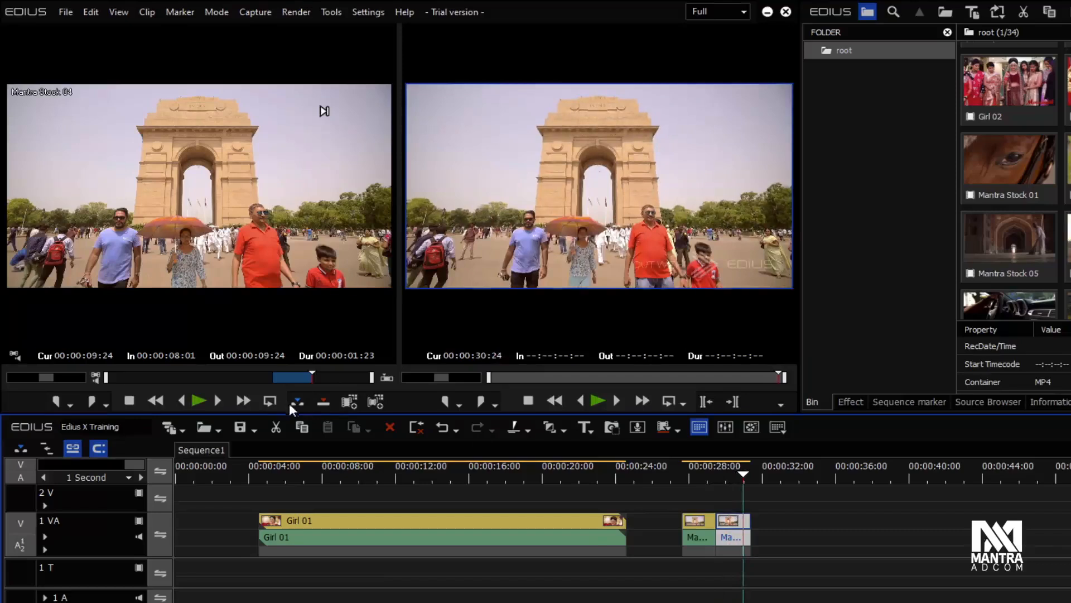
# - Overwrite the marked Mantra Stock 04 range twice in a row onto track 1 VA starting at 00:00:34:16
pyautogui.moveTo(788, 471); pyautogui.dragTo(820, 481)
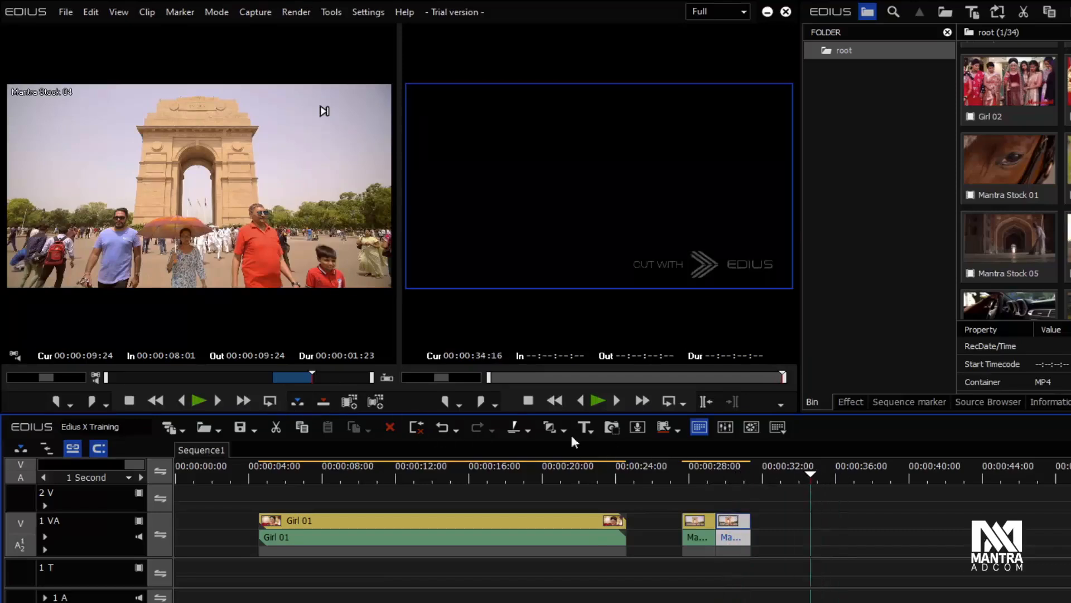
pyautogui.click(323, 402)
pyautogui.click(323, 402)
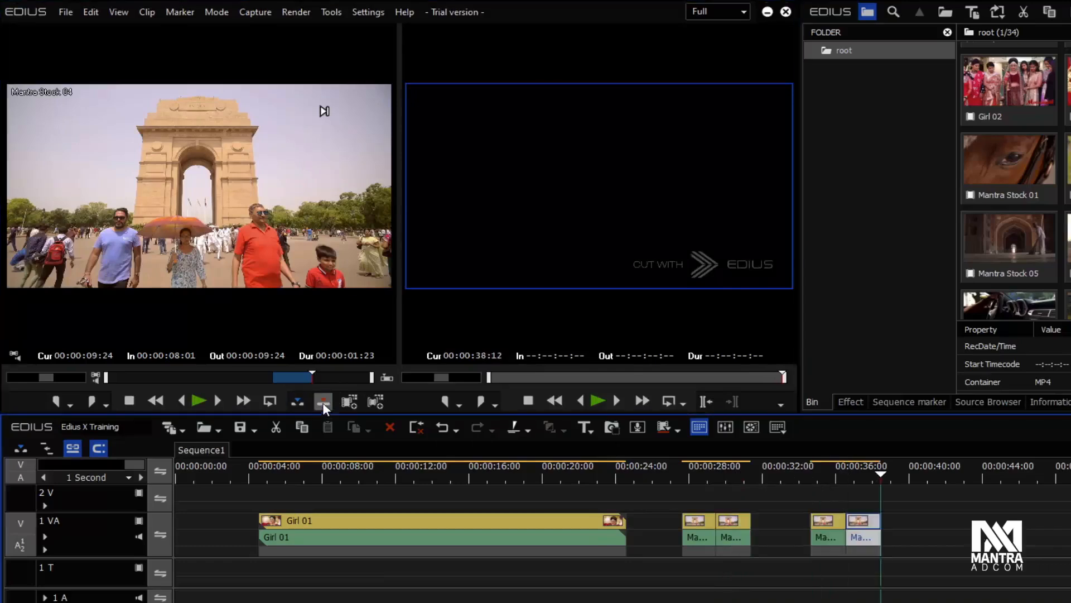
pyautogui.click(115, 373)
pyautogui.rightClick(128, 377)
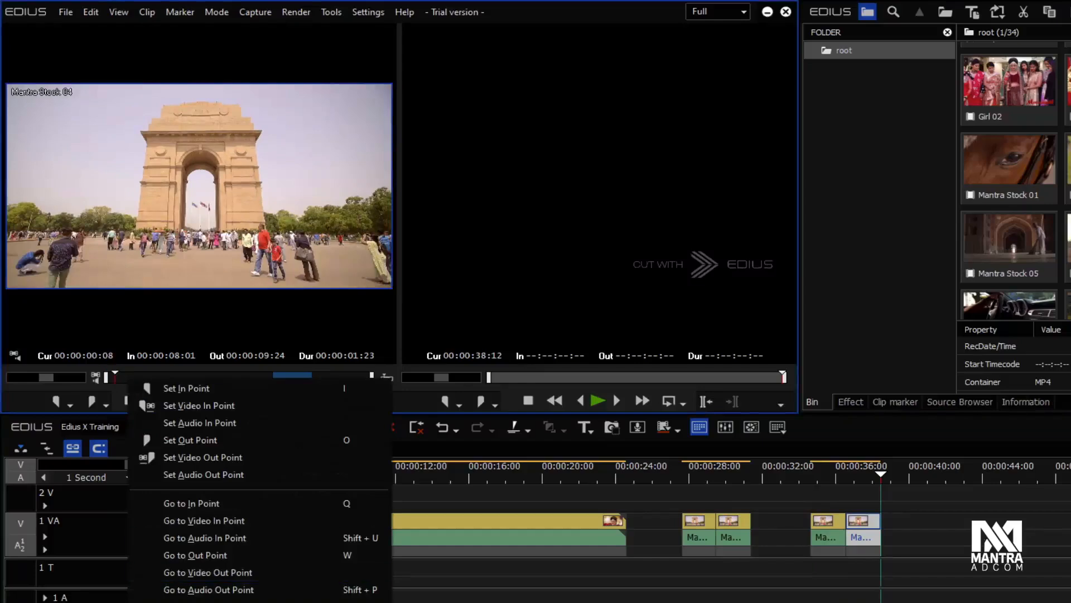
pyautogui.click(396, 501)
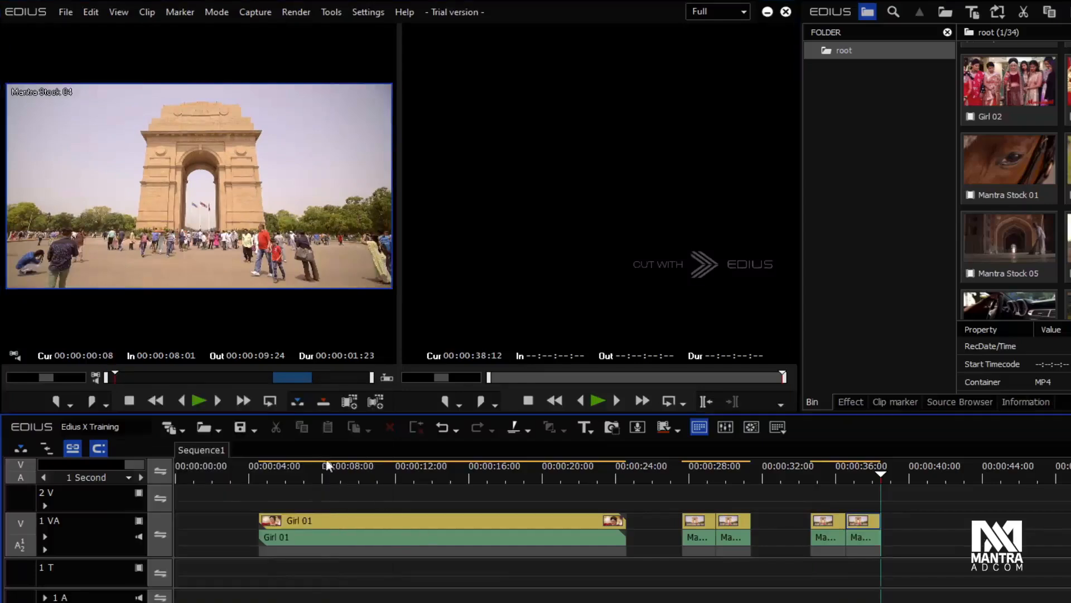
# - Load Mantra Stock 06 into the player and place the timeline cursor in the gap at 00:00:32:16
pyautogui.doubleClick(1069, 248)
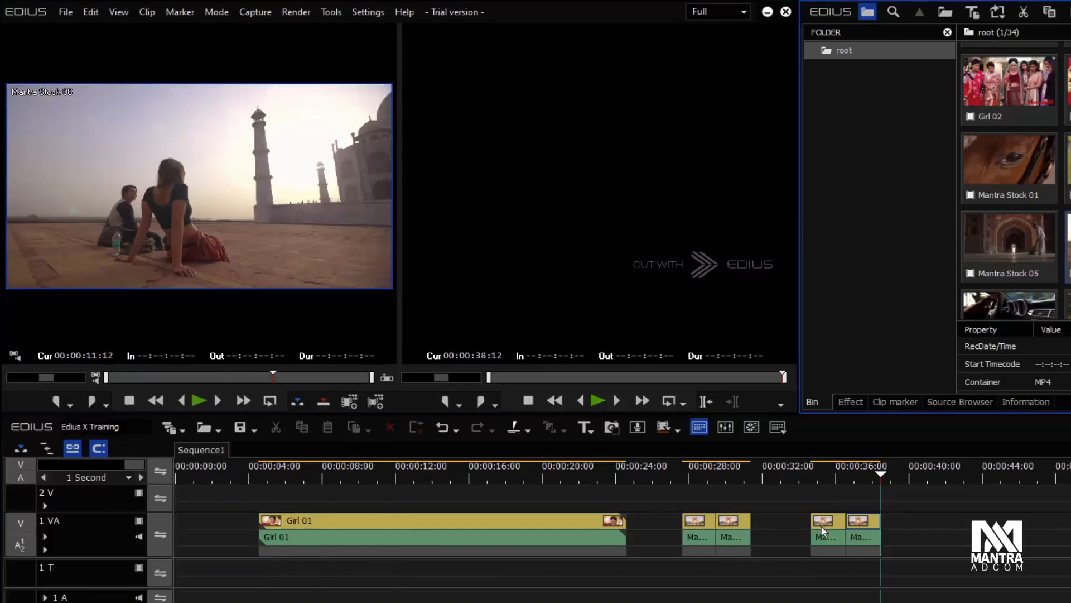
pyautogui.click(768, 473)
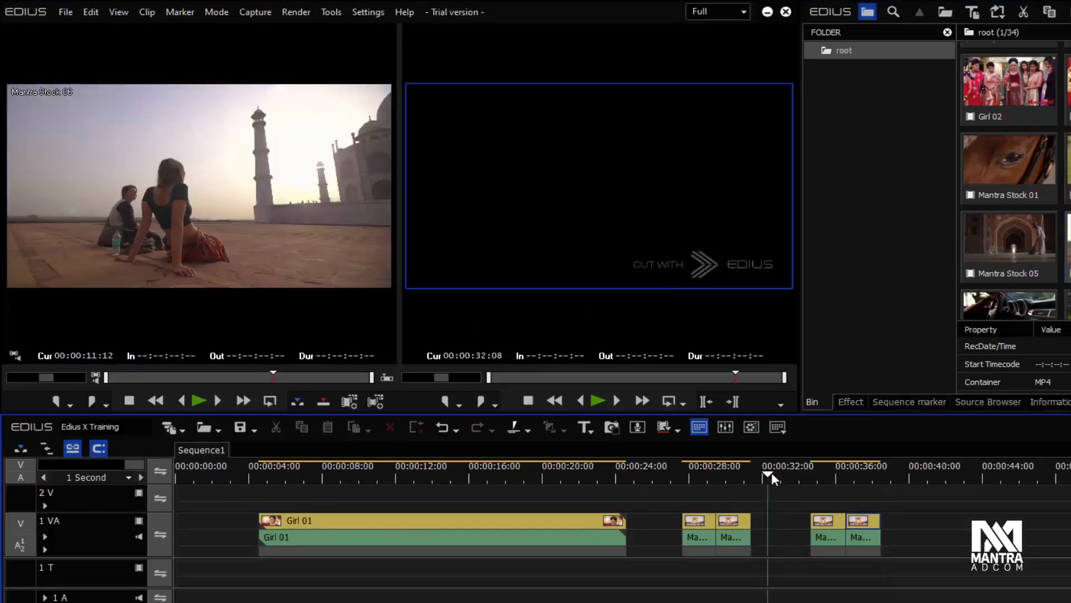
pyautogui.moveTo(773, 475); pyautogui.dragTo(778, 473)
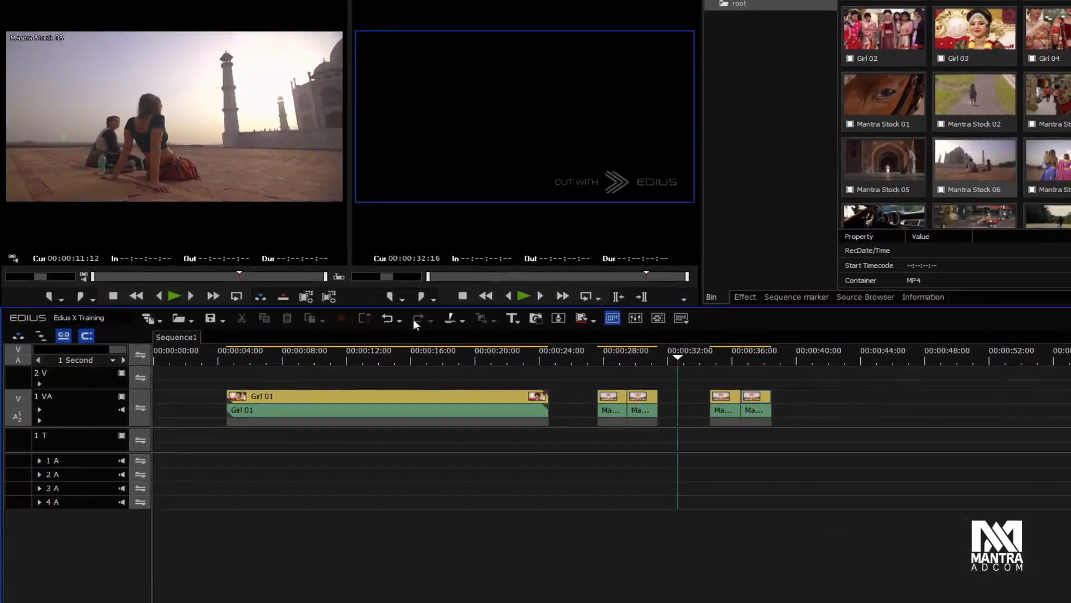
# - Try inserting Mantra Stock 06 at 00:00:32:16 and overwriting it at the same point, undoing each edit
pyautogui.click(263, 297)
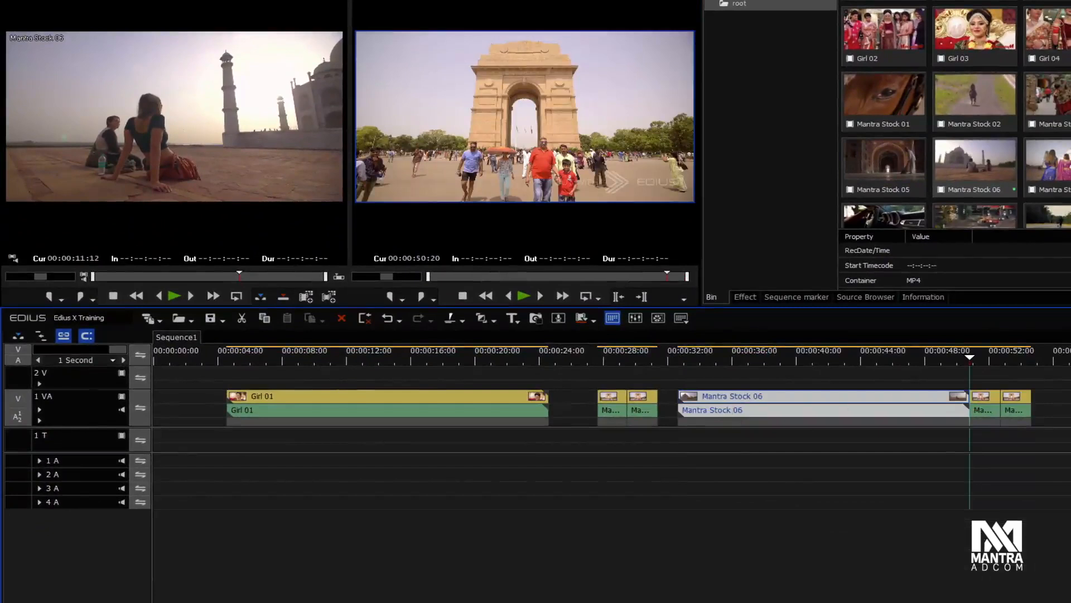
pyautogui.hotkey('ctrl', 'z')
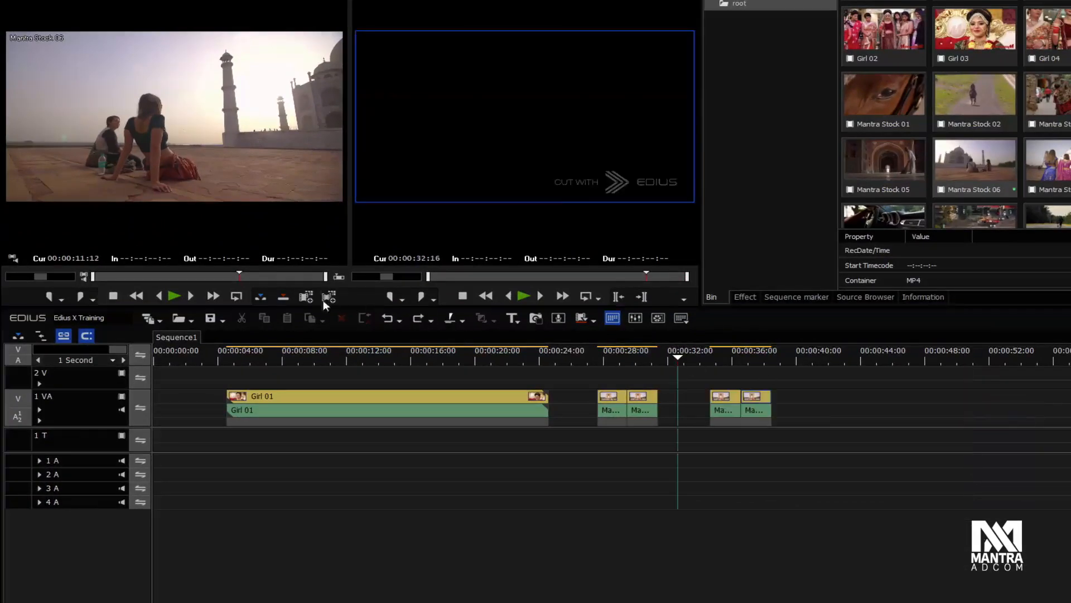
pyautogui.click(284, 298)
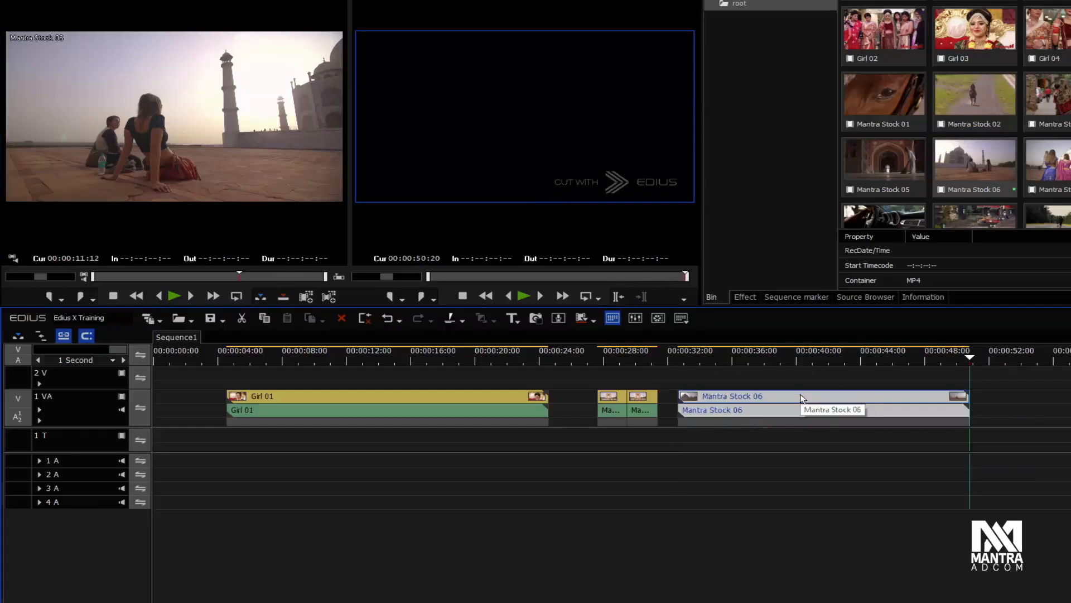
pyautogui.hotkey('ctrl', 'z')
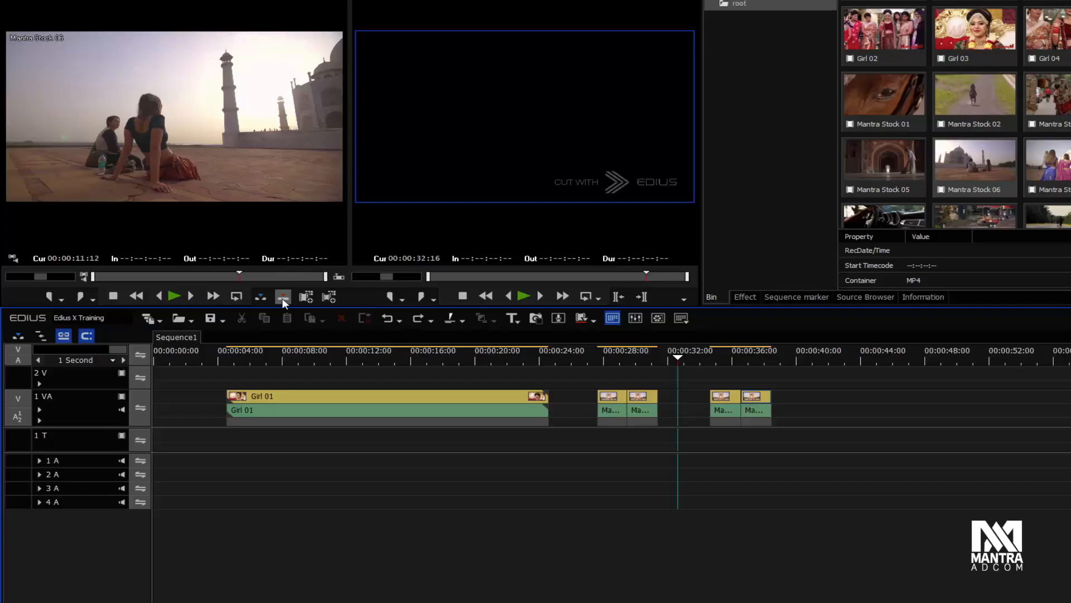
# - Try overwriting Mantra Stock 06 at 00:00:26:03 on track 1 VA, undo it, and insert the clip at that point instead
pyautogui.click(573, 361)
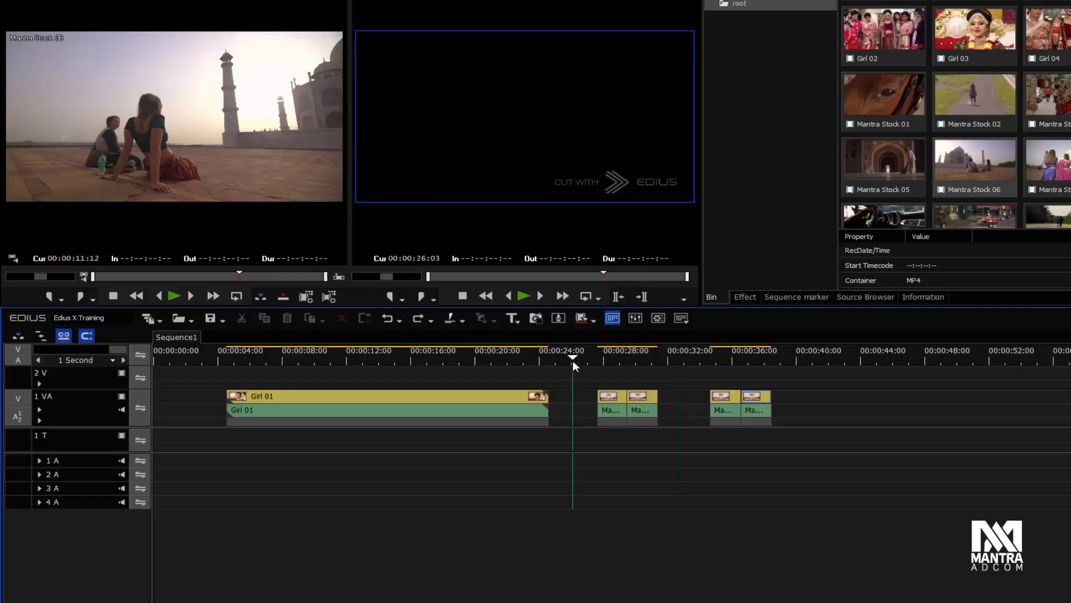
pyautogui.click(287, 299)
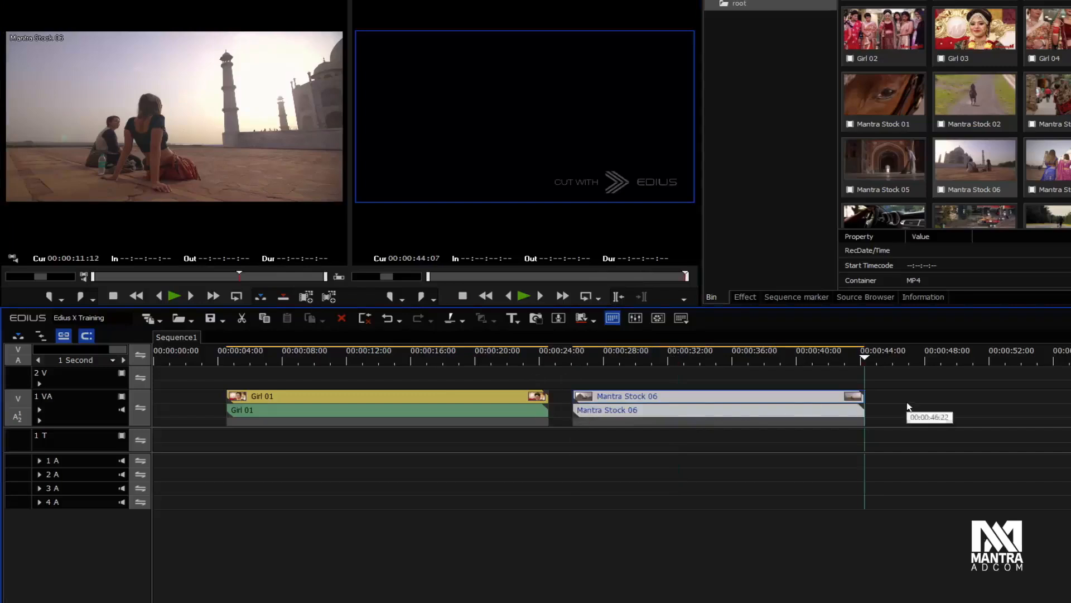
pyautogui.hotkey('ctrl', 'z')
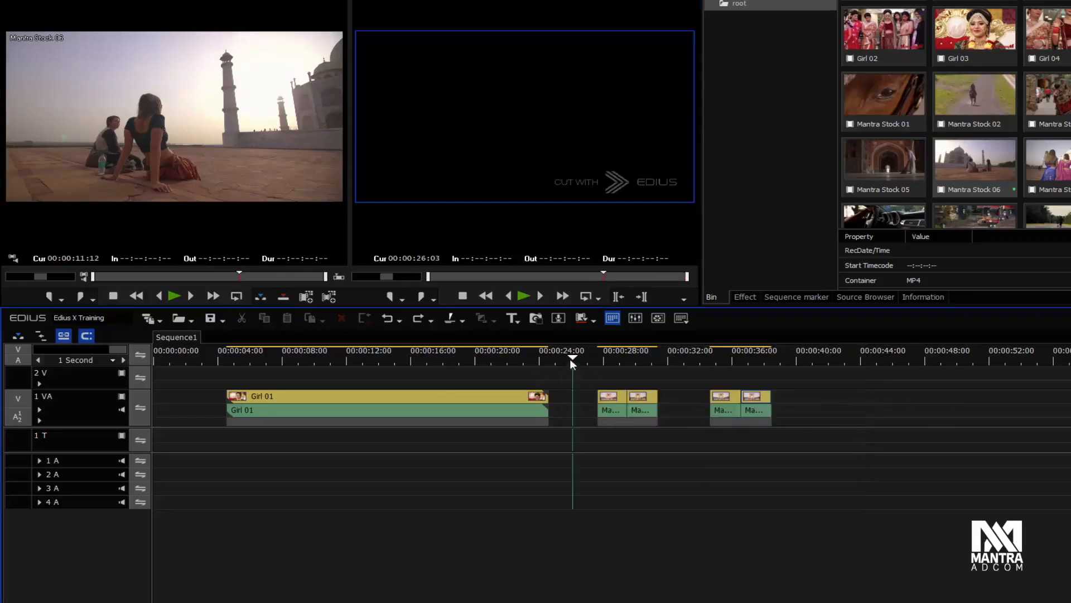
pyautogui.click(260, 298)
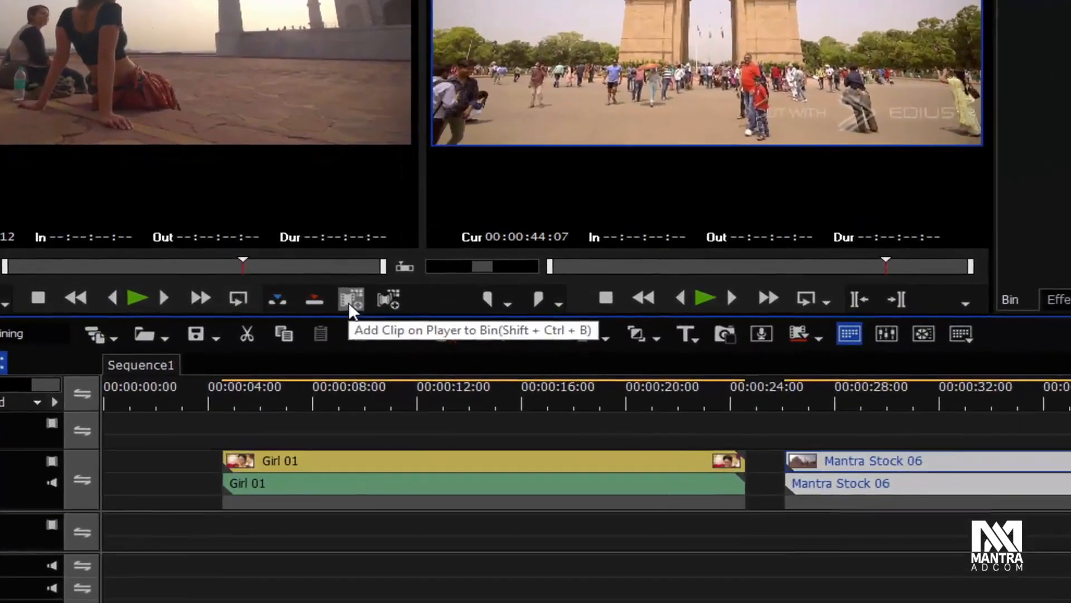
# - Add Mantra Stock 06 from the player to the bin, load Mantra Stock 09 into the player, and add it to the bin too
pyautogui.click(352, 301)
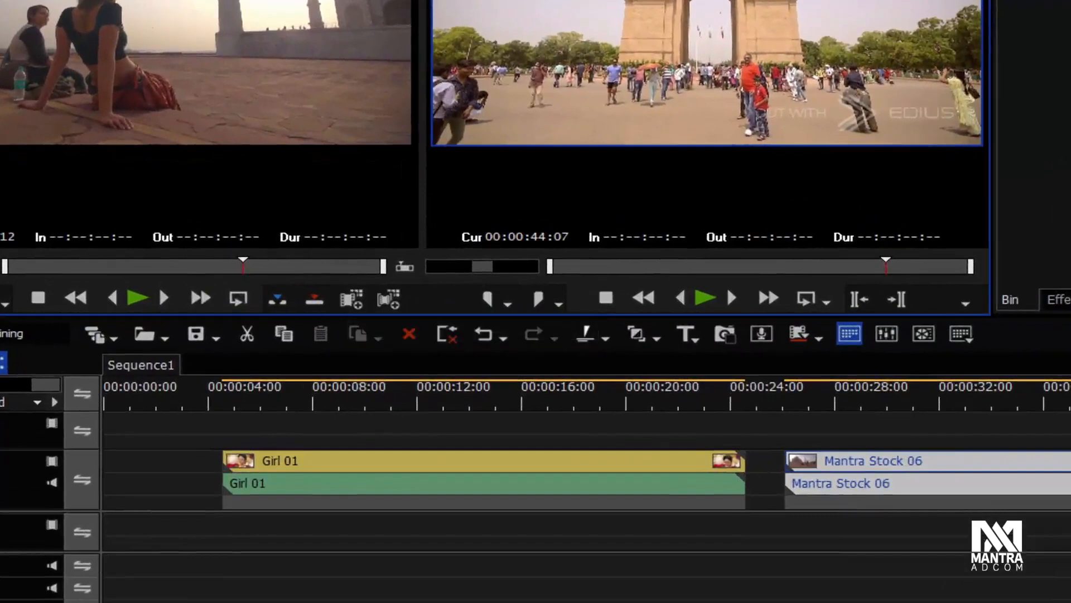
pyautogui.doubleClick(1060, 56)
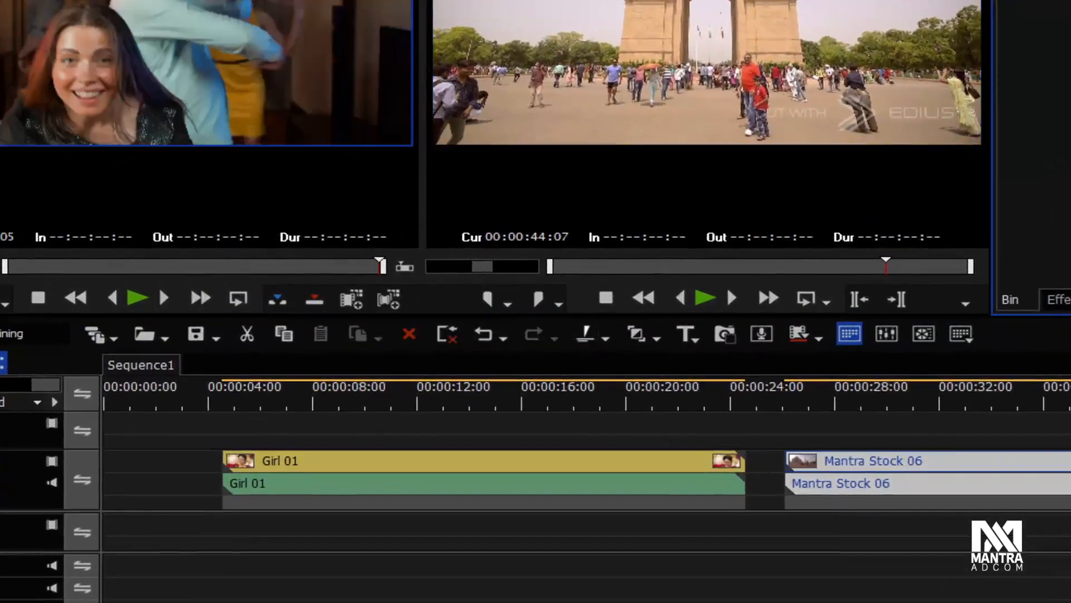
pyautogui.doubleClick(1061, 56)
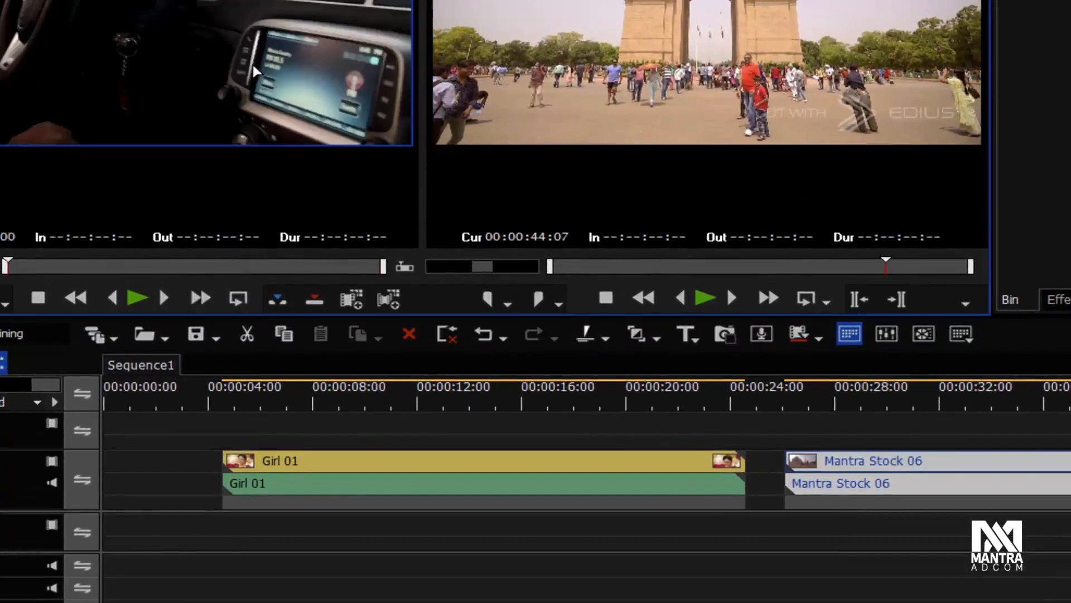
pyautogui.click(1060, 56)
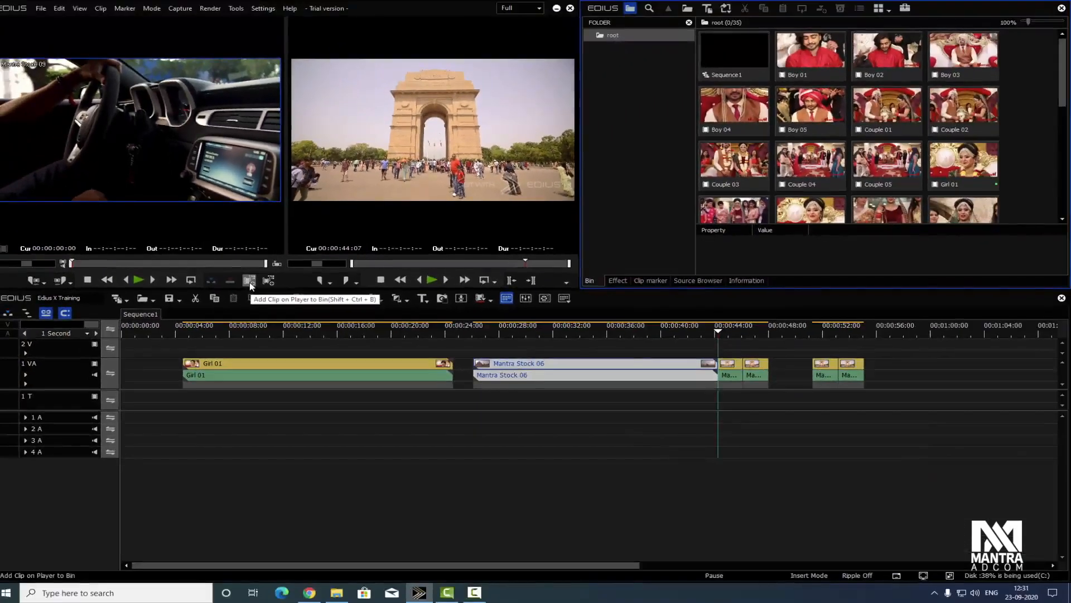
pyautogui.click(249, 281)
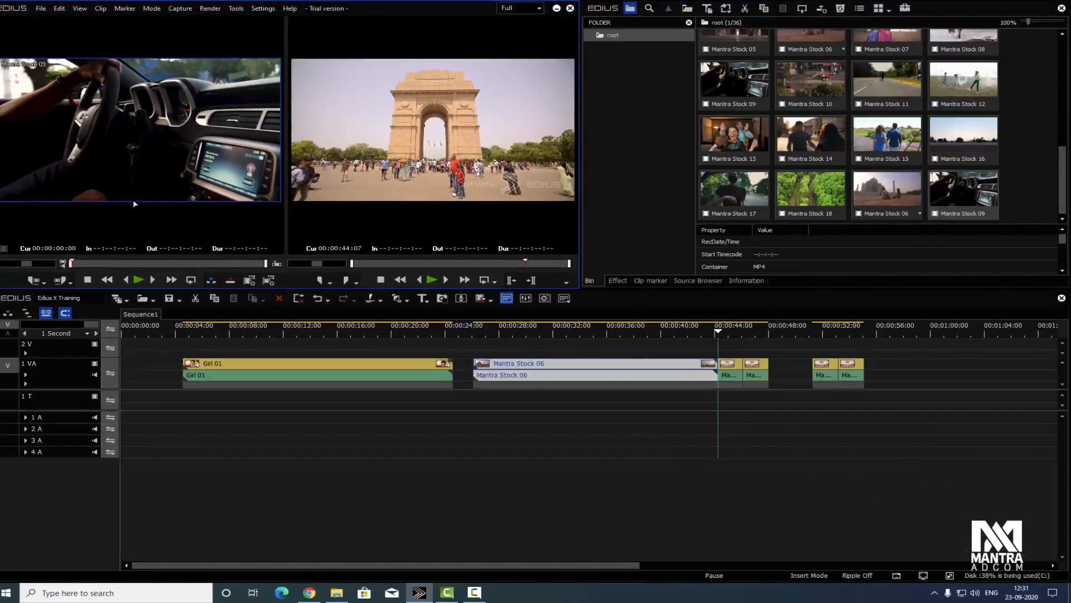
pyautogui.click(985, 191)
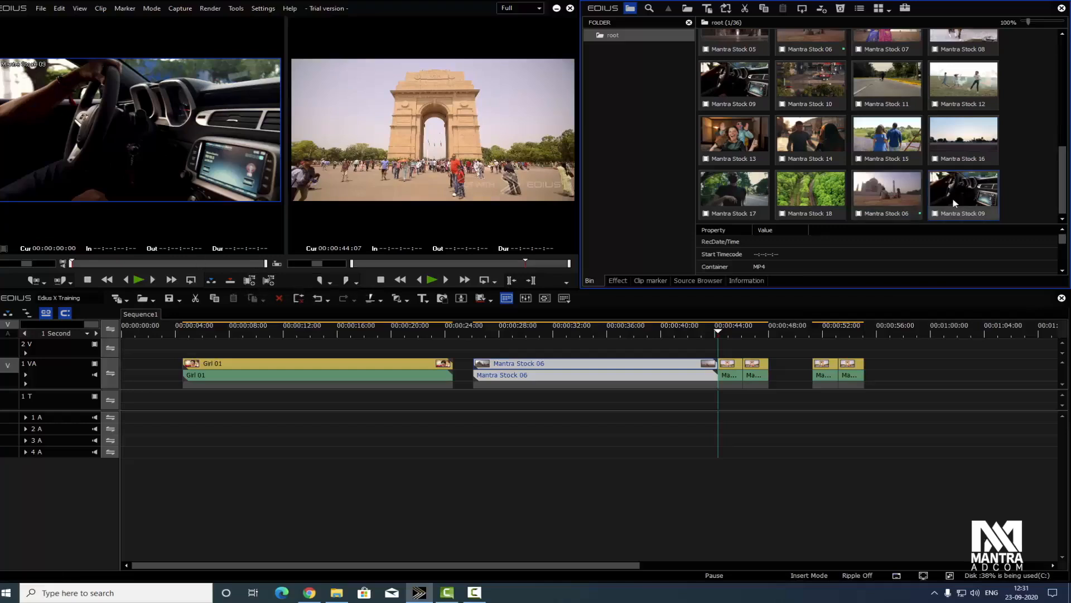
# - Load the added Mantra Stock 06 copy, mark it from 00:00:06:03 to 00:00:09:06, and add that range to the bin as a subclip
pyautogui.doubleClick(898, 196)
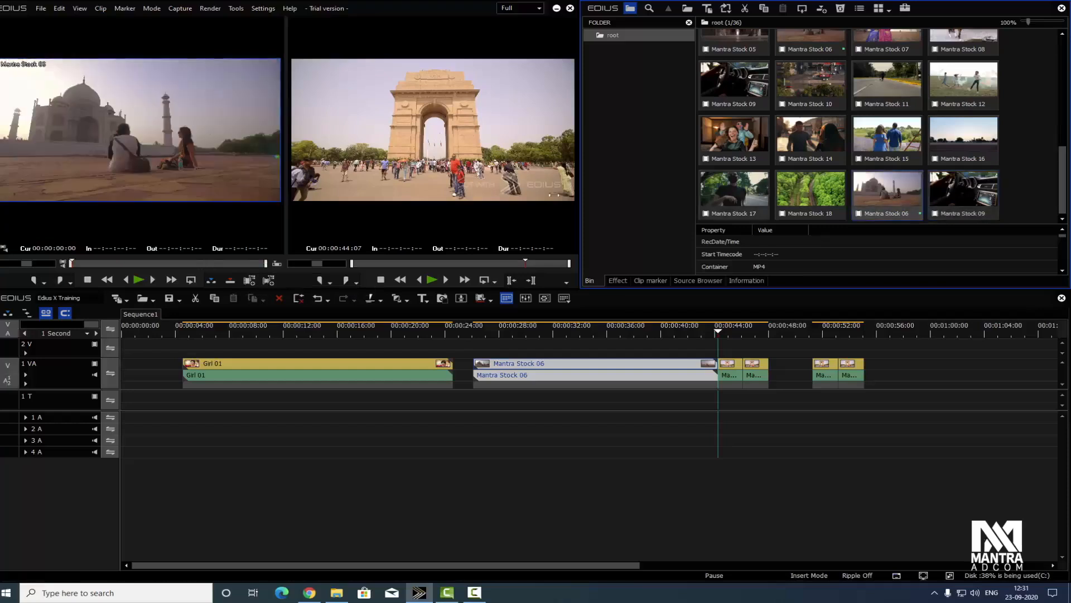
pyautogui.click(137, 263)
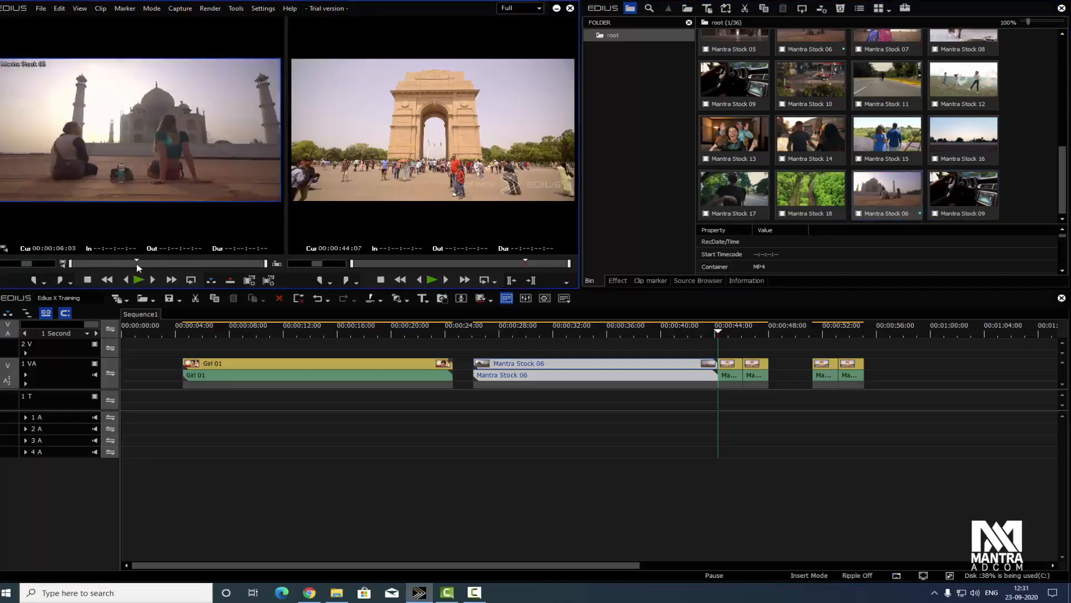
pyautogui.press('i')
pyautogui.moveTo(161, 262); pyautogui.dragTo(170, 263)
pyautogui.press('o')
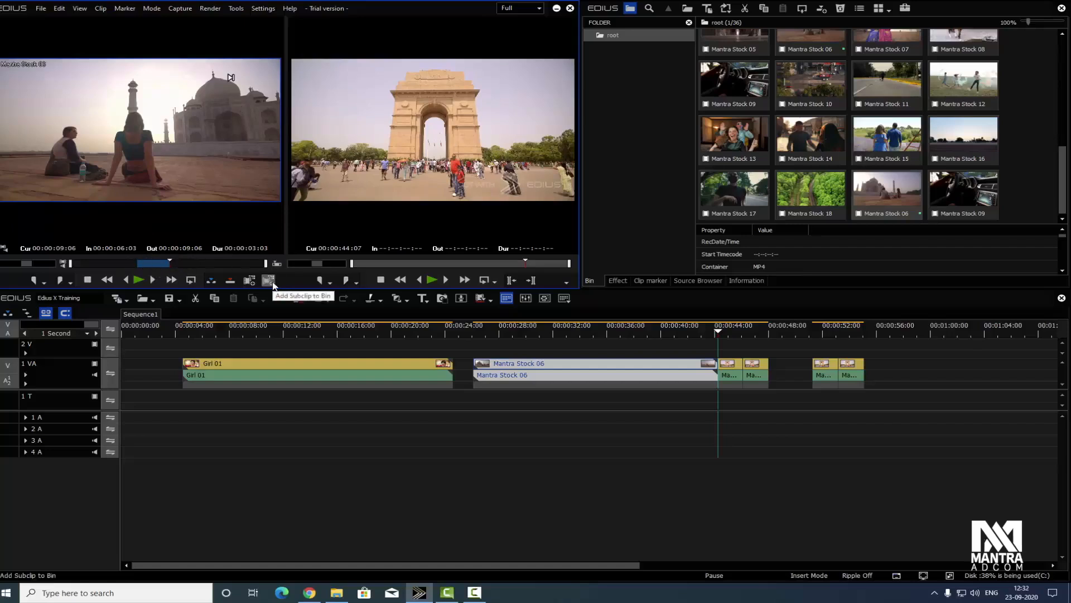
pyautogui.click(270, 280)
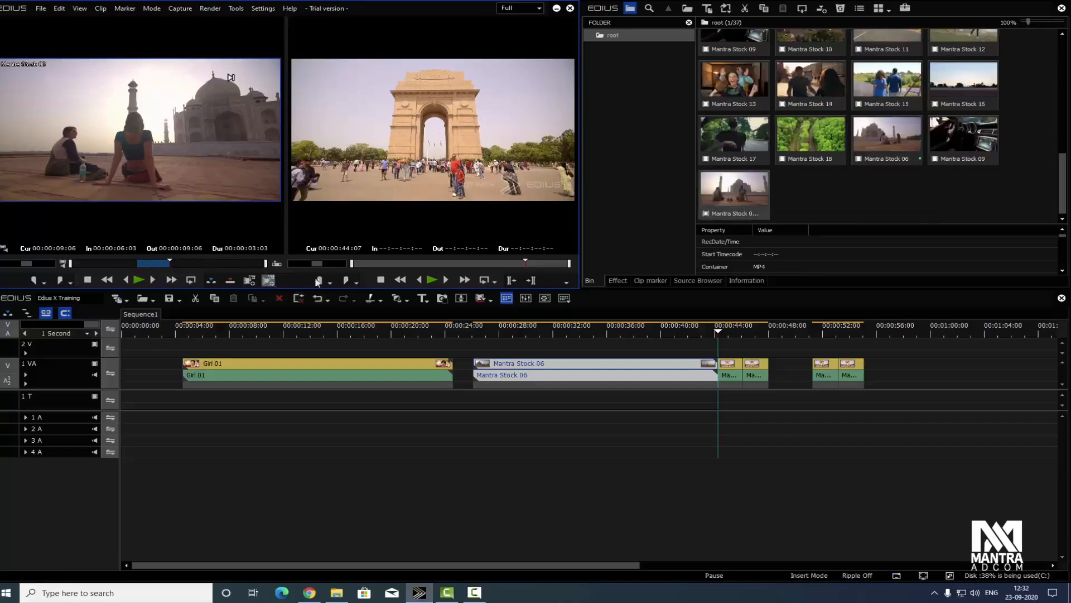
# - Scrub through the new Mantra Stock 06 subclip and delete the Mantra Stock 14 subclip from the bin
pyautogui.doubleClick(738, 191)
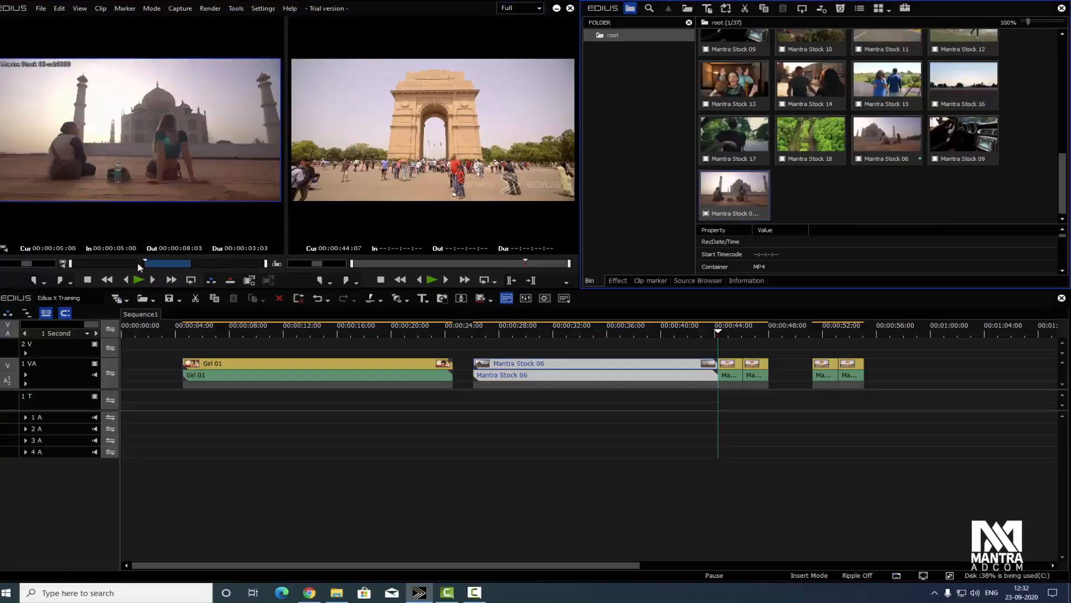
pyautogui.moveTo(145, 261); pyautogui.dragTo(186, 260)
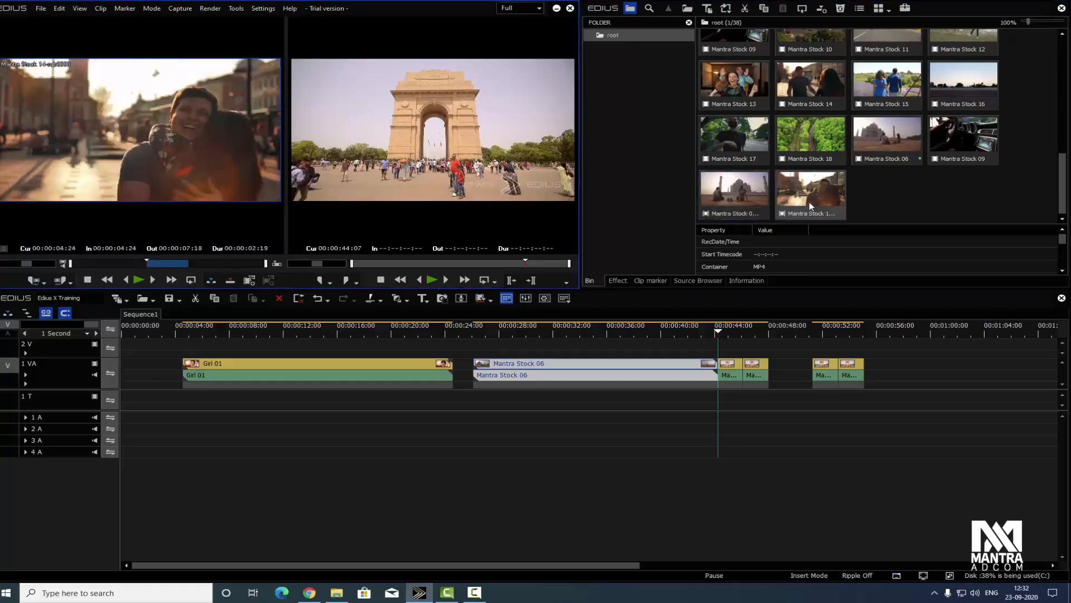
pyautogui.press('Delete')
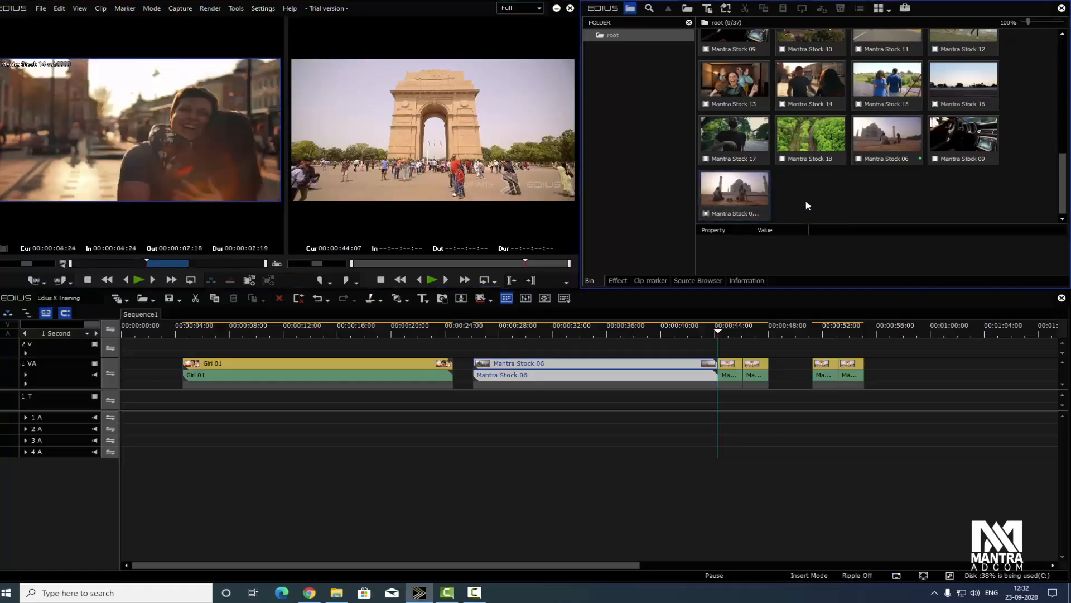
# - Reload the Mantra Stock 06 subclip, set its Out point to 00:00:07:23, and switch the monitors to single mode
pyautogui.doubleClick(742, 198)
pyautogui.moveTo(191, 264); pyautogui.dragTo(188, 263)
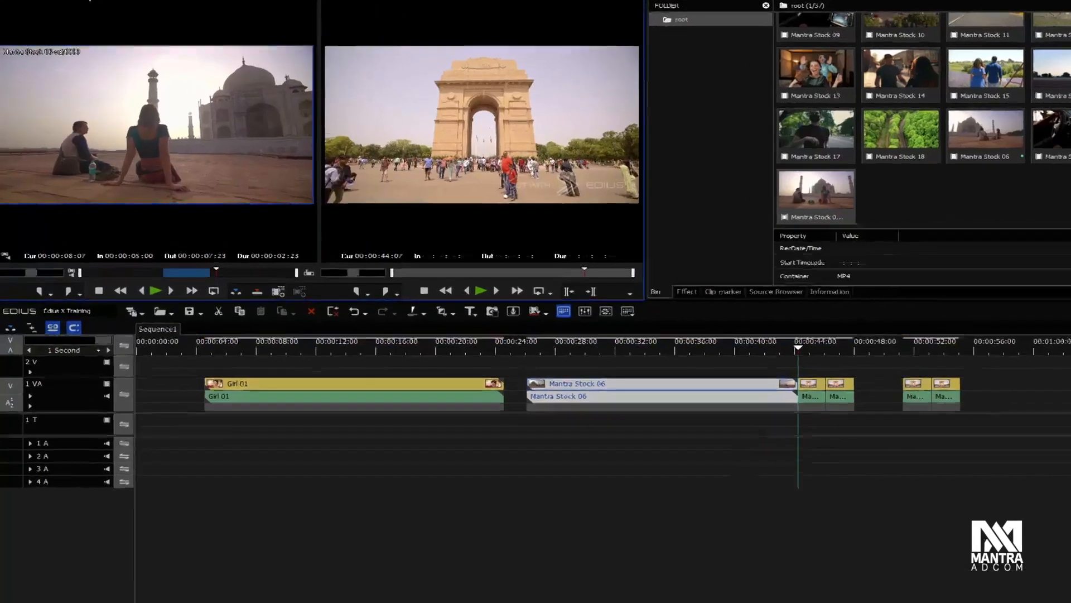
pyautogui.click(80, 8)
pyautogui.click(167, 140)
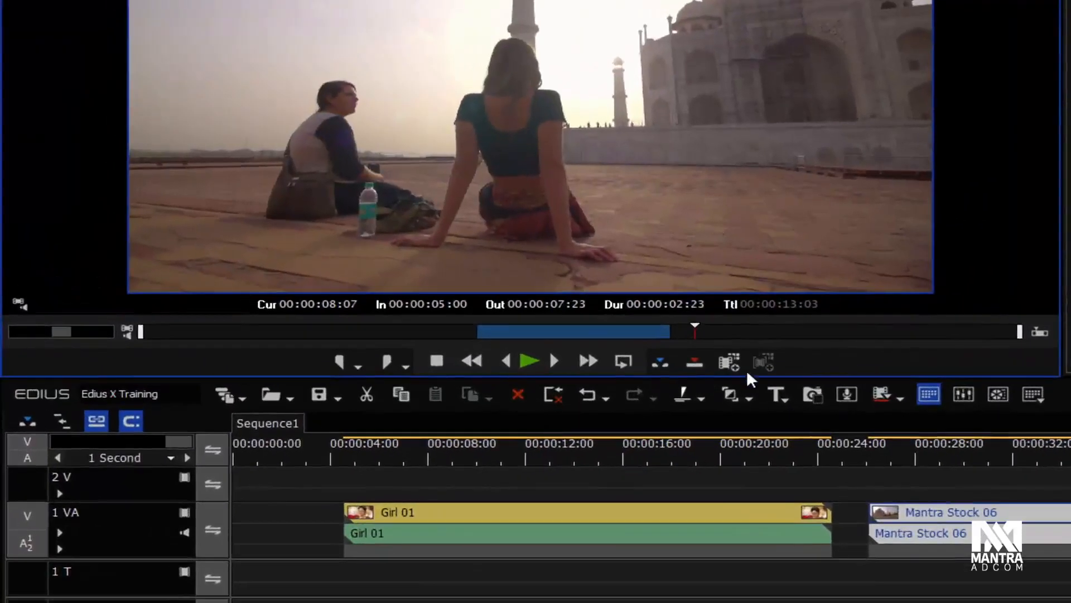
# - Scrub along the subclip in the enlarged player and shuttle it backward and forward
pyautogui.moveTo(692, 331)
pyautogui.mouseDown()
pyautogui.moveTo(521, 349)
pyautogui.moveTo(686, 352)
pyautogui.mouseUp()
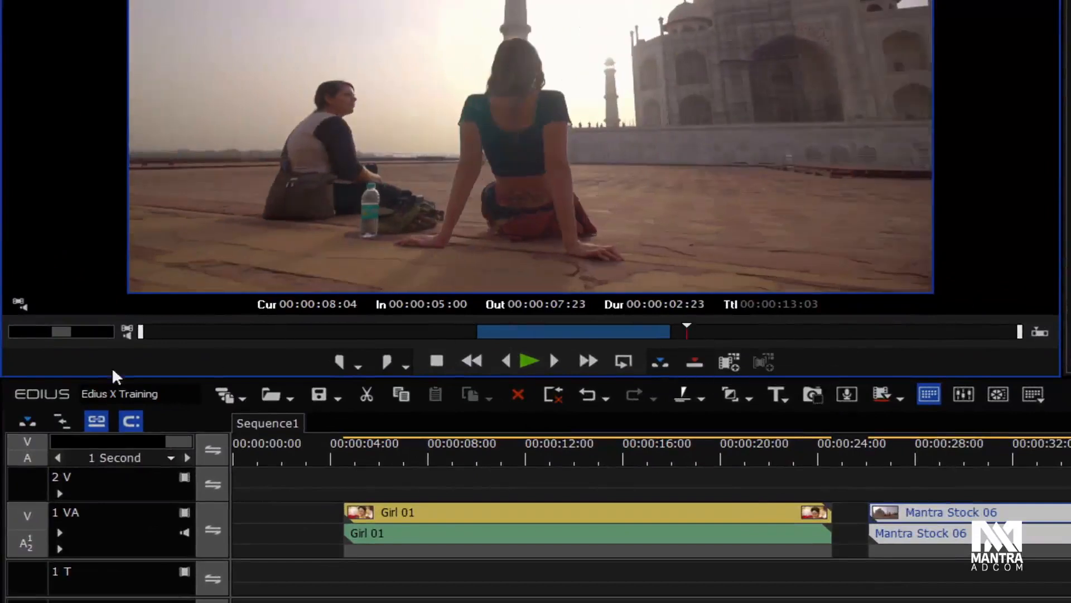
pyautogui.moveTo(61, 332); pyautogui.dragTo(28, 332)
pyautogui.moveTo(221, 334); pyautogui.dragTo(328, 337)
pyautogui.moveTo(60, 336)
pyautogui.mouseDown()
pyautogui.moveTo(104, 332)
pyautogui.moveTo(19, 332)
pyautogui.moveTo(62, 331)
pyautogui.mouseUp()
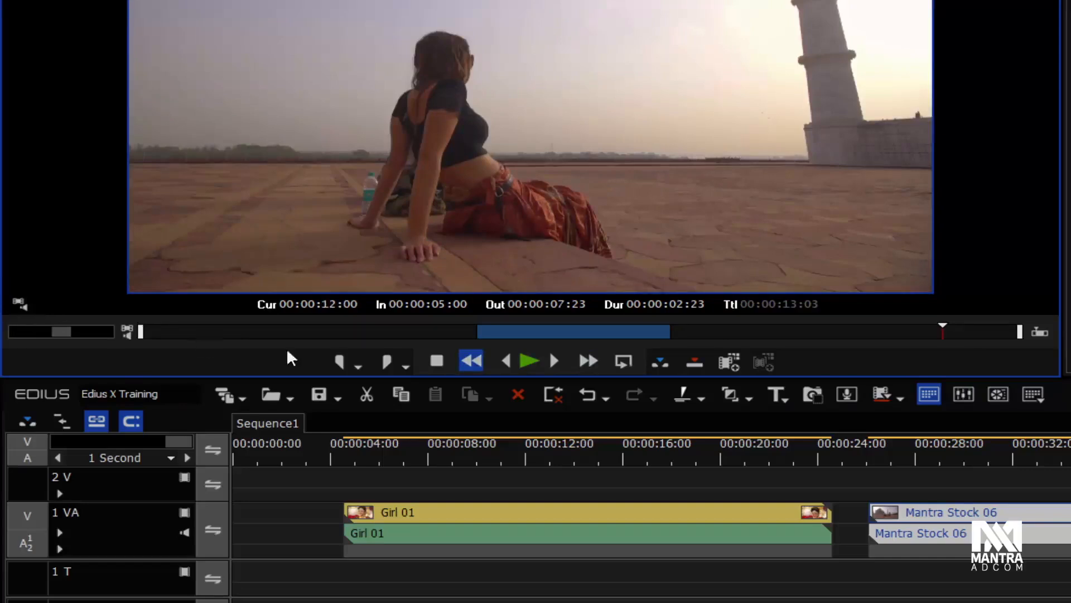
# - Switch In/Out marking to audio only, mark the audio from 00:00:02:20 to 00:00:05:23, and show the In and Out point options
pyautogui.click(357, 364)
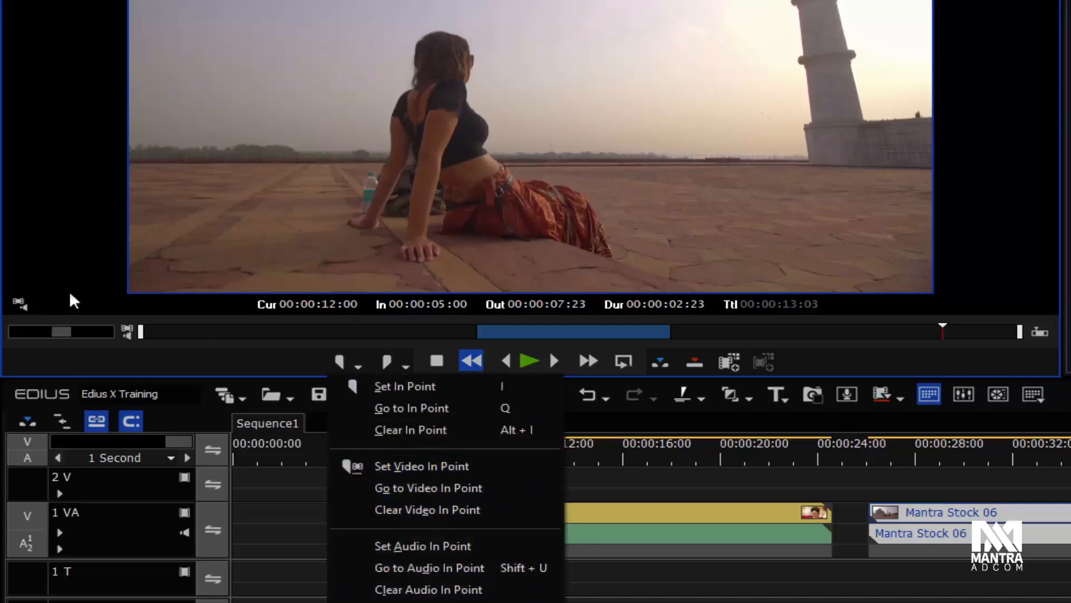
pyautogui.click(62, 230)
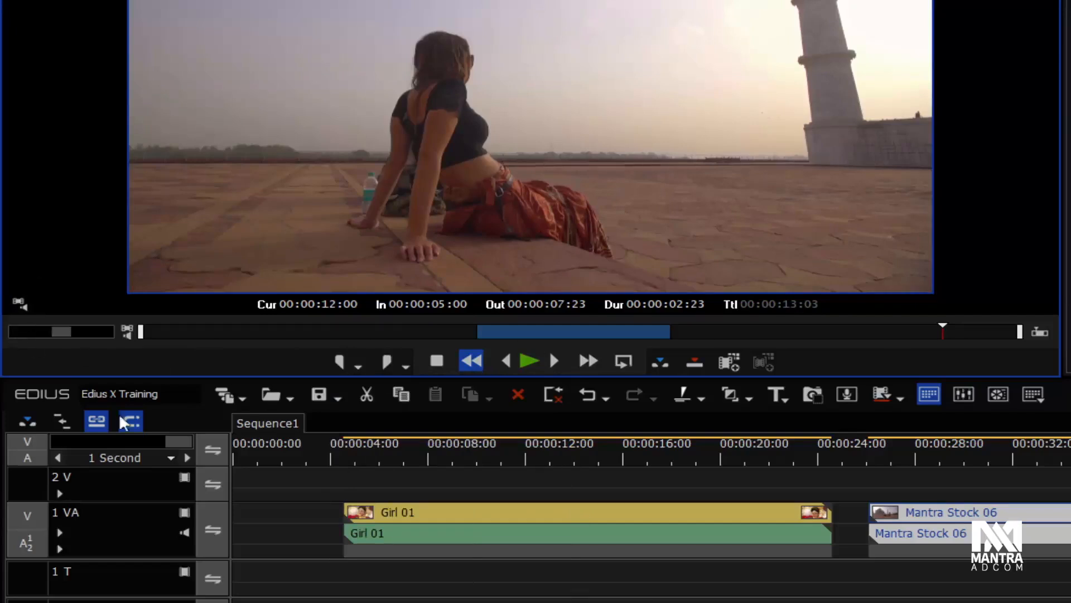
pyautogui.click(20, 304)
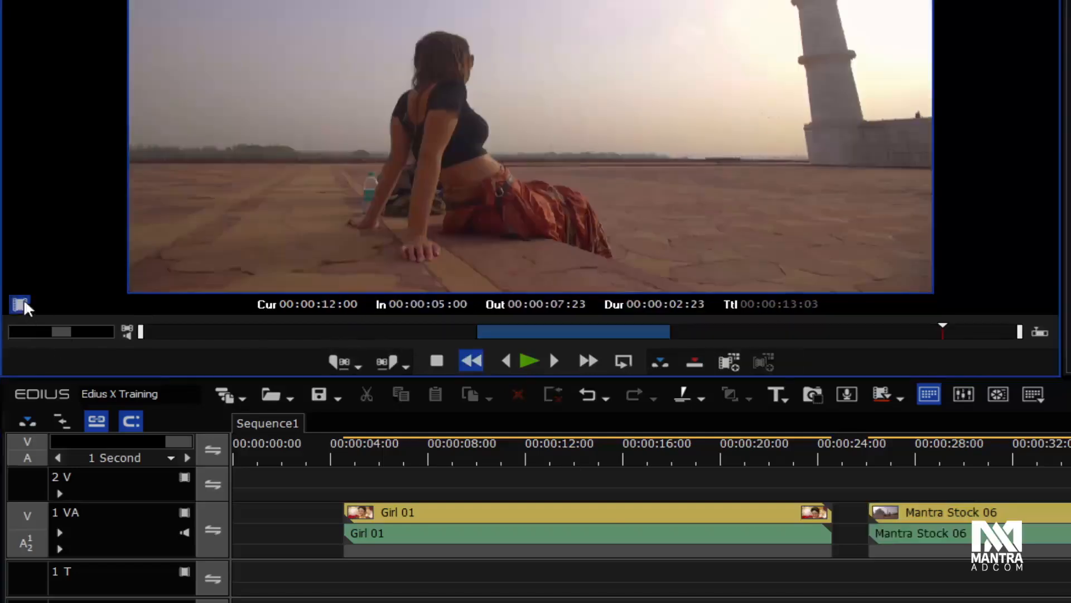
pyautogui.click(22, 302)
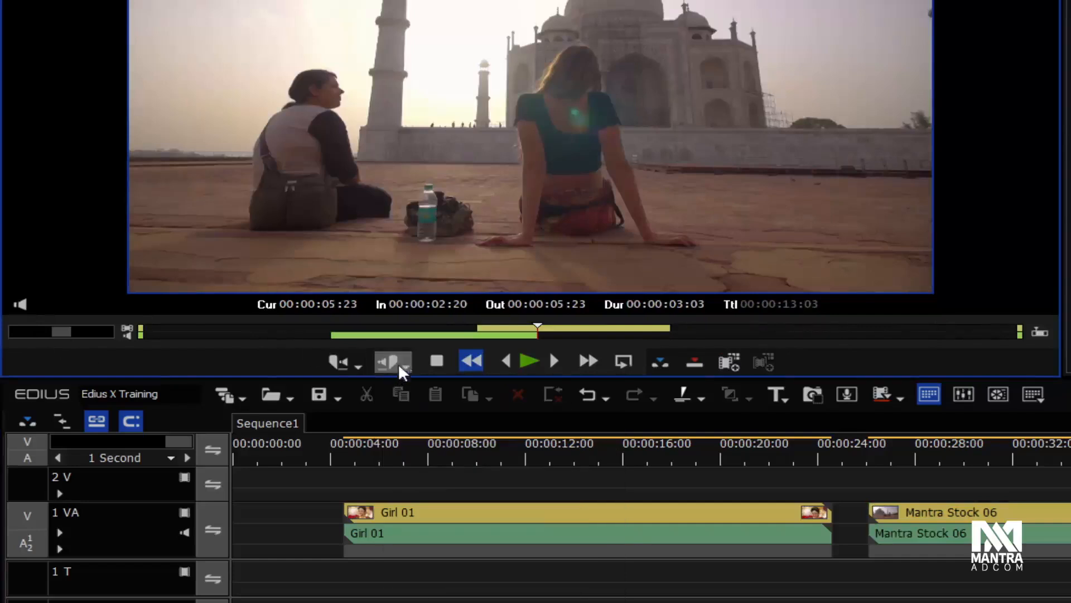
pyautogui.click(400, 364)
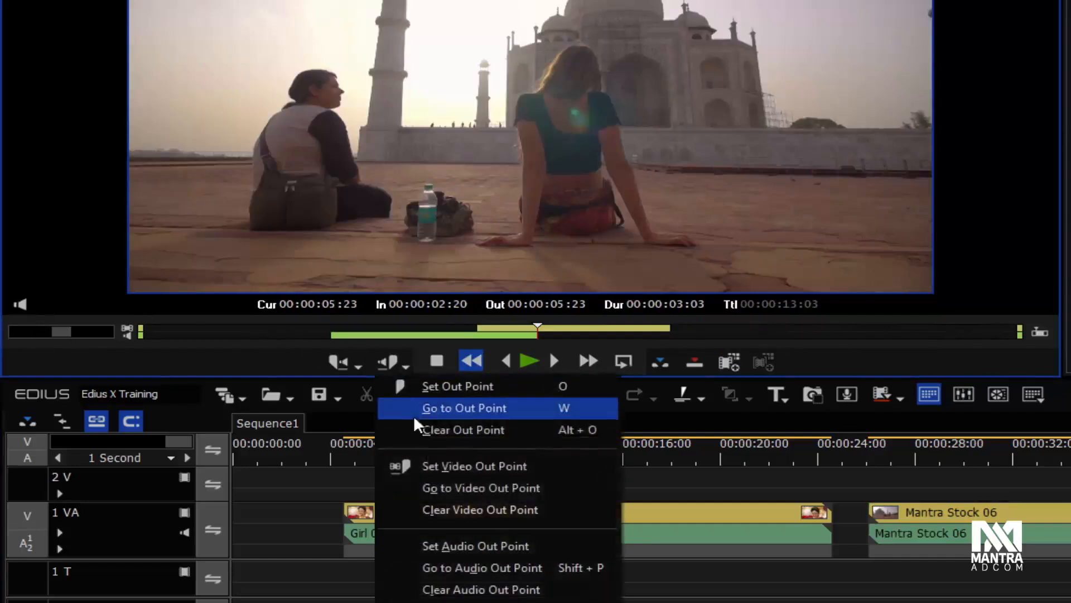
# - Cycle In/Out marking through the combined, video-only and audio-only modes, return to combined, and clear the In and Out points
pyautogui.click(20, 304)
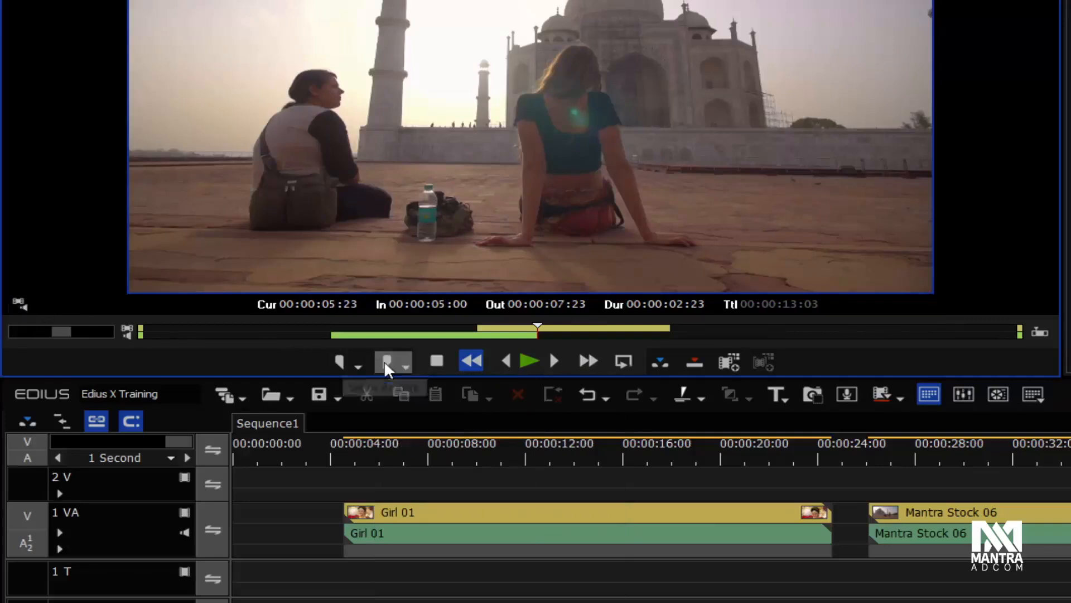
pyautogui.click(19, 305)
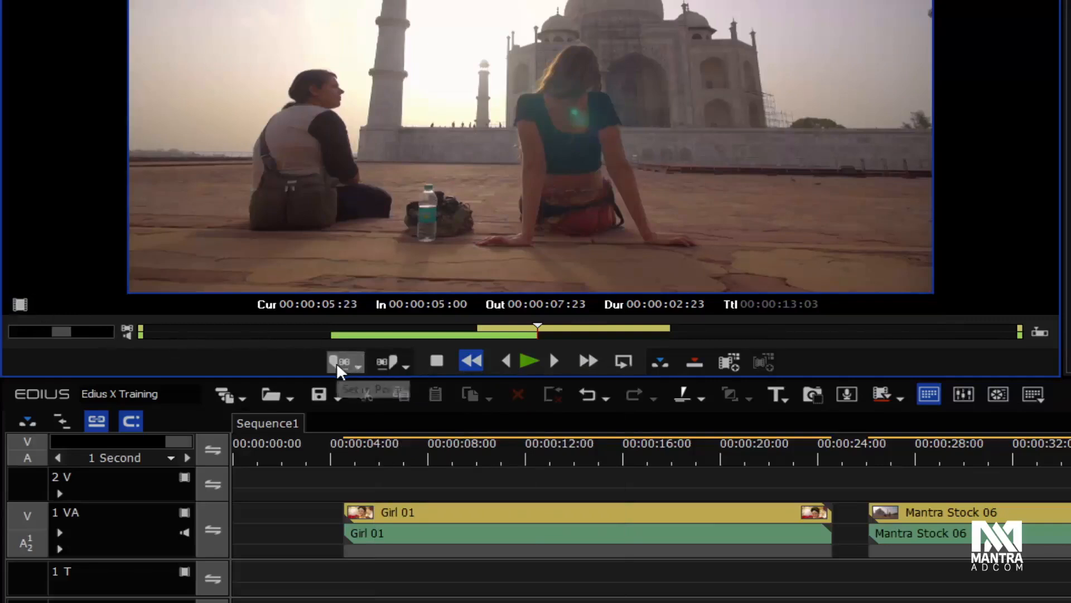
pyautogui.click(20, 305)
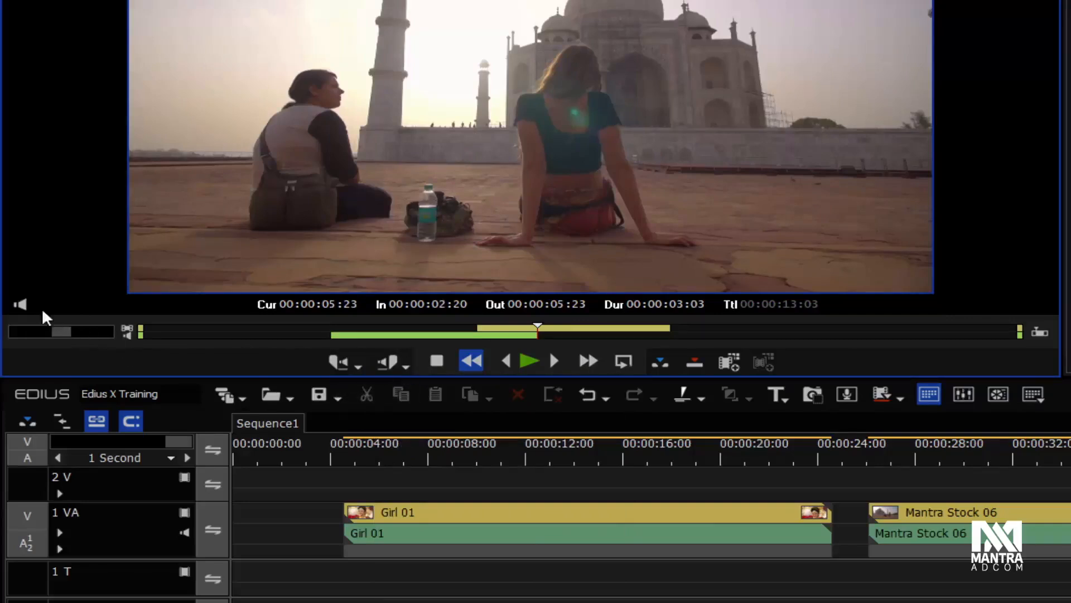
pyautogui.click(22, 304)
pyautogui.click(20, 305)
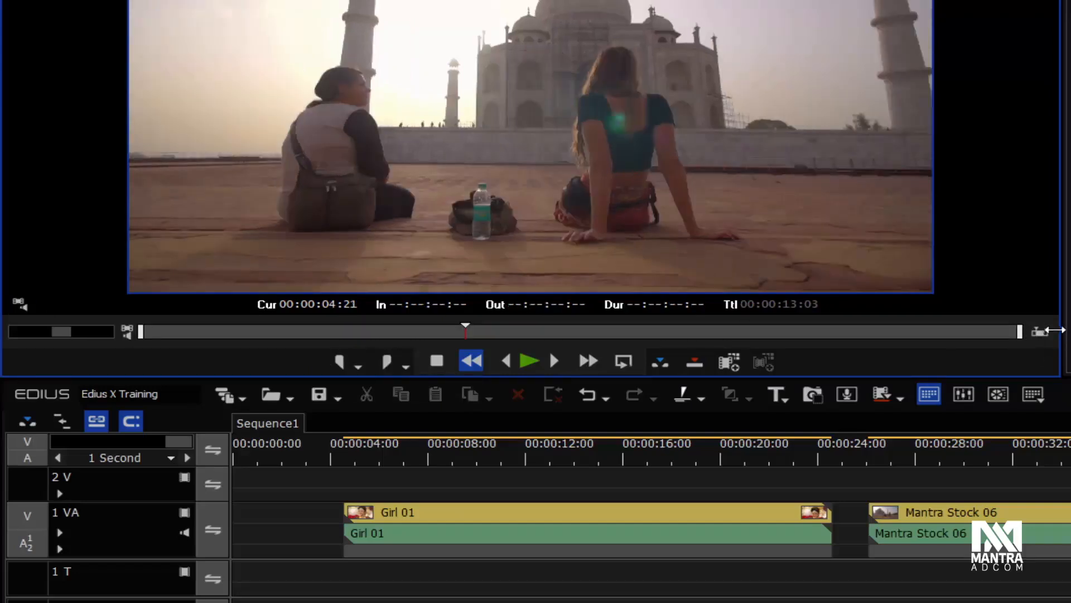
# - Mark the subclip from 00:00:05:02 to 00:00:07:10, limit the player's position bar to that range, and scrub back to its In point
pyautogui.moveTo(466, 331); pyautogui.dragTo(1008, 335)
pyautogui.moveTo(923, 333); pyautogui.dragTo(556, 353)
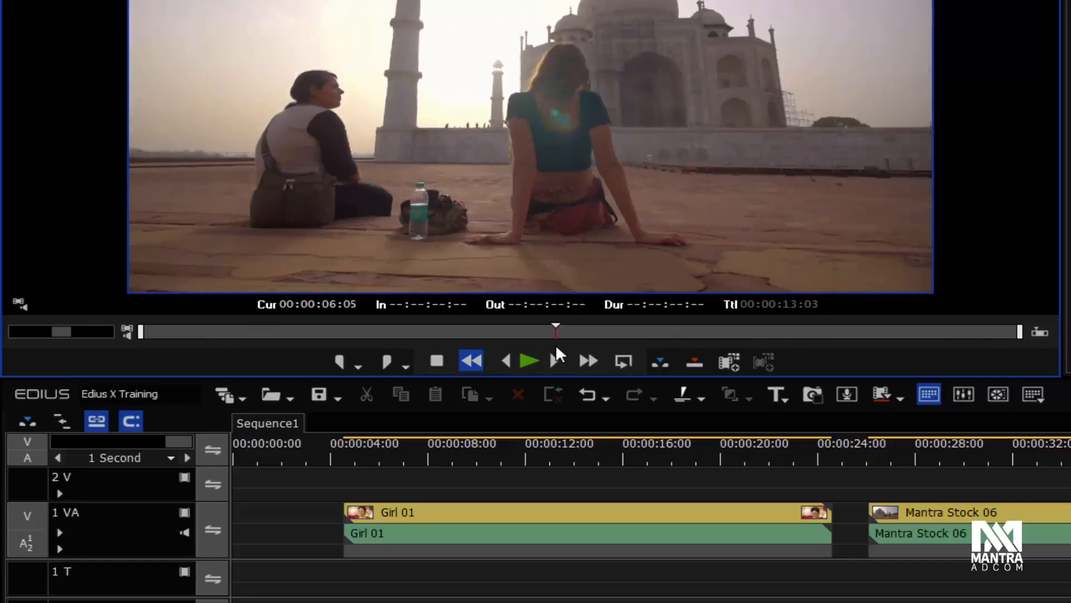
pyautogui.moveTo(556, 347); pyautogui.dragTo(635, 329)
pyautogui.press('i')
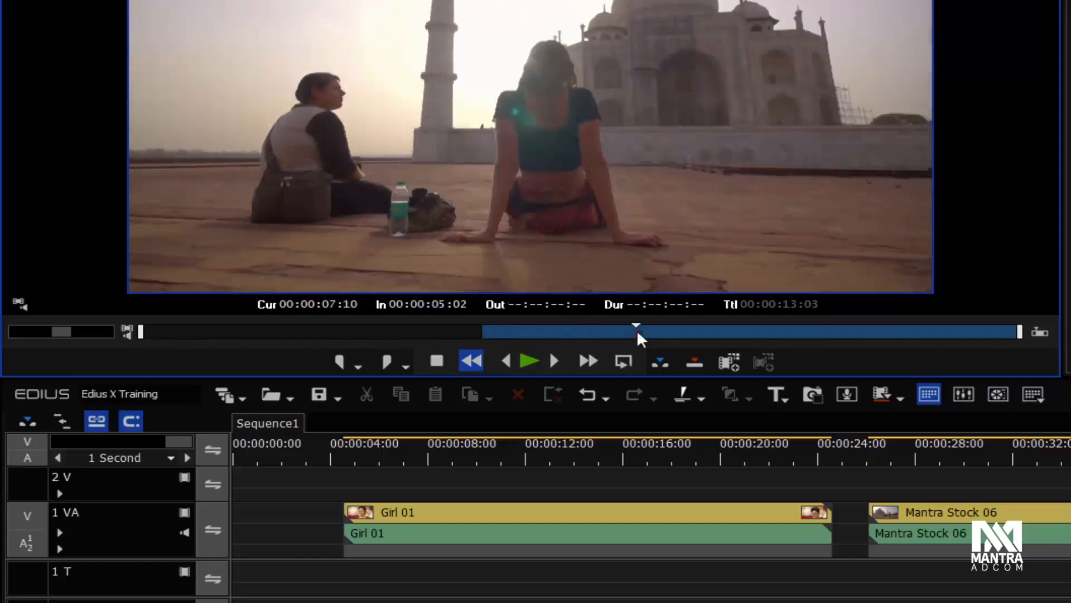
pyautogui.press('o')
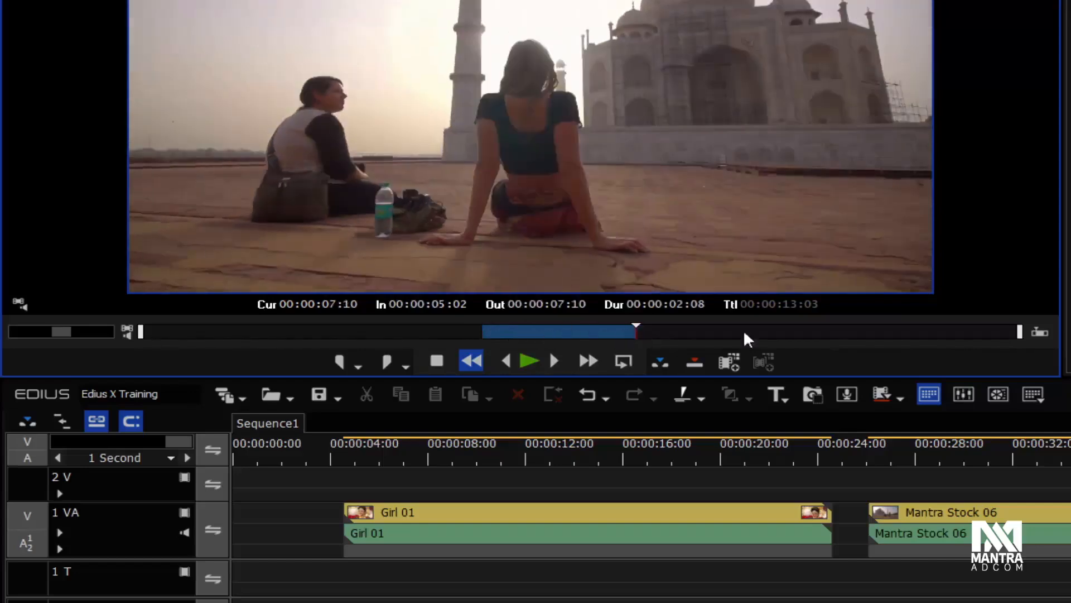
pyautogui.click(1038, 332)
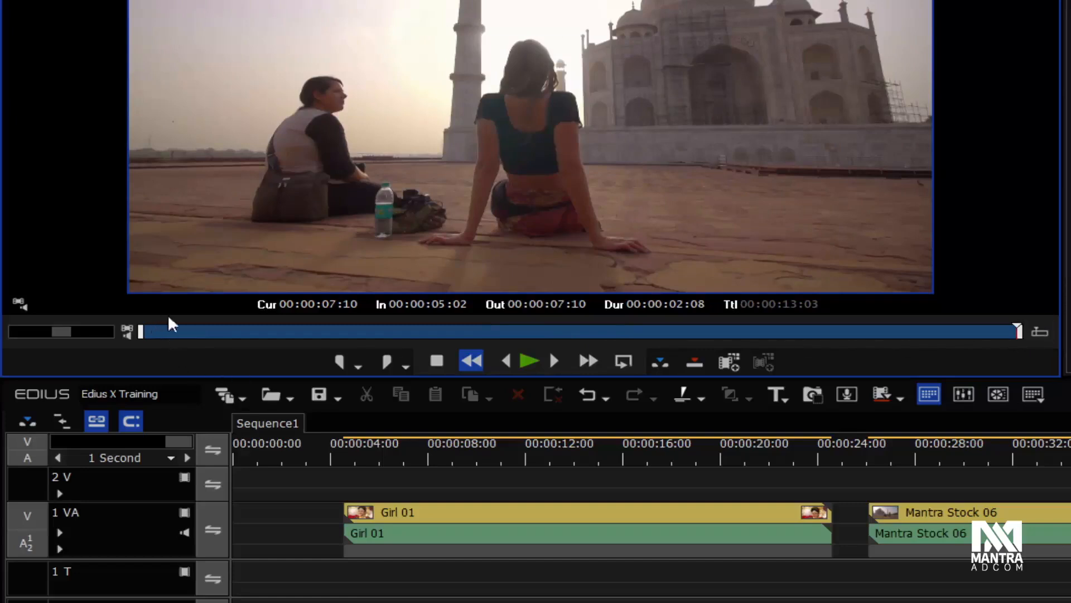
pyautogui.moveTo(159, 329)
pyautogui.mouseDown()
pyautogui.moveTo(1016, 334)
pyautogui.moveTo(141, 326)
pyautogui.mouseUp()
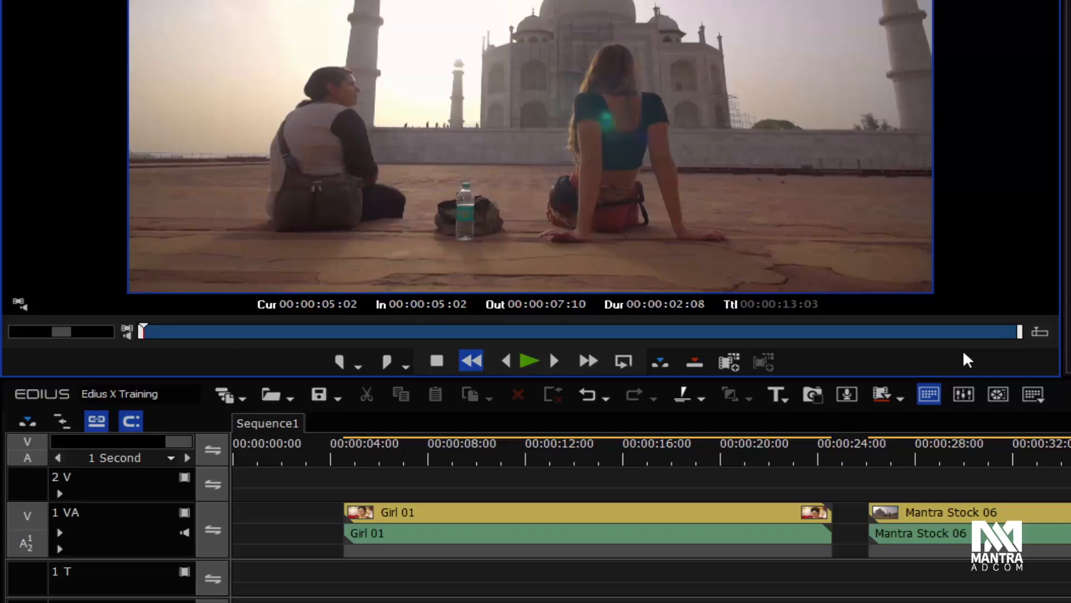
# - Scrub back and forth through the marked range on the player's position bar
pyautogui.moveTo(921, 329); pyautogui.dragTo(565, 334)
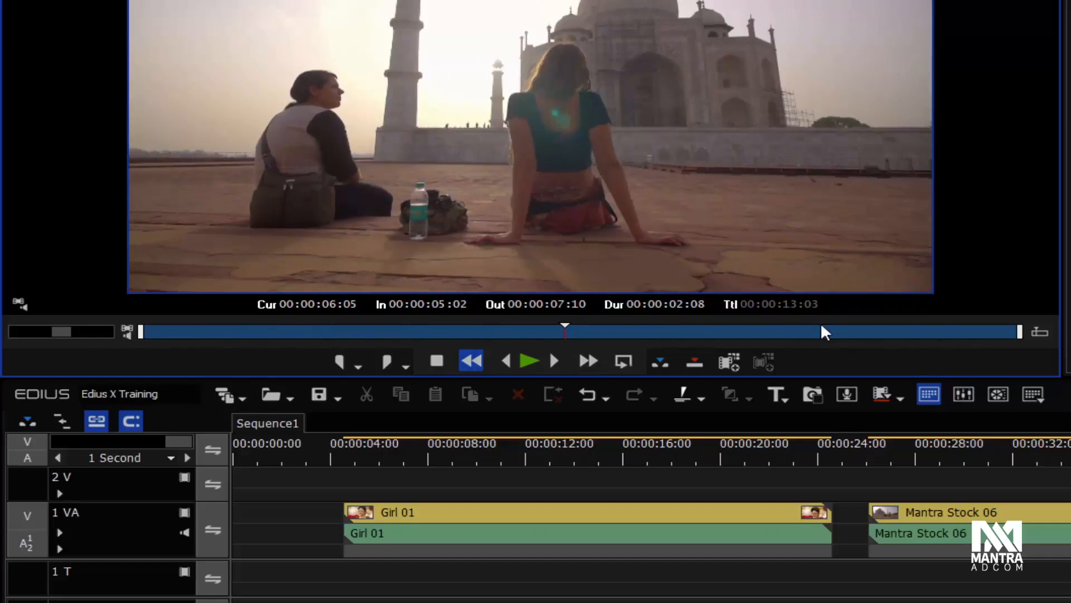
pyautogui.moveTo(821, 325); pyautogui.dragTo(729, 325)
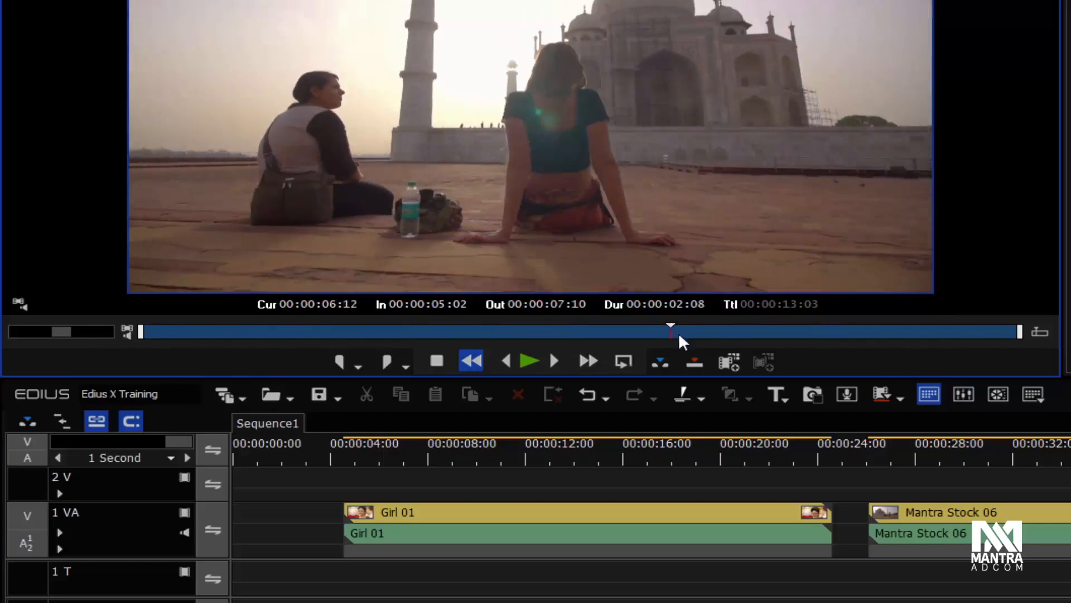
pyautogui.moveTo(675, 335); pyautogui.dragTo(524, 329)
# - Show the whole clip on the position bar, mark it from 00:00:04:09 to 00:00:04:22, and limit the bar to that range
pyautogui.click(1038, 331)
pyautogui.moveTo(438, 332); pyautogui.dragTo(467, 332)
pyautogui.press('i')
pyautogui.press('o')
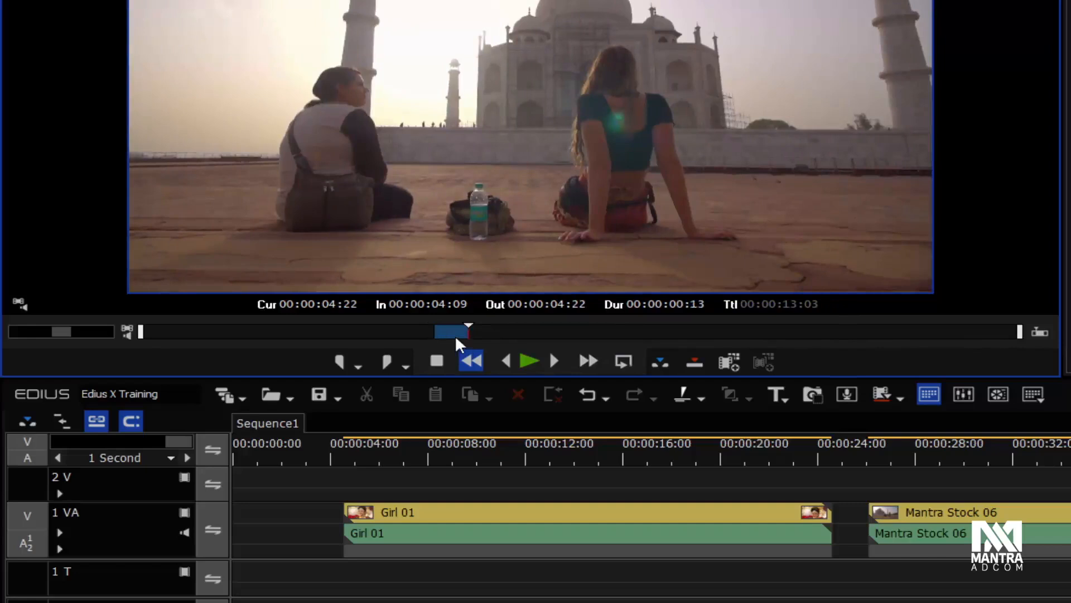
pyautogui.click(1040, 331)
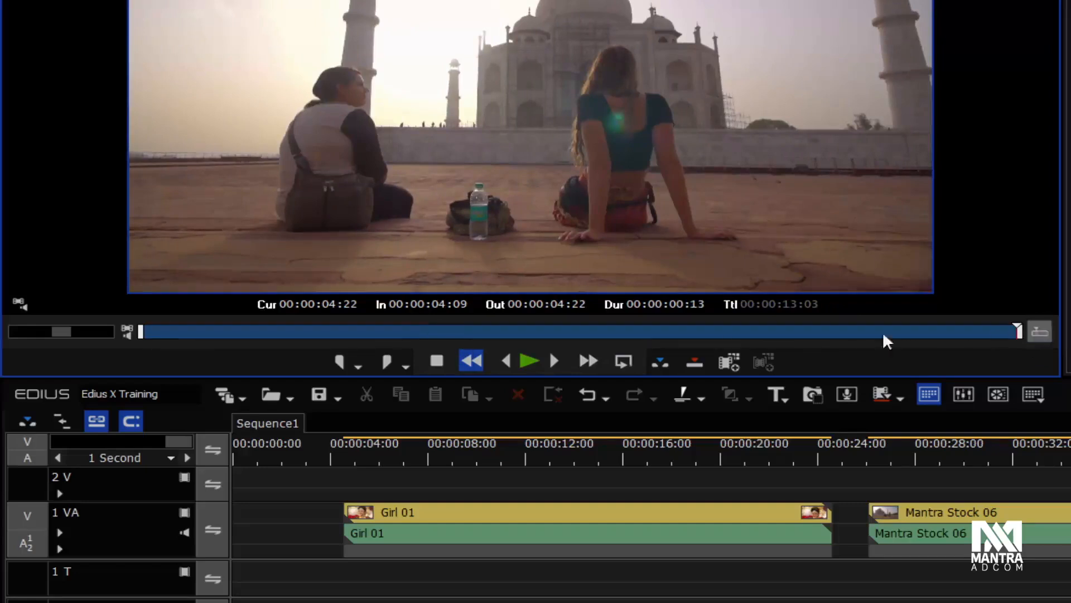
# - Preview the newly marked range in the player and switch the monitor to the recorder showing the sequence
pyautogui.moveTo(149, 325); pyautogui.dragTo(527, 355)
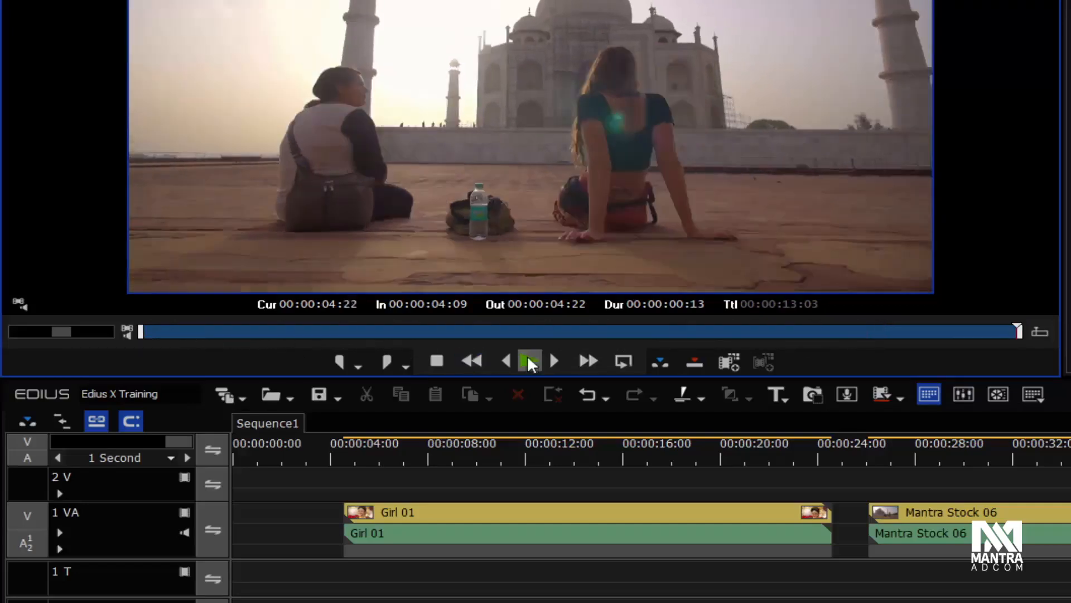
pyautogui.click(528, 357)
pyautogui.press('Tab')
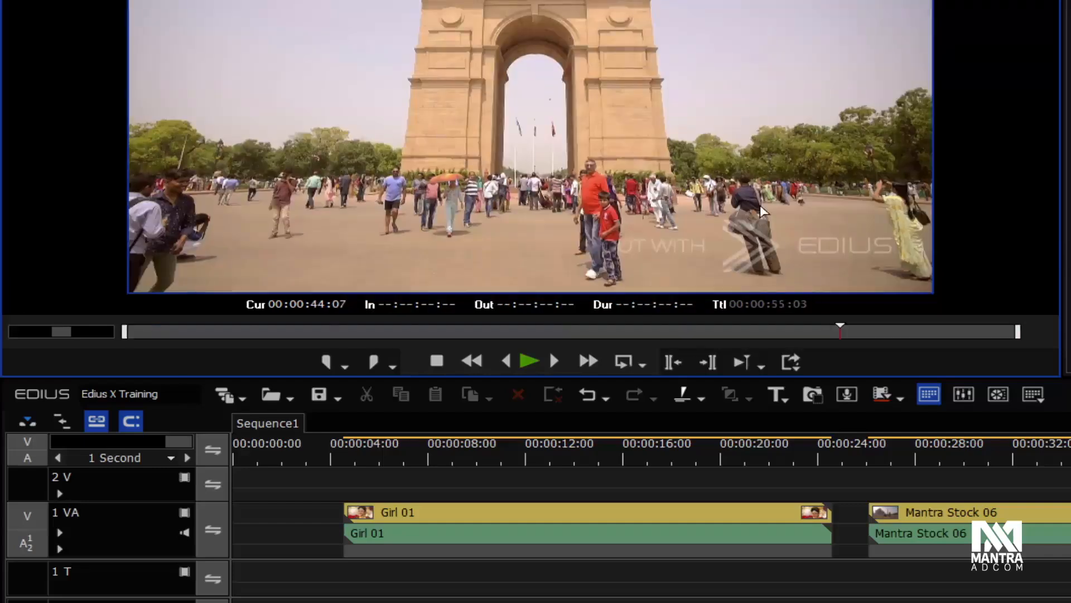